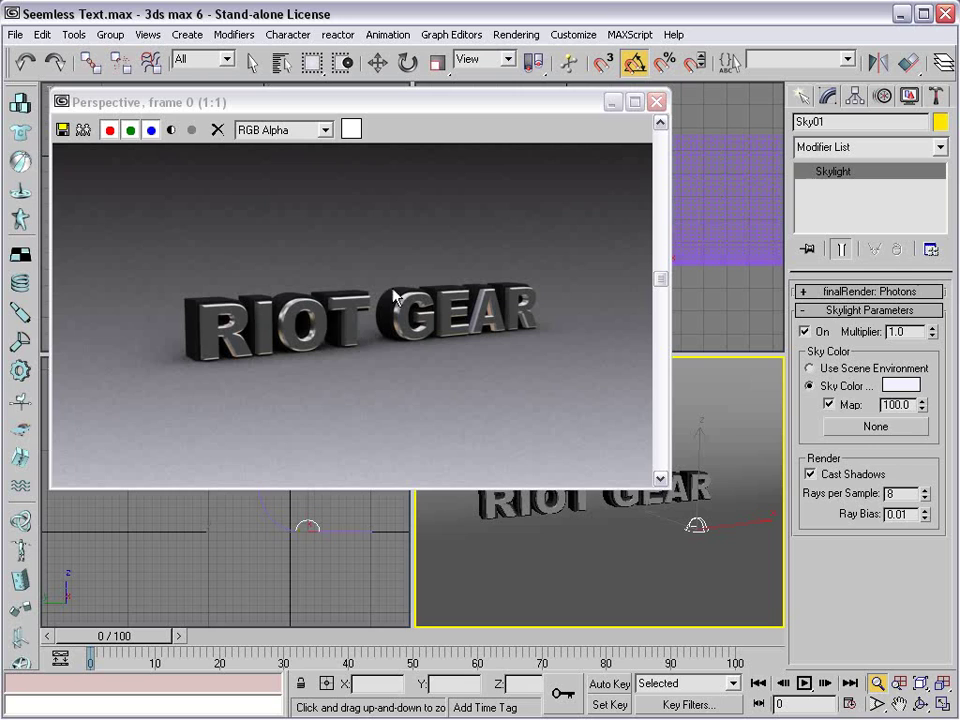
# Close the rendered image and examine the RIOT GEAR text and its curved backdrop from several angles in the perspective view.
pyautogui.click(656, 102)
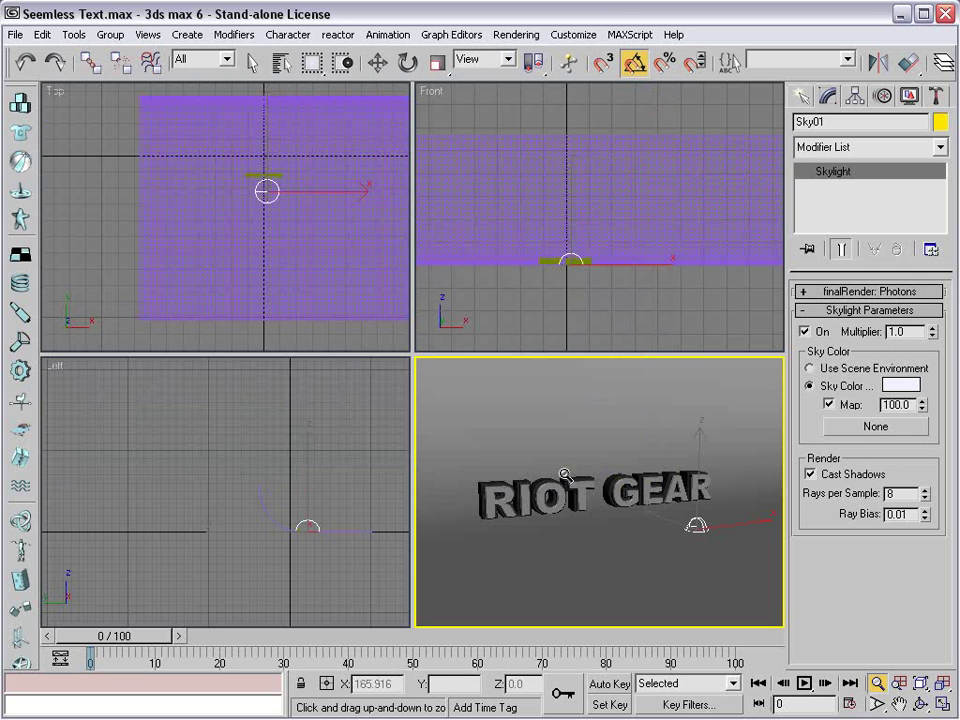
pyautogui.rightClick(244, 441)
pyautogui.click(244, 441)
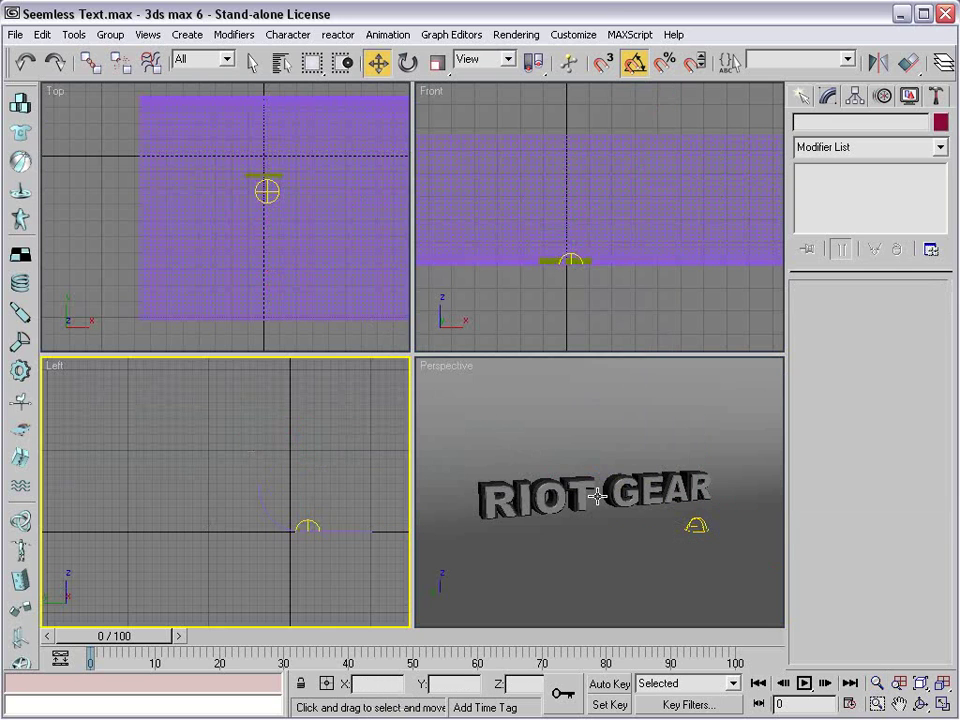
pyautogui.click(450, 375)
pyautogui.scroll(-4, 597, 495)
pyautogui.scroll(10, 604, 506)
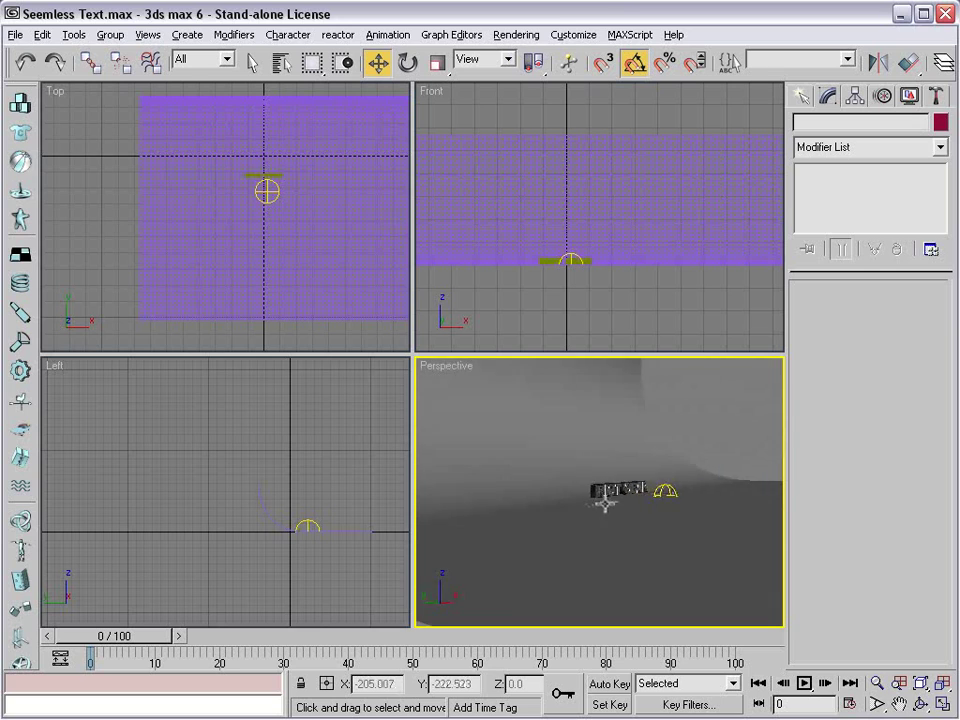
pyautogui.scroll(-4, 672, 505)
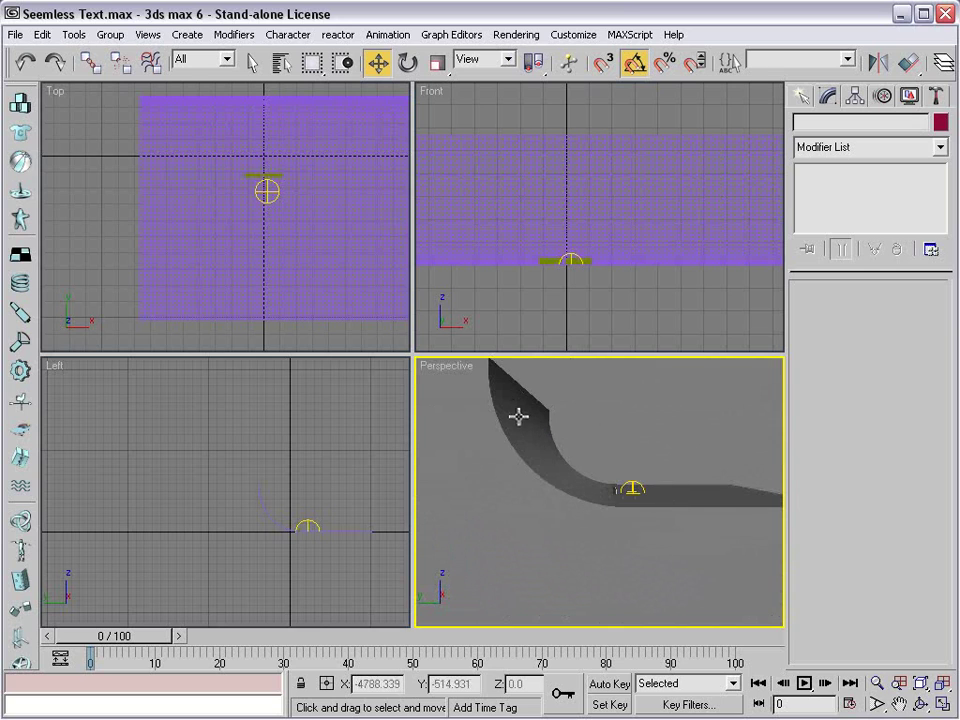
pyautogui.scroll(8, 690, 506)
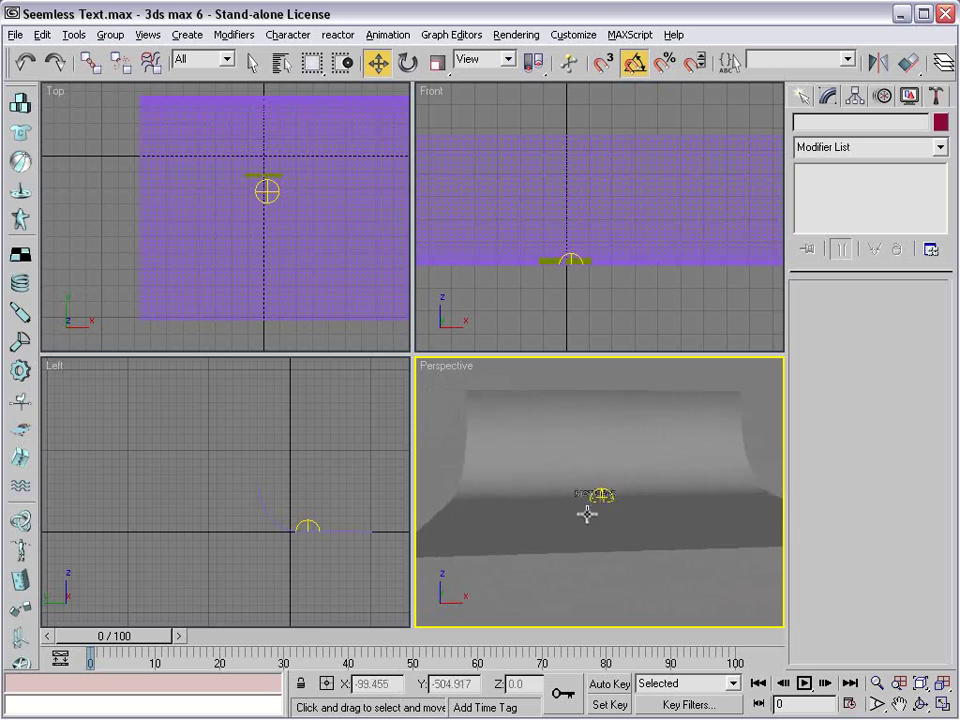
pyautogui.scroll(8, 570, 513)
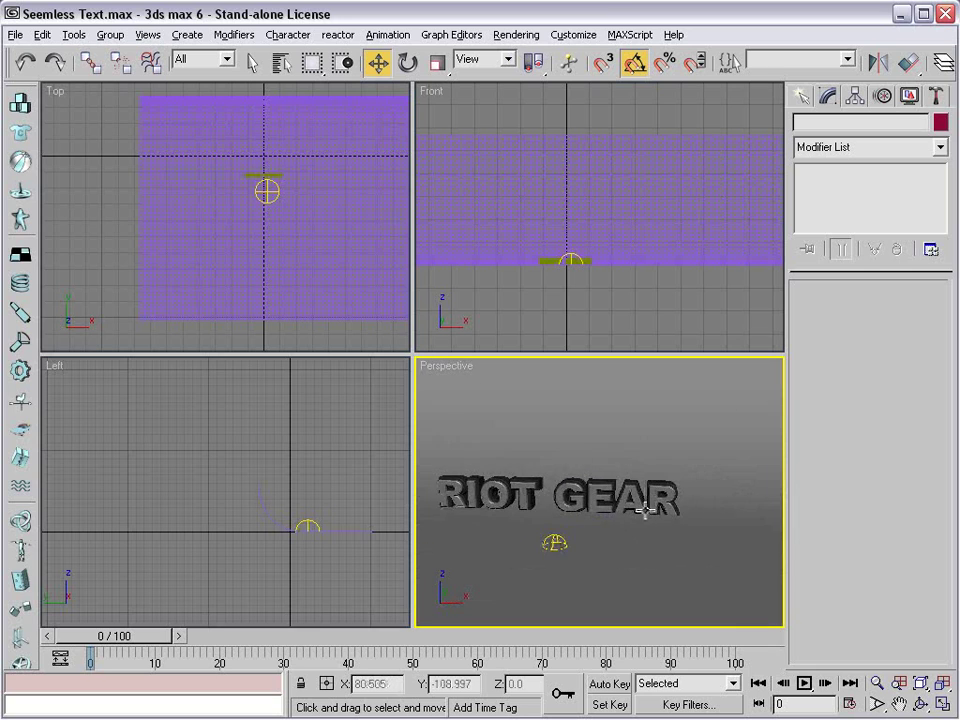
pyautogui.moveTo(531, 492); pyautogui.dragTo(625, 489, button='middle')
pyautogui.keyDown('alt'); pyautogui.moveTo(672, 521); pyautogui.dragTo(603, 508, button='middle'); pyautogui.keyUp('alt')
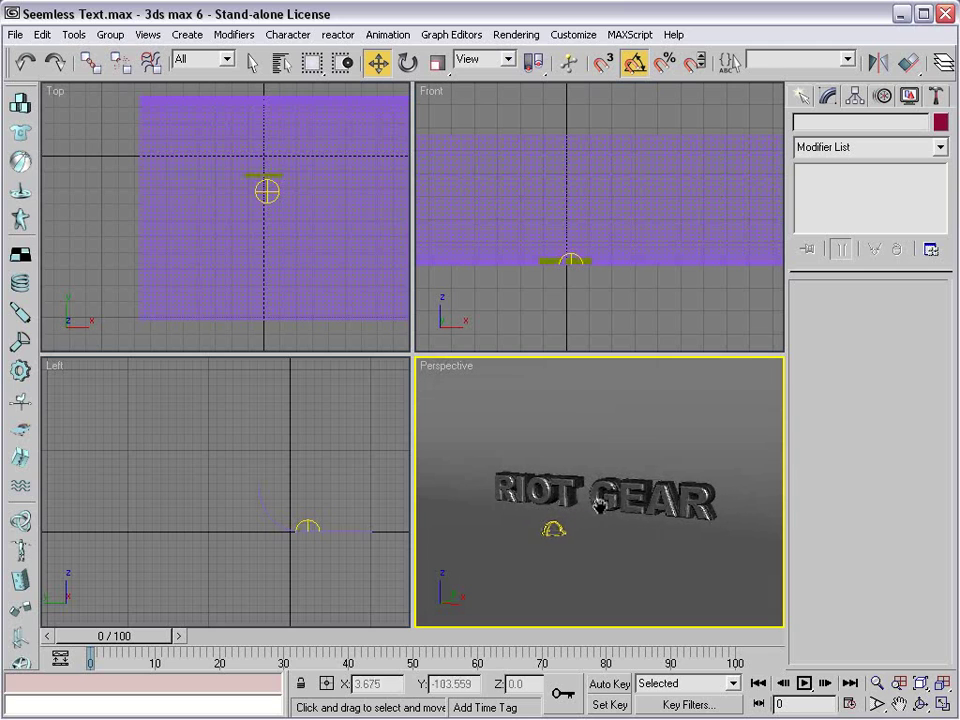
# Reset to an empty, untitled scene with the default viewports.
pyautogui.click(15, 34)
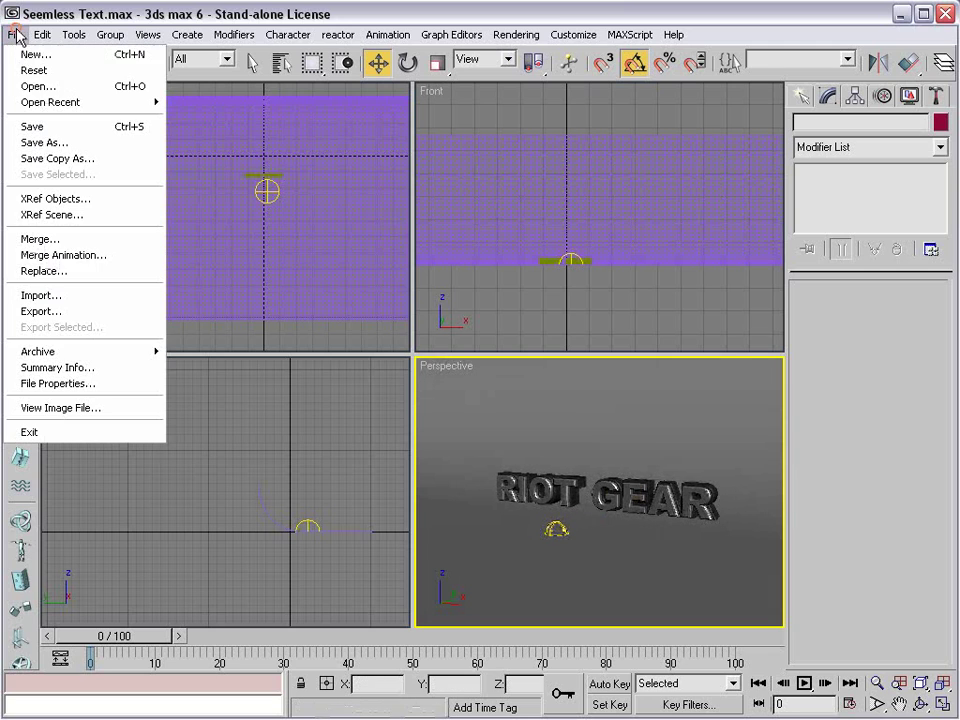
pyautogui.click(37, 88)
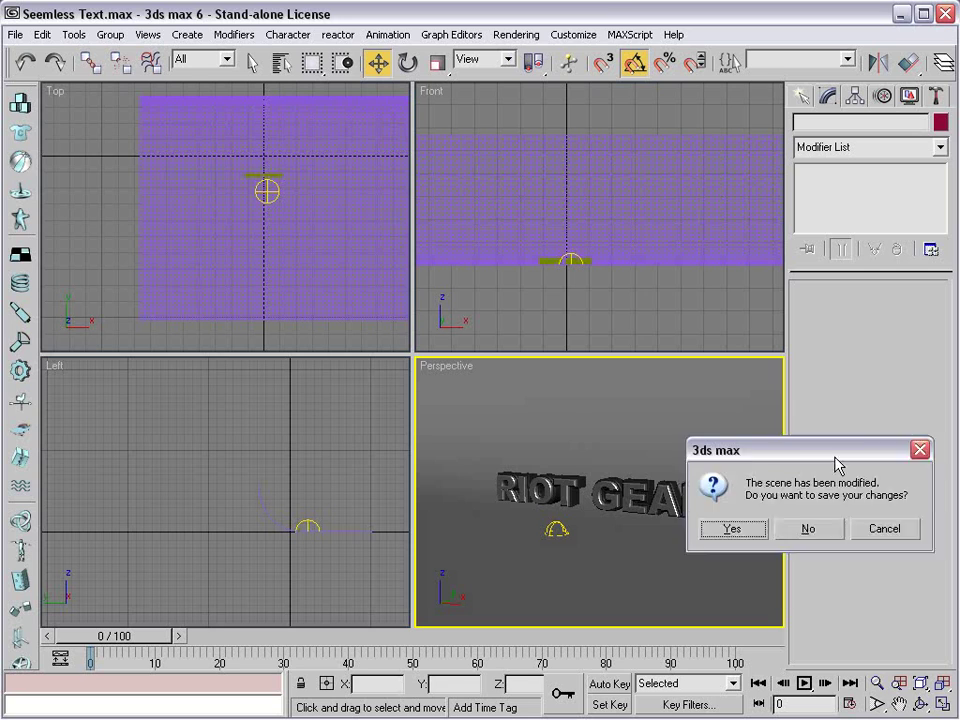
pyautogui.click(716, 500)
pyautogui.click(425, 403)
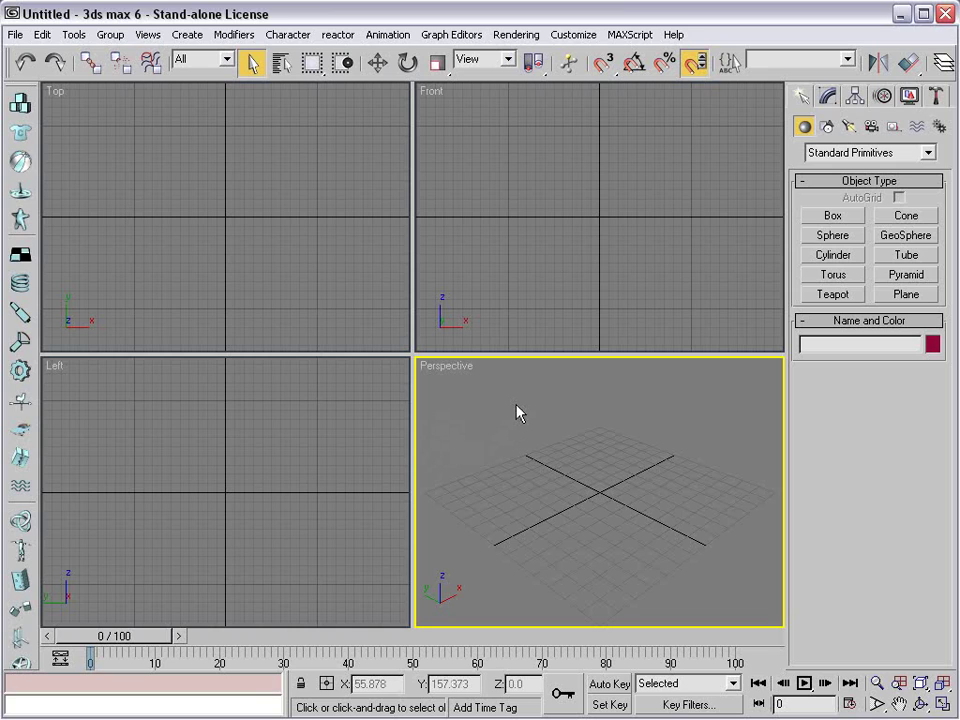
# Create a plane centred near the origin in the perspective view, about 183 long and 190 wide.
pyautogui.press('w')
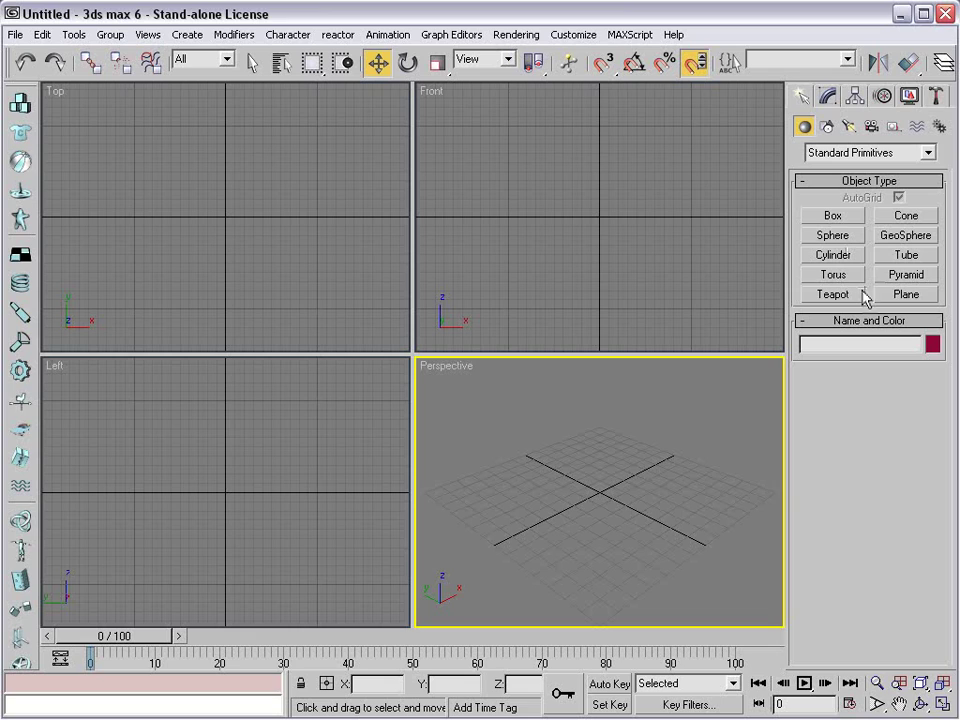
pyautogui.click(900, 297)
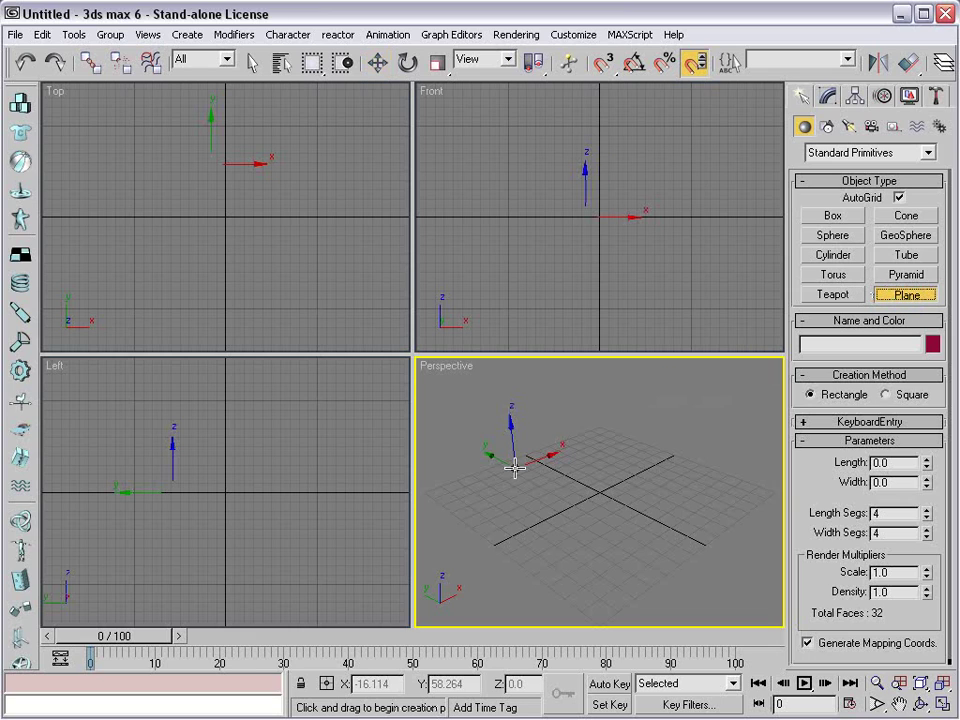
pyautogui.moveTo(609, 409); pyautogui.dragTo(601, 665)
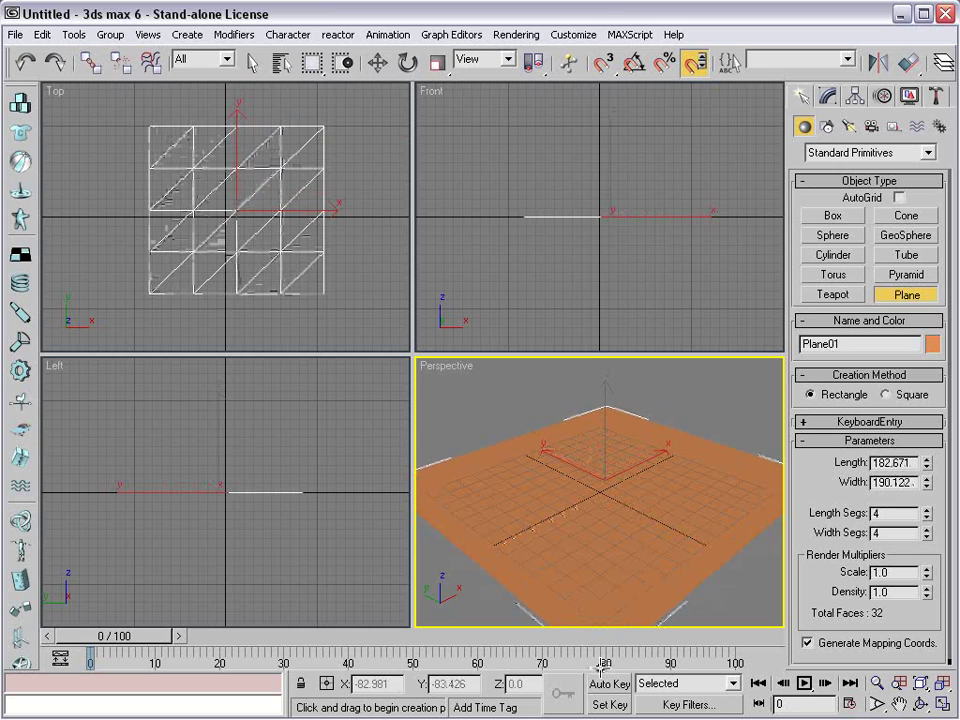
# Add a Bend modifier to the plane and set its bend axis to X.
pyautogui.click(829, 96)
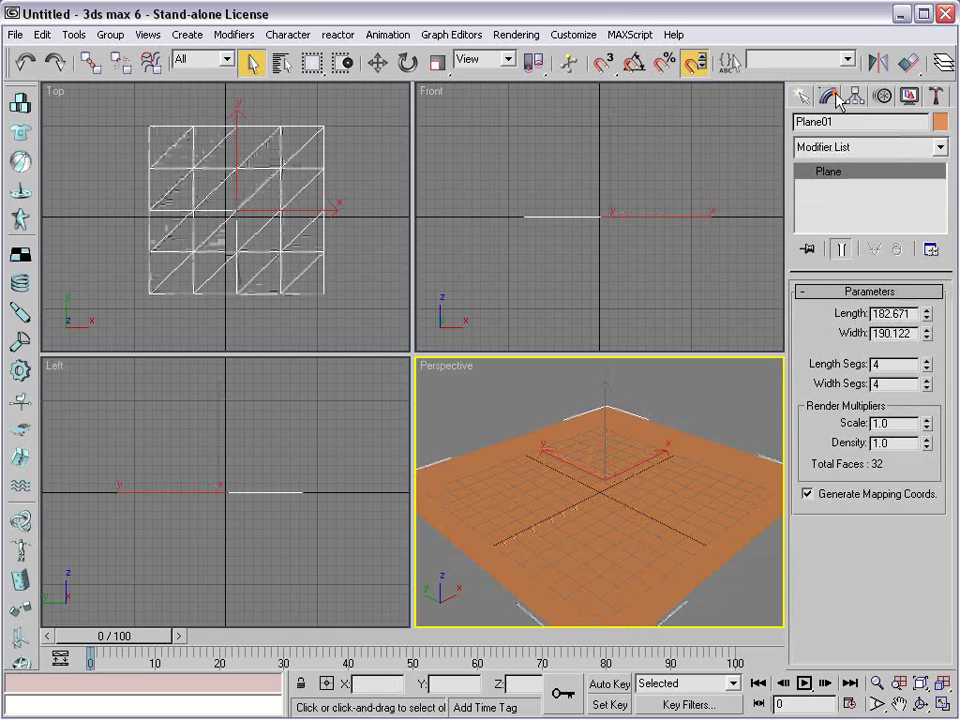
pyautogui.click(843, 146)
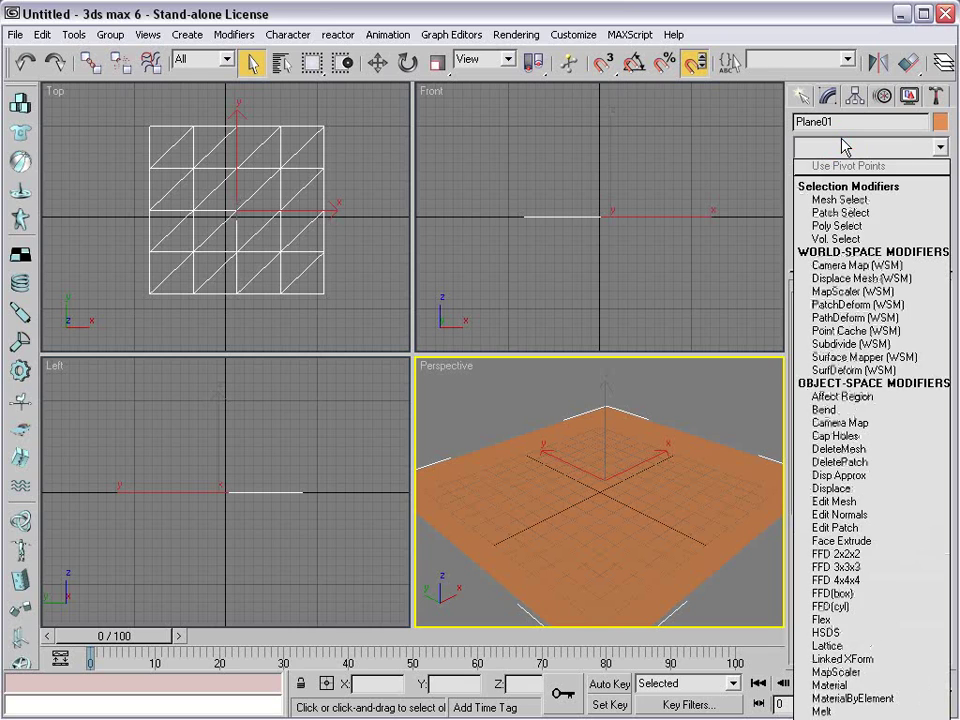
pyautogui.click(836, 411)
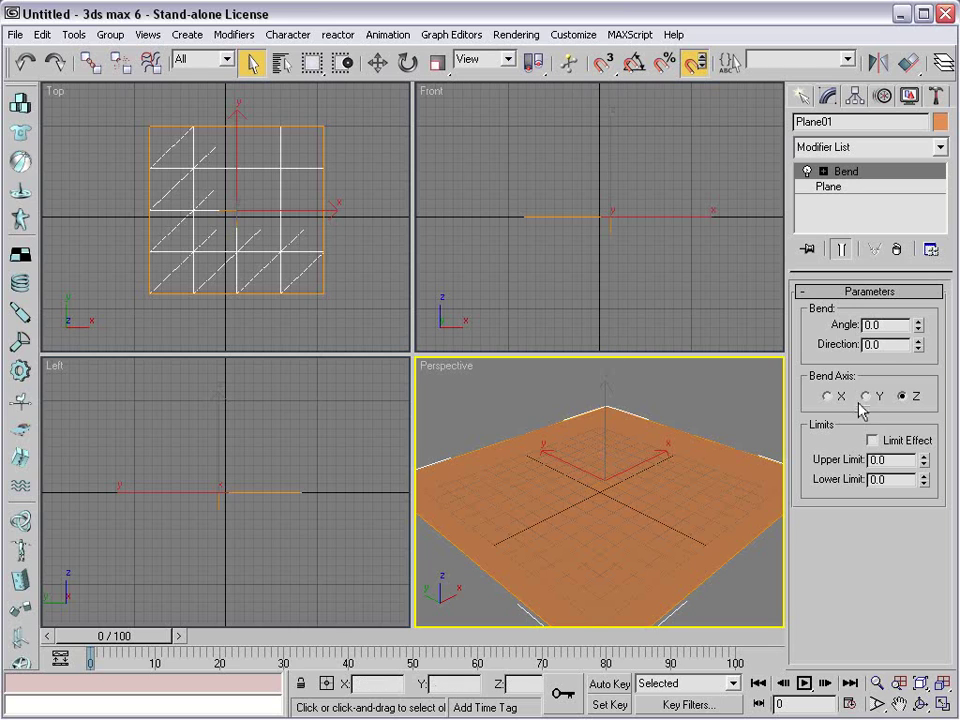
pyautogui.keyDown('alt'); pyautogui.moveTo(680, 507); pyautogui.dragTo(649, 489, button='middle'); pyautogui.keyUp('alt')
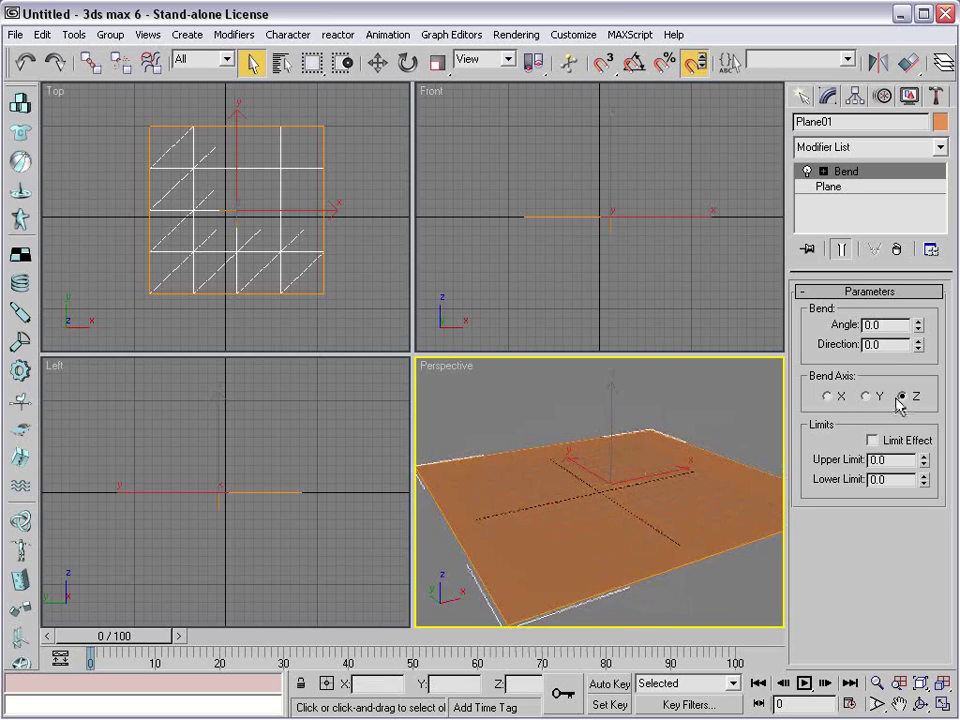
pyautogui.click(828, 396)
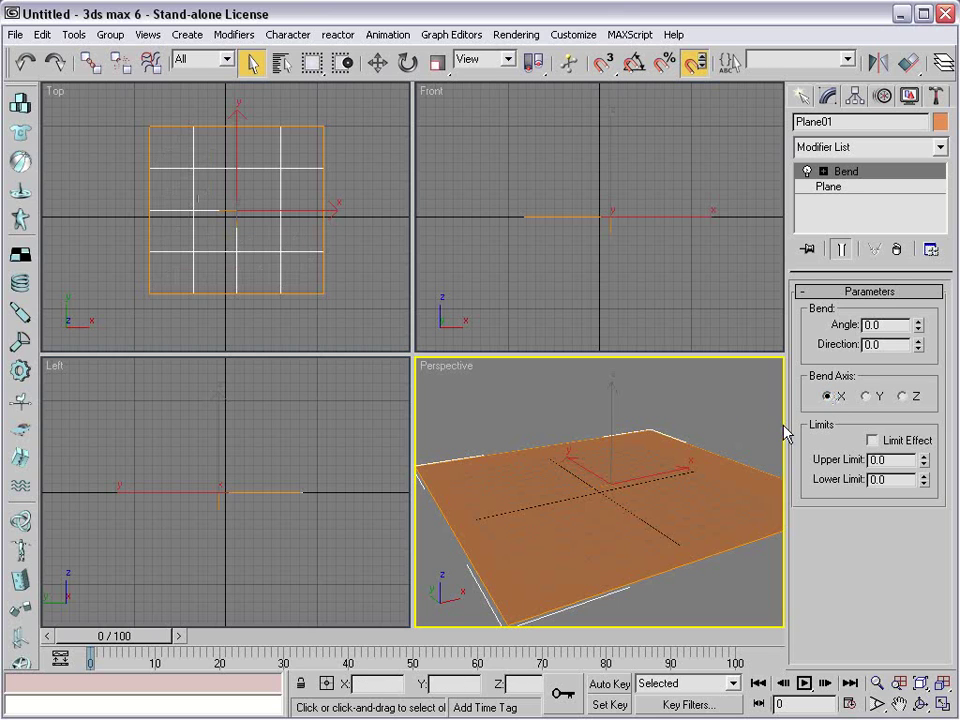
# Set the plane's bend angle to -177 so both sides curve upward.
pyautogui.moveTo(918, 328); pyautogui.dragTo(896, 573)
pyautogui.keyDown('alt'); pyautogui.moveTo(702, 518); pyautogui.dragTo(624, 516, button='middle'); pyautogui.keyUp('alt')
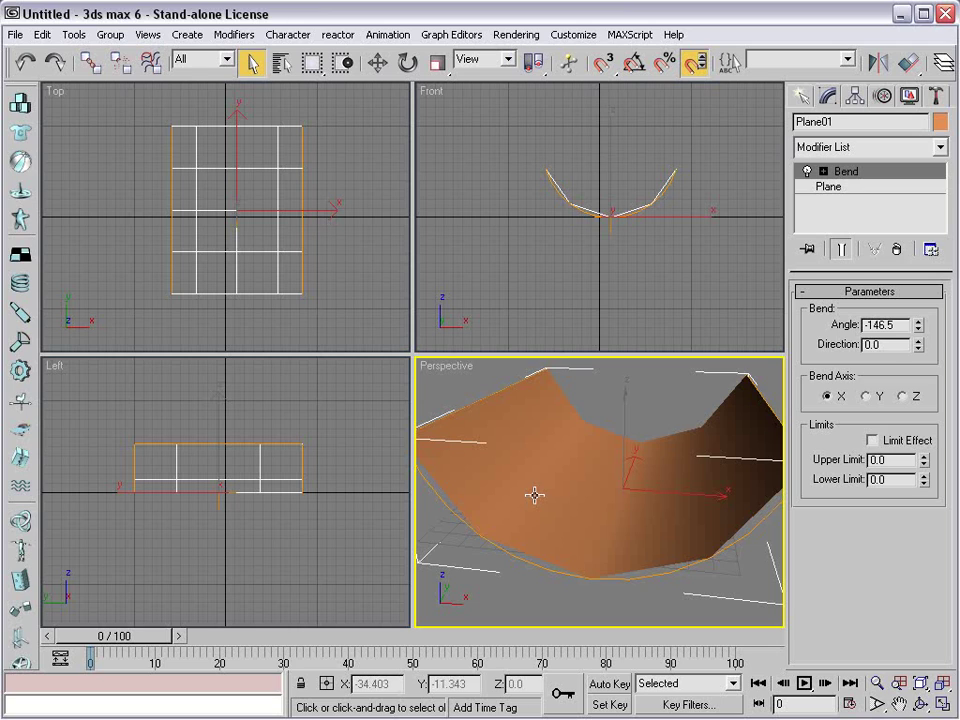
pyautogui.keyDown('alt'); pyautogui.moveTo(534, 494); pyautogui.dragTo(564, 508, button='middle'); pyautogui.keyUp('alt')
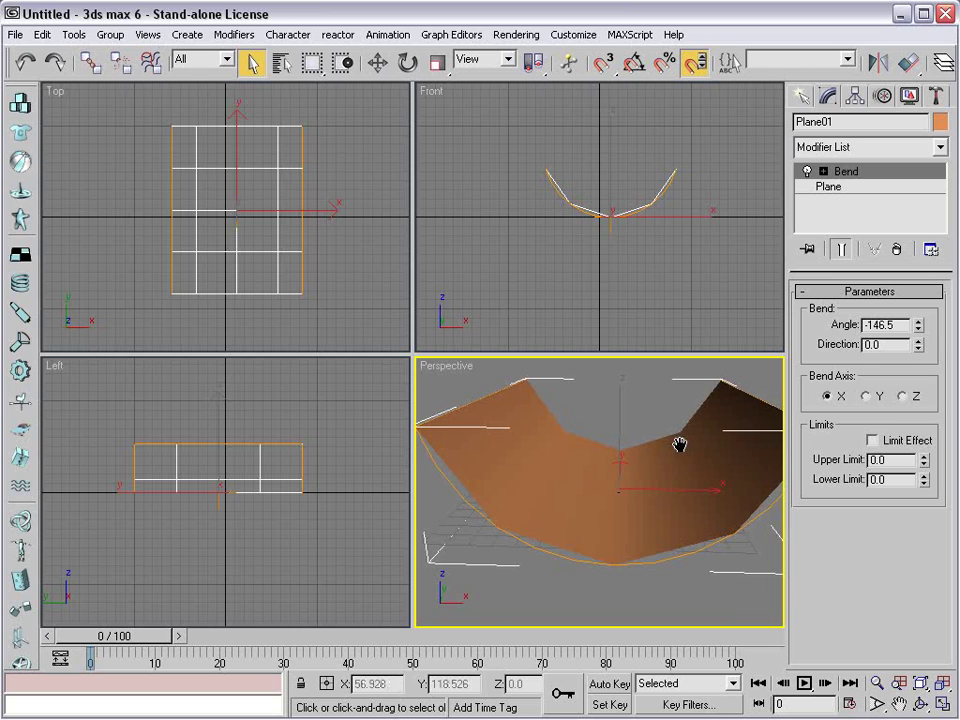
pyautogui.scroll(2, 671, 446)
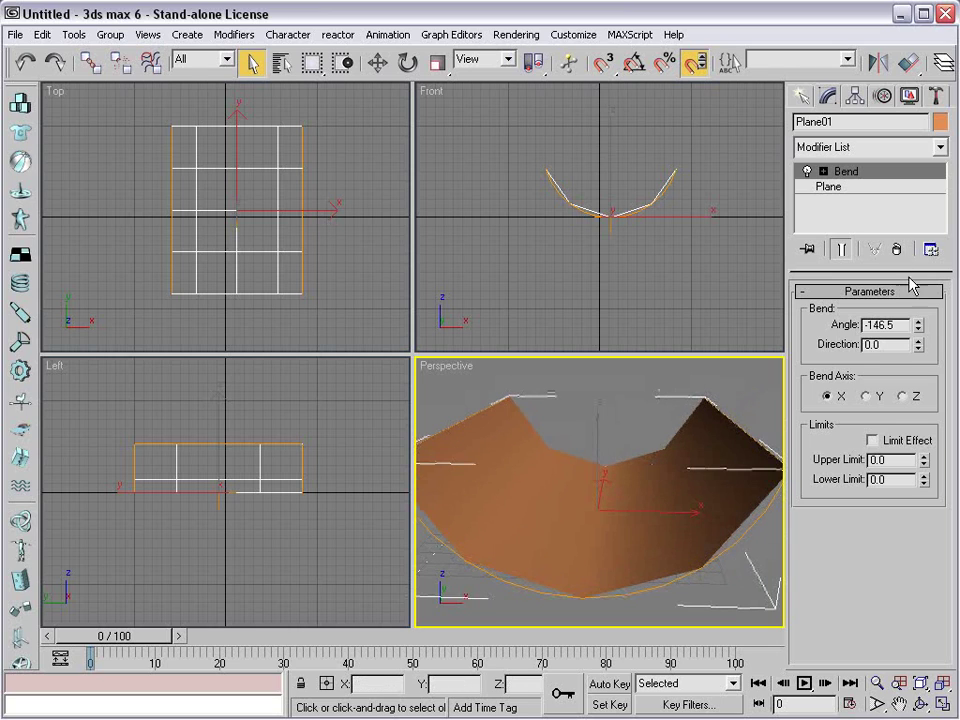
pyautogui.moveTo(918, 326); pyautogui.dragTo(912, 387)
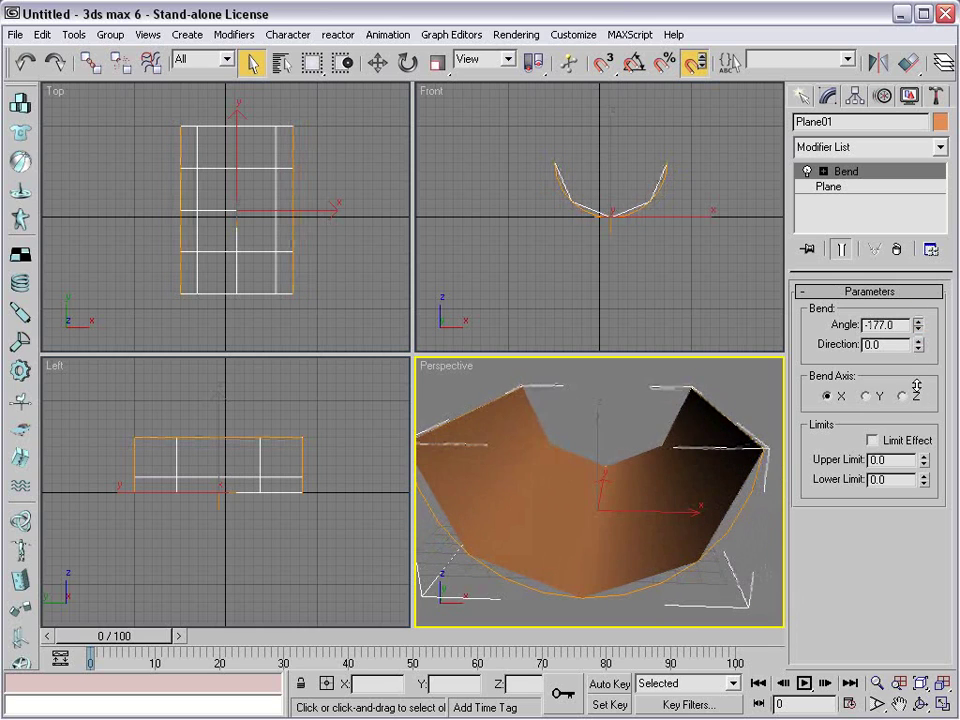
pyautogui.scroll(1, 590, 498)
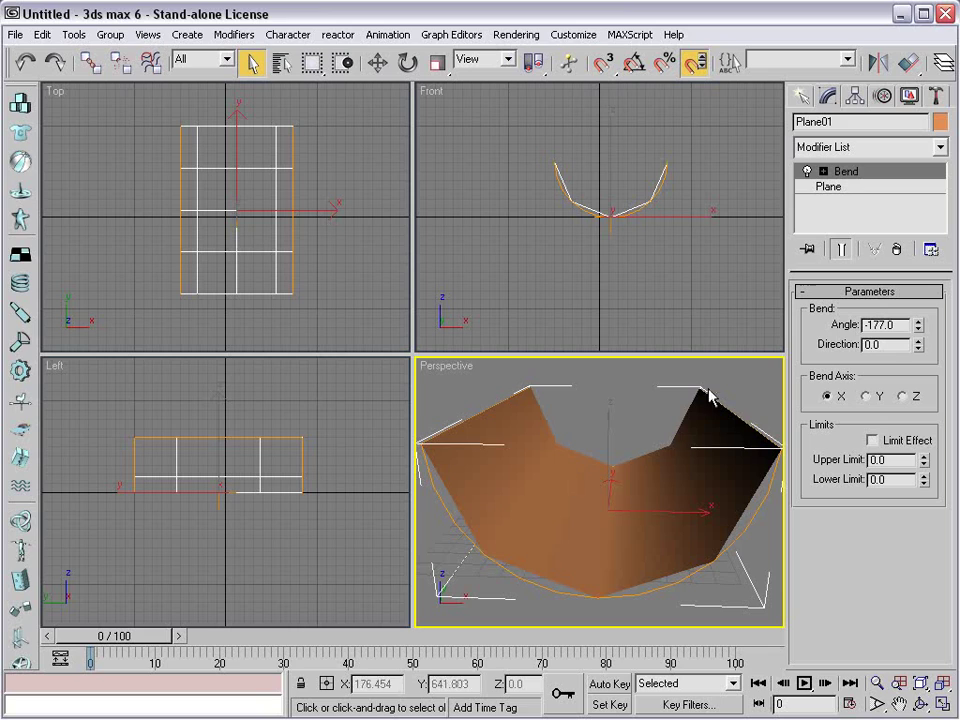
# Limit the bend effect to one side of the plane, with an upper limit of 165.649.
pyautogui.click(872, 440)
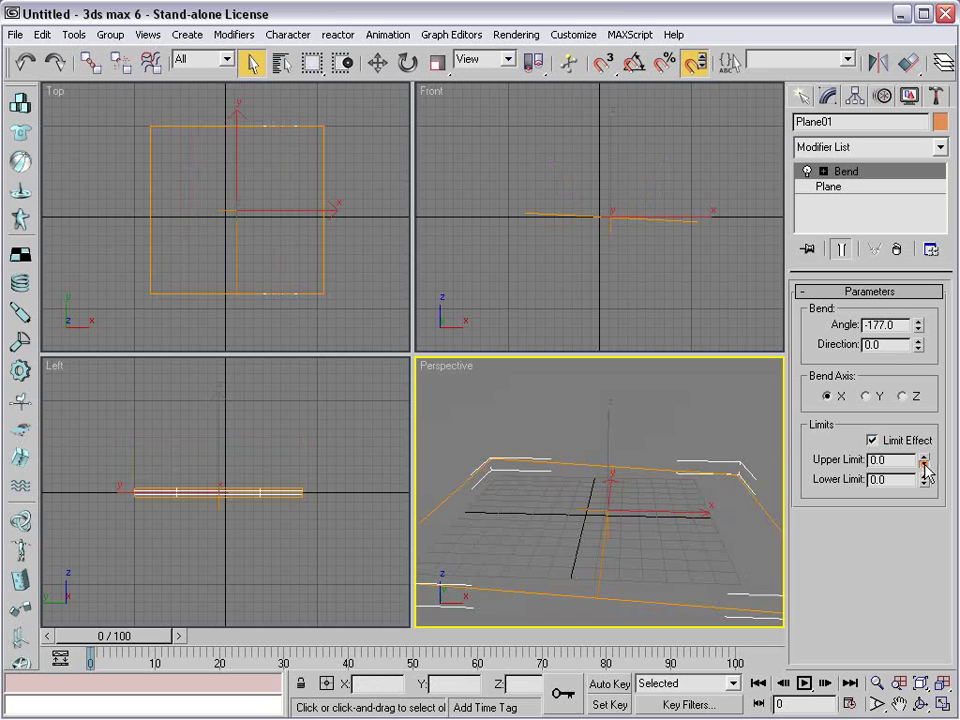
pyautogui.moveTo(924, 466); pyautogui.dragTo(918, 40)
pyautogui.moveTo(924, 466); pyautogui.dragTo(932, 30)
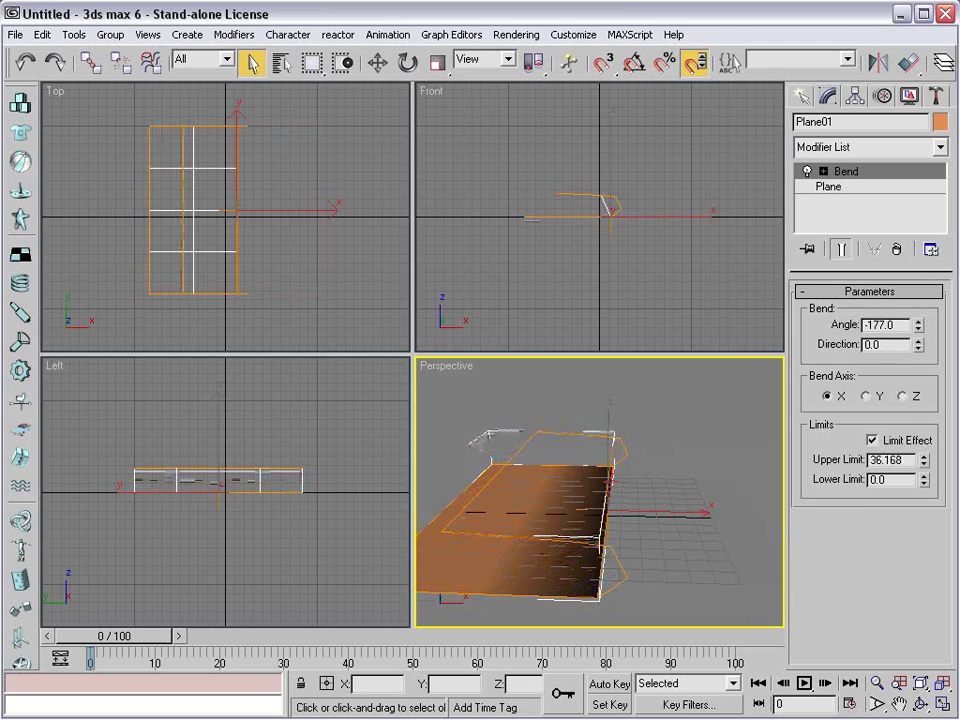
pyautogui.moveTo(926, 492); pyautogui.dragTo(912, 138)
pyautogui.click(727, 403)
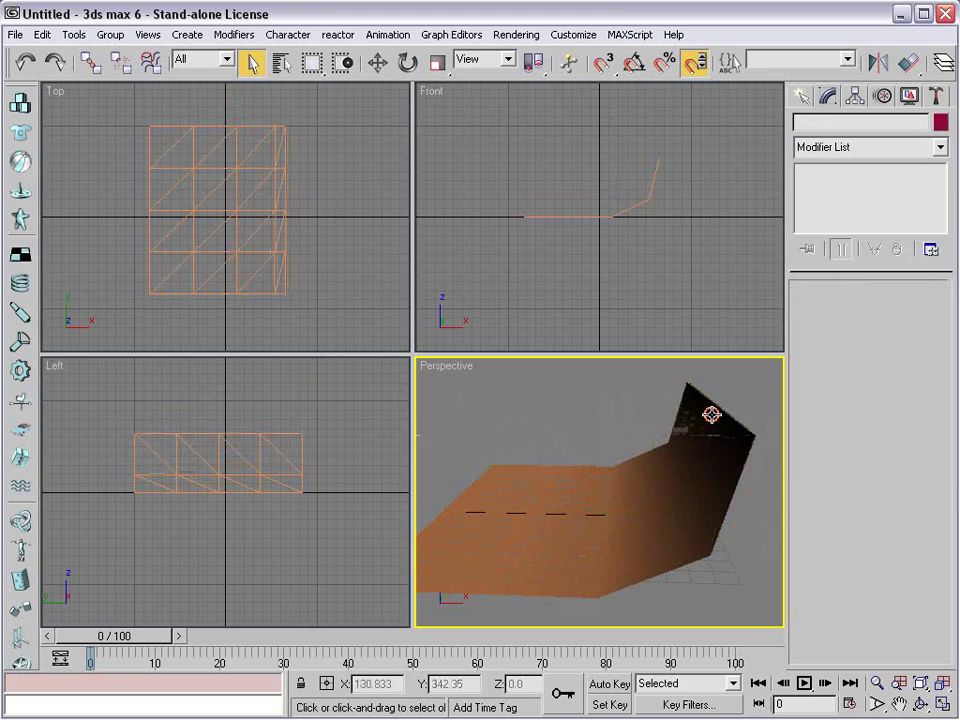
pyautogui.keyDown('alt'); pyautogui.moveTo(555, 518); pyautogui.dragTo(625, 500, button='middle'); pyautogui.keyUp('alt')
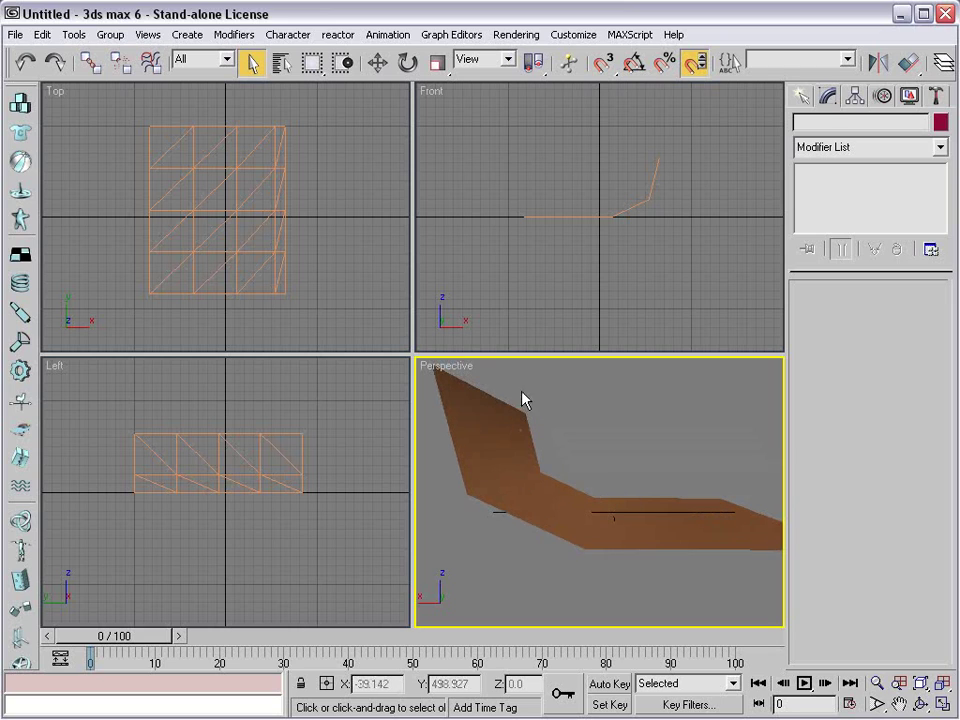
# Smooth the curve by increasing the base plane's width segments to 57.
pyautogui.click(545, 492)
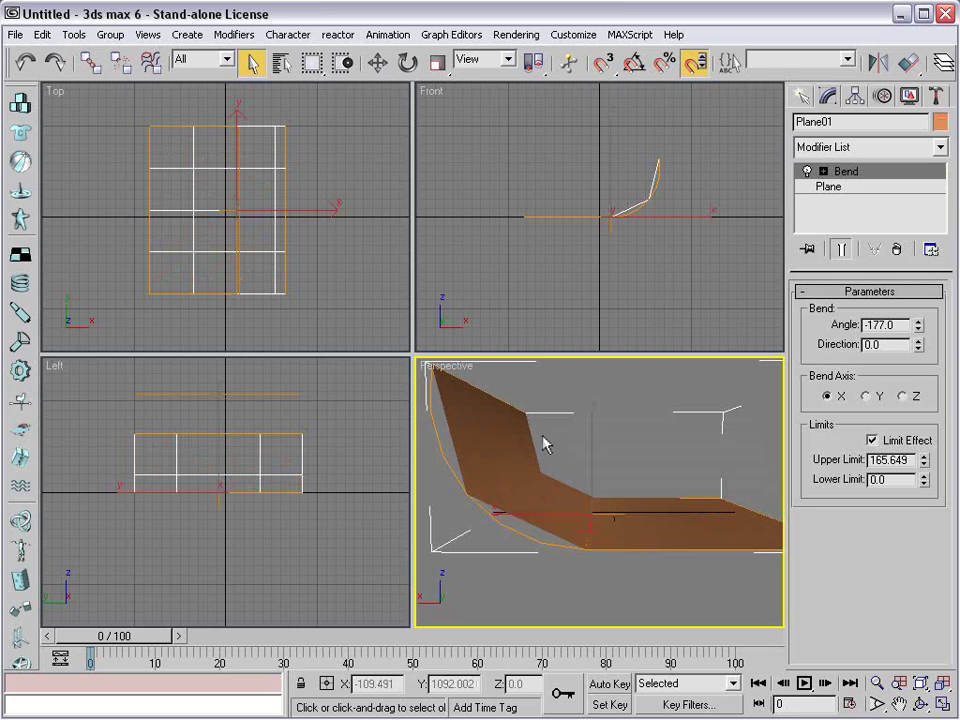
pyautogui.click(834, 188)
pyautogui.keyDown('alt'); pyautogui.moveTo(552, 490); pyautogui.dragTo(666, 510, button='middle'); pyautogui.keyUp('alt')
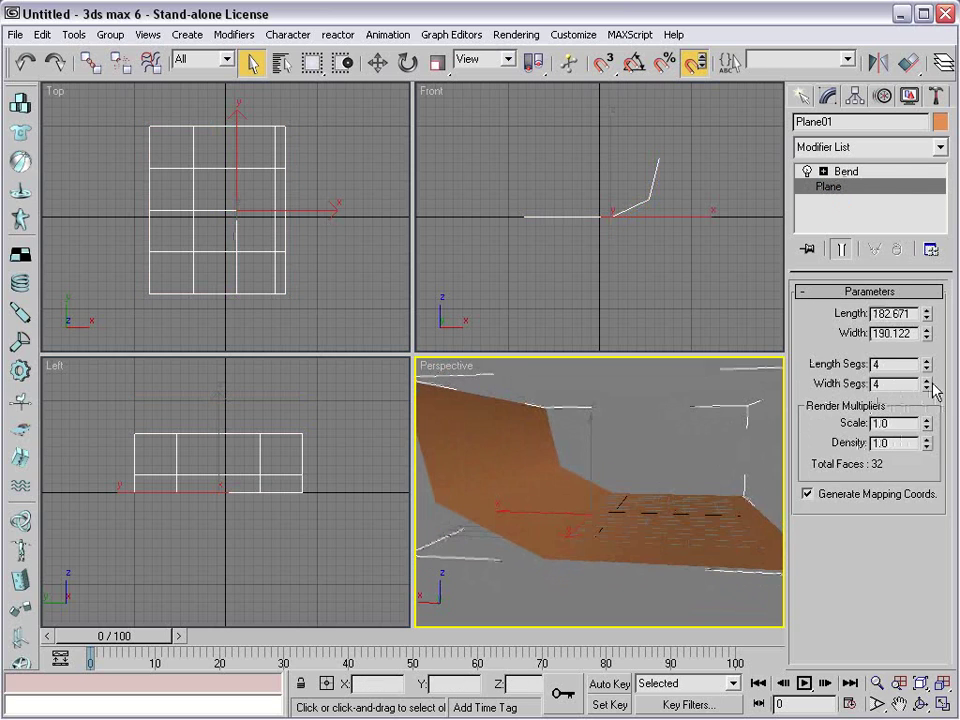
pyautogui.moveTo(927, 388); pyautogui.dragTo(927, 334)
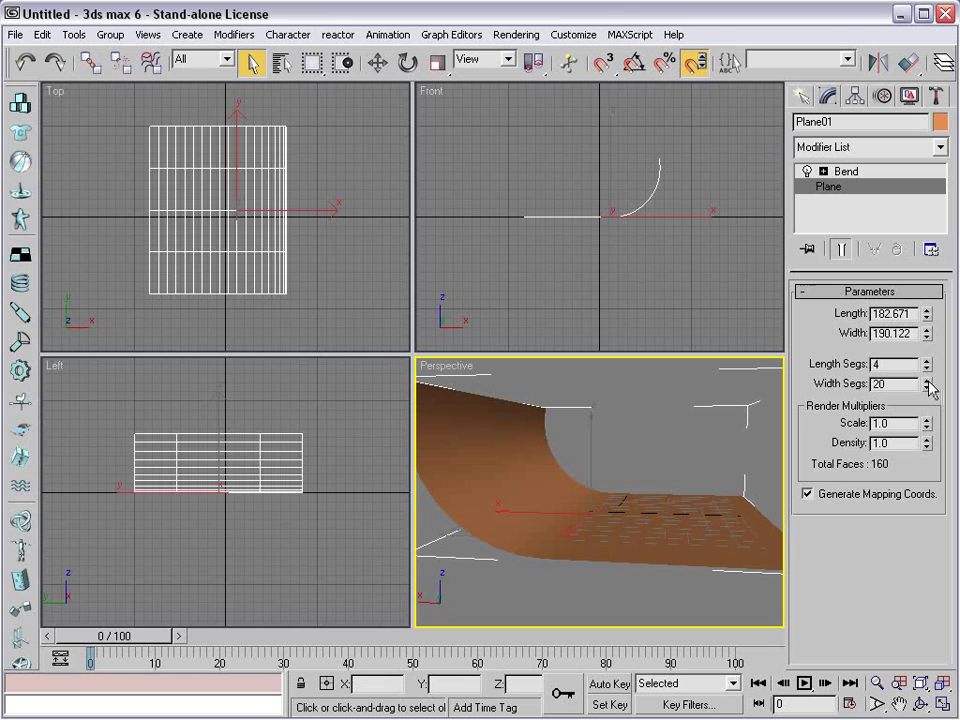
pyautogui.moveTo(930, 390); pyautogui.dragTo(928, 360)
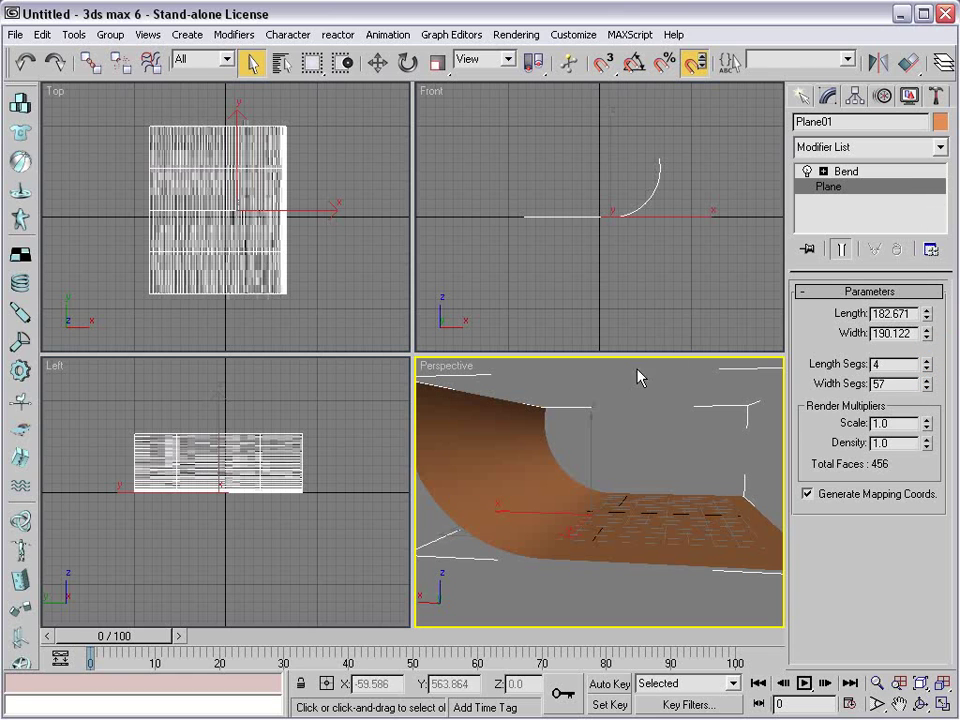
pyautogui.click(640, 377)
pyautogui.keyDown('alt'); pyautogui.moveTo(653, 518); pyautogui.dragTo(643, 544, button='middle'); pyautogui.keyUp('alt')
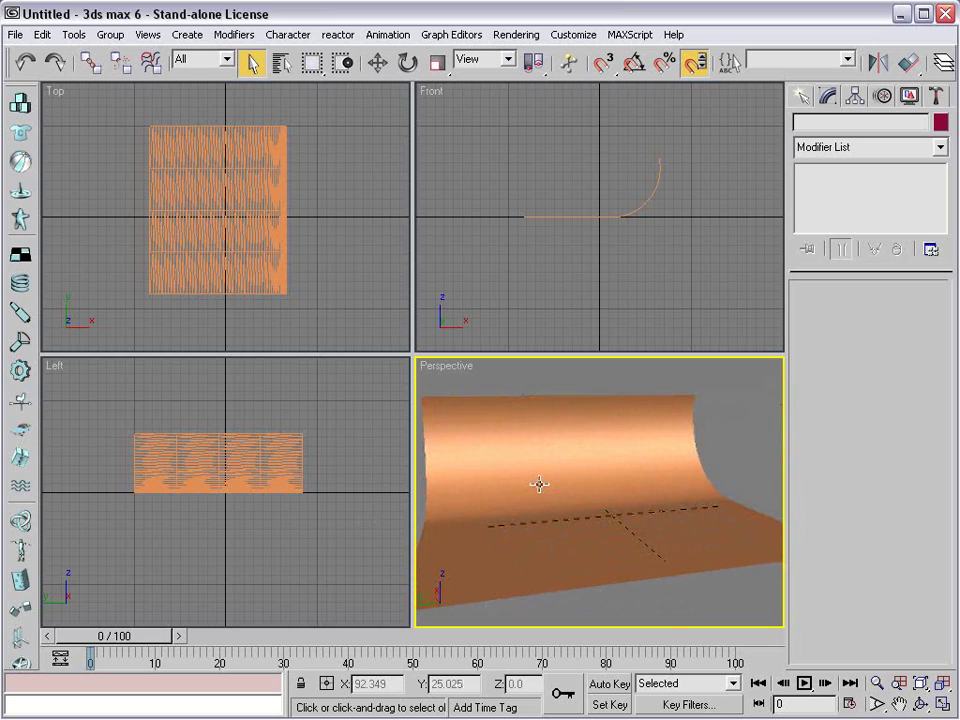
# Scale the curved plane along its Y axis to about 190% to widen the backdrop.
pyautogui.scroll(3, 554, 522)
pyautogui.moveTo(553, 521); pyautogui.dragTo(591, 549, button='middle')
pyautogui.rightClick(626, 296)
pyautogui.click(640, 313)
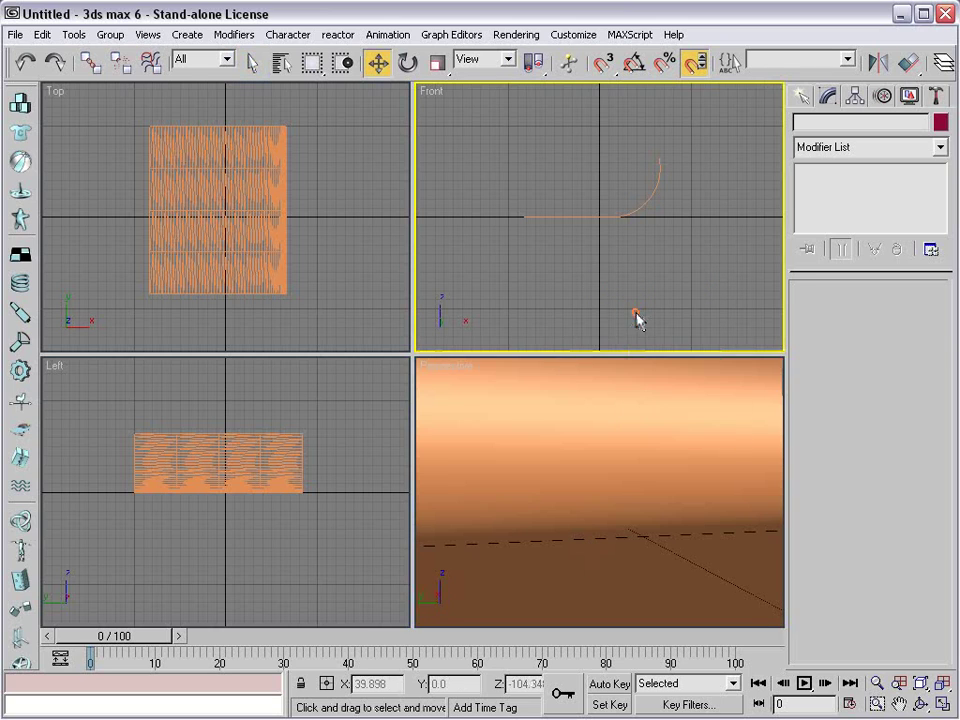
pyautogui.middleClick(602, 465)
pyautogui.scroll(-5, 602, 465)
pyautogui.click(597, 489)
pyautogui.rightClick(577, 482)
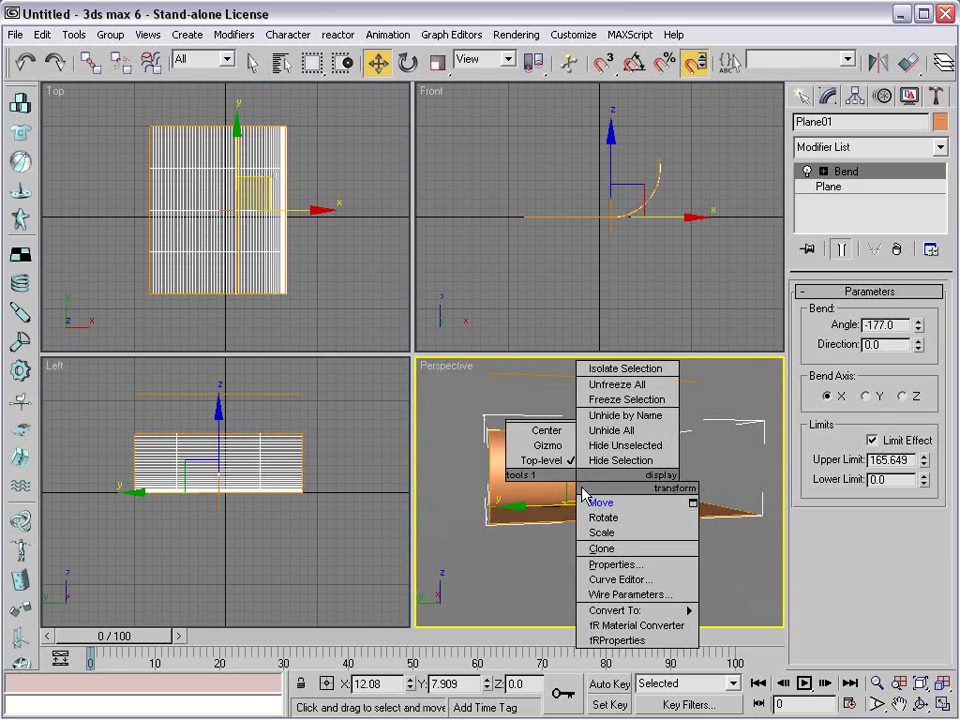
pyautogui.click(628, 533)
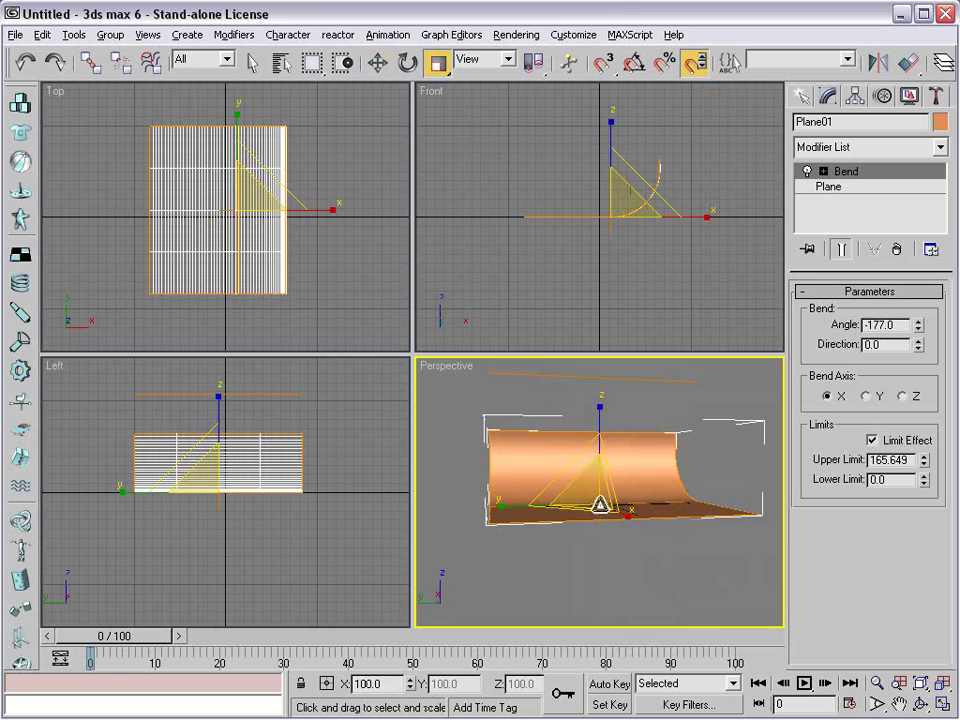
pyautogui.moveTo(510, 512); pyautogui.dragTo(447, 518)
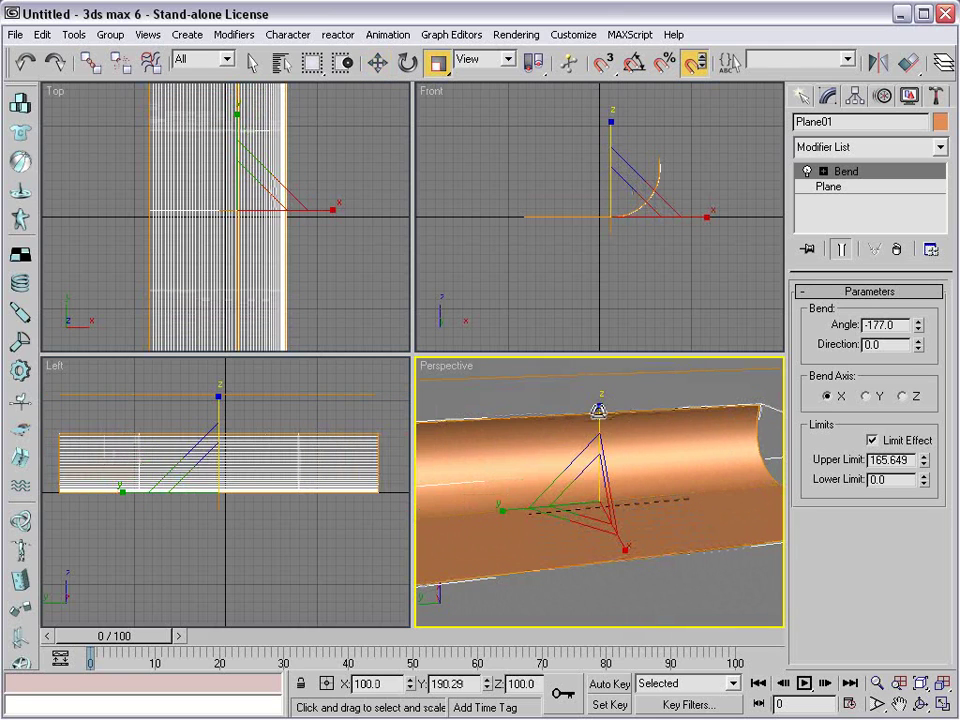
# Try stretching the curved plane vertically along Z to about 159%.
pyautogui.moveTo(598, 410); pyautogui.dragTo(600, 375)
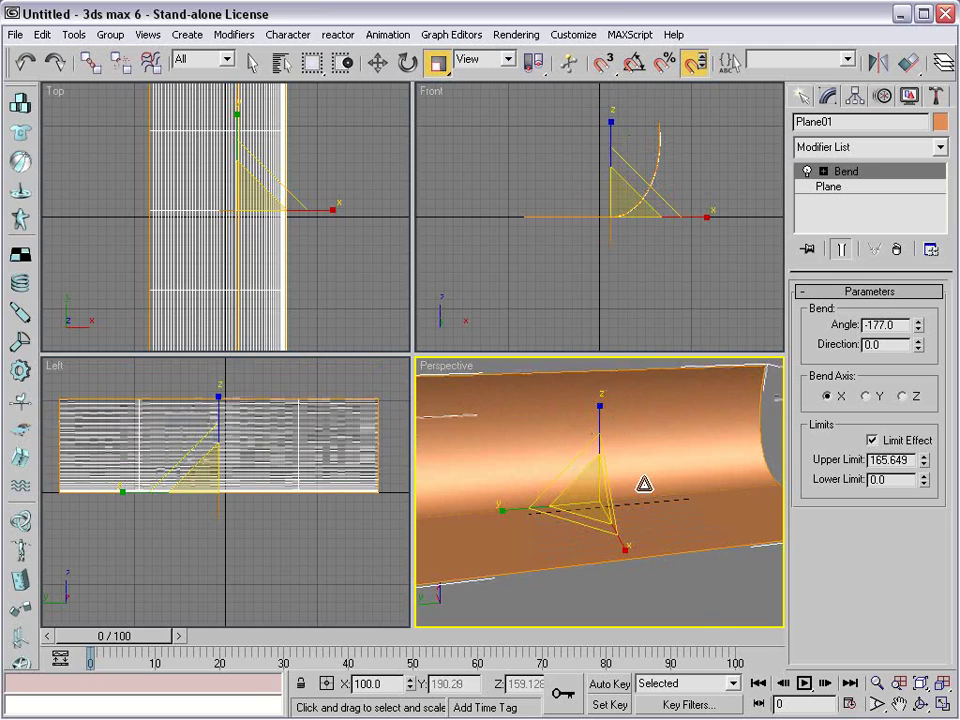
pyautogui.rightClick(671, 570)
pyautogui.click(690, 589)
pyautogui.click(690, 594)
pyautogui.keyDown('alt'); pyautogui.moveTo(583, 546); pyautogui.dragTo(652, 516, button='middle'); pyautogui.keyUp('alt')
pyautogui.click(604, 521)
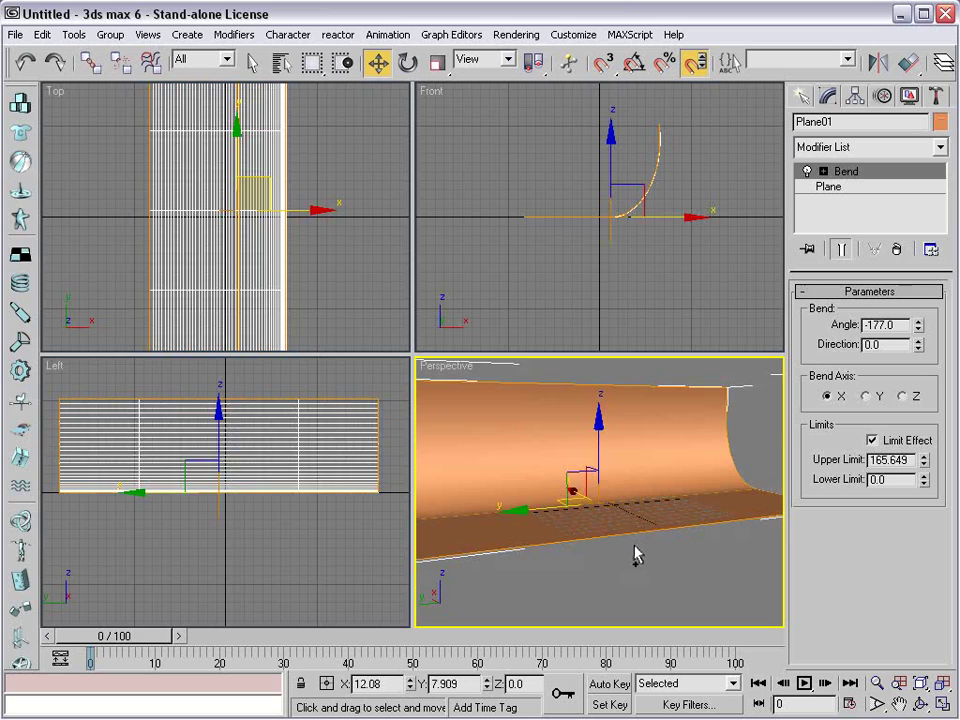
pyautogui.click(618, 590)
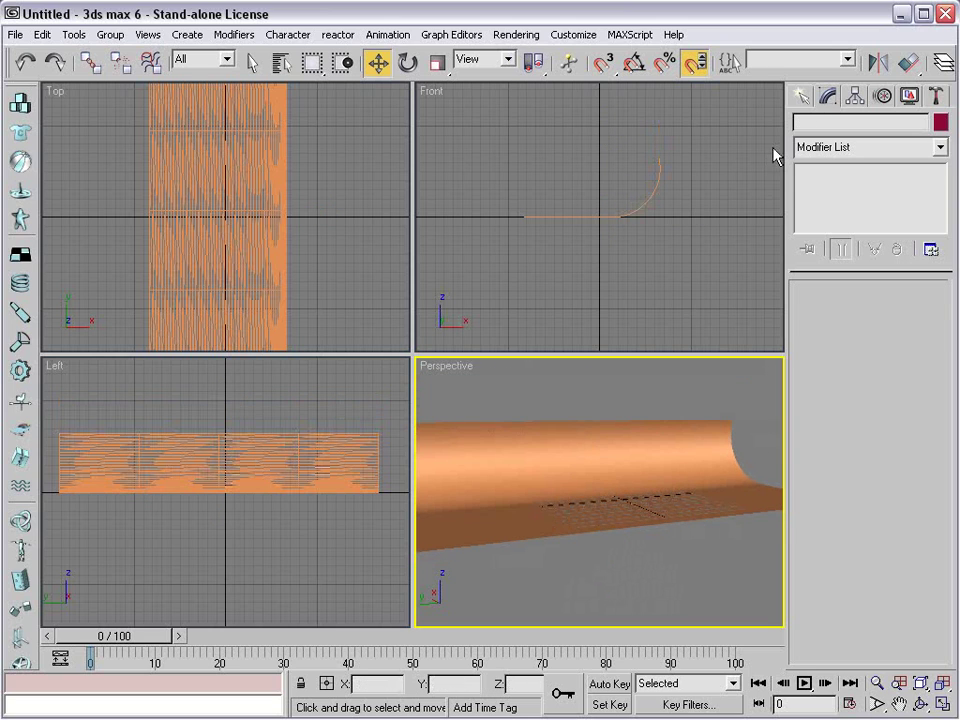
# Create a text spline on the backdrop's floor near the center of the grid.
pyautogui.click(801, 97)
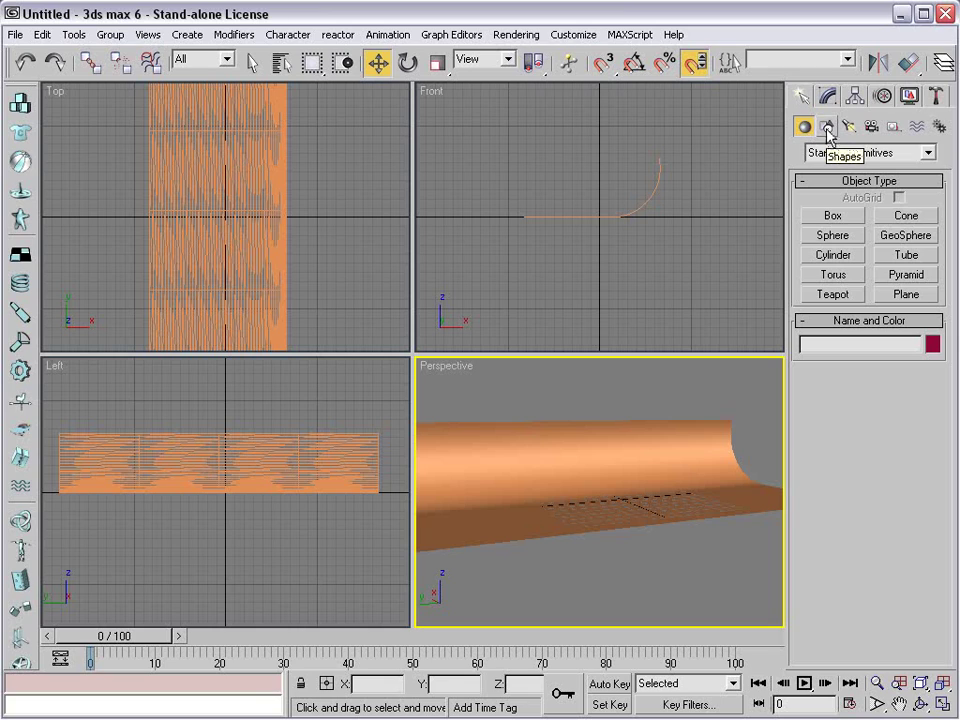
pyautogui.click(827, 130)
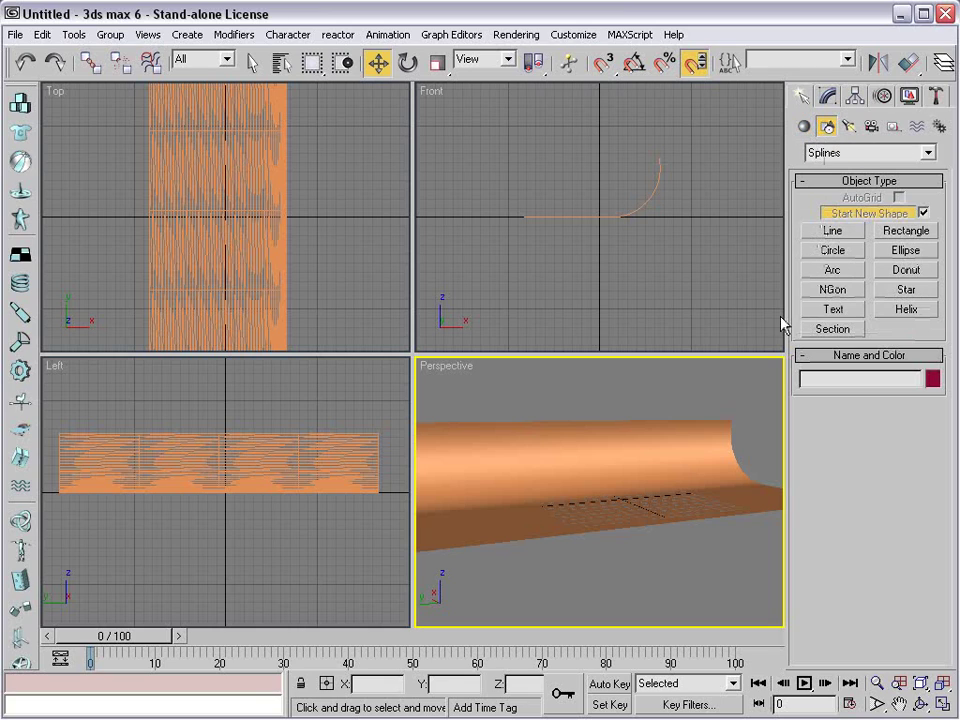
pyautogui.click(832, 310)
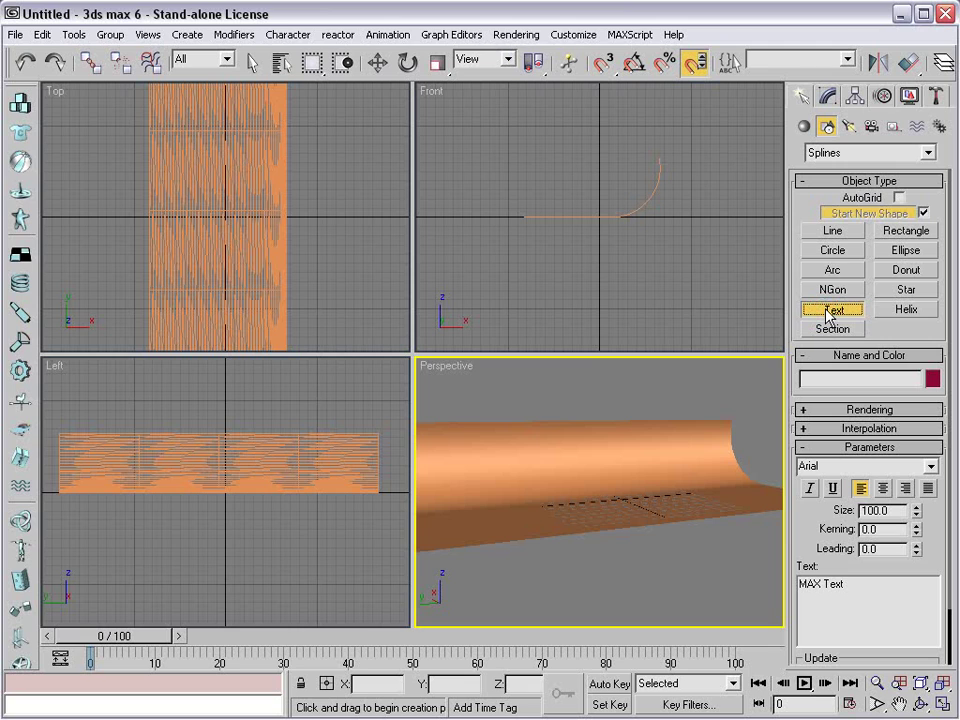
pyautogui.click(620, 508)
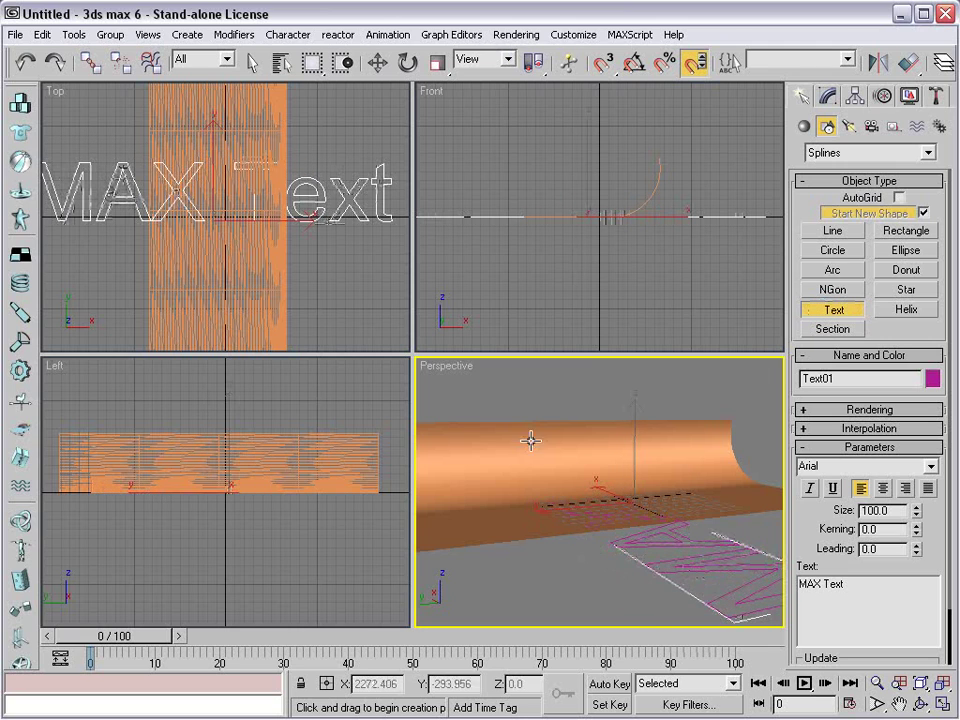
pyautogui.scroll(-3, 600, 522)
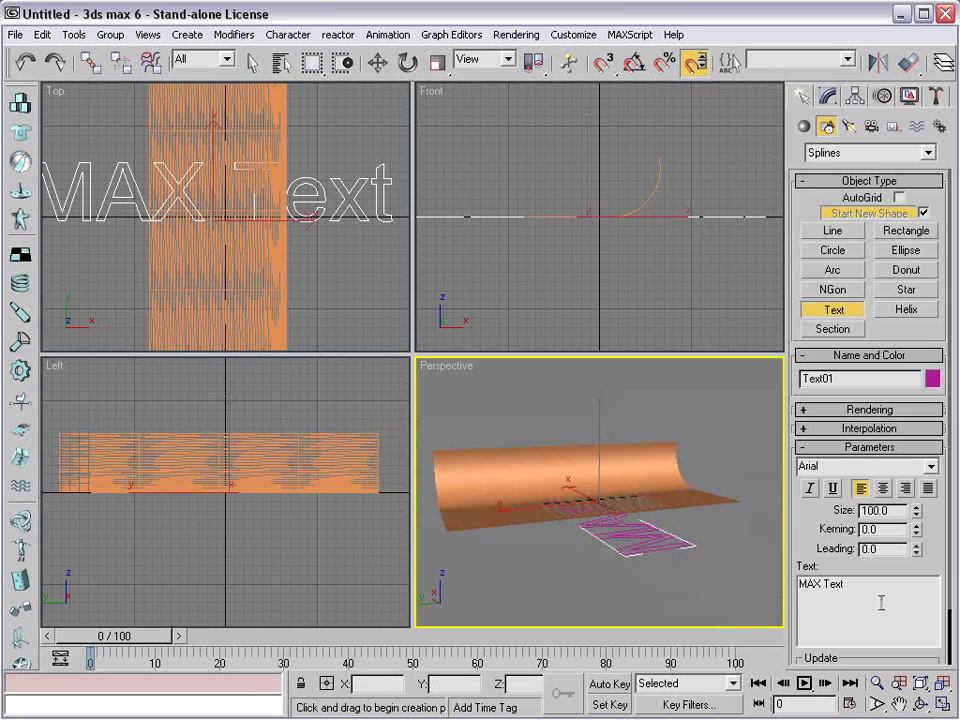
# Change the text spline's wording to 3D TEXT and set its size to 25.
pyautogui.moveTo(881, 603); pyautogui.dragTo(751, 590)
pyautogui.write('3')
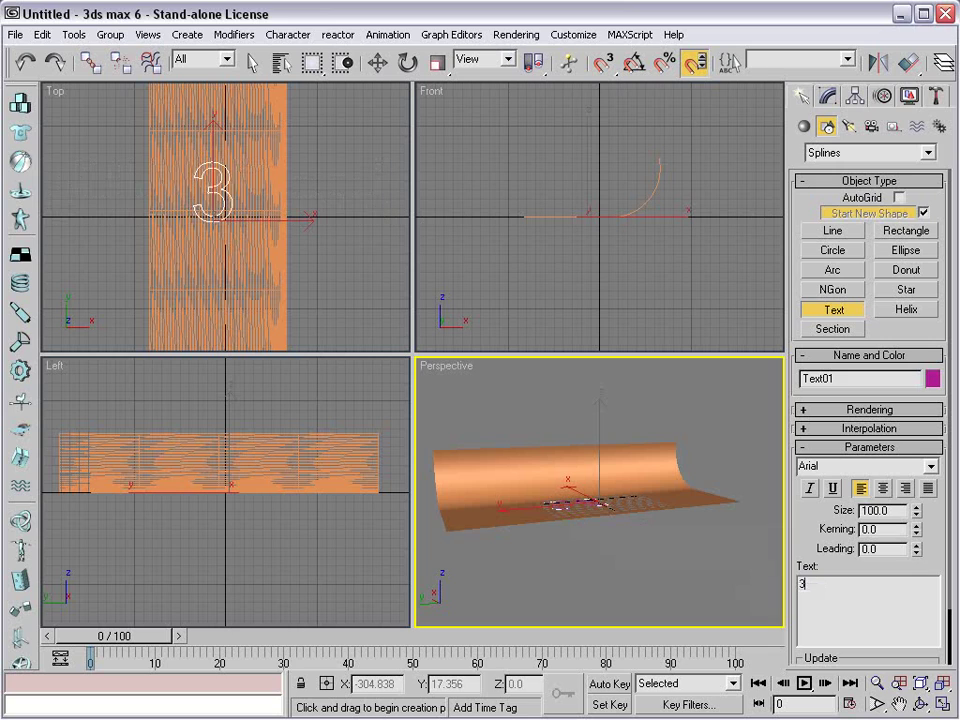
pyautogui.write('D TEXT')
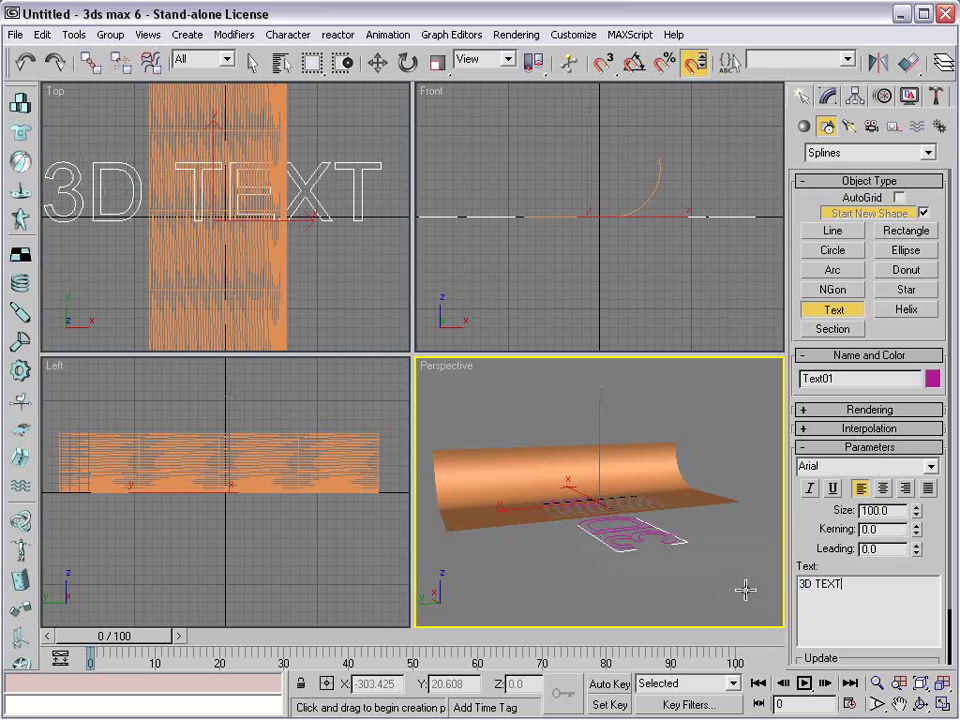
pyautogui.moveTo(917, 515); pyautogui.dragTo(916, 581)
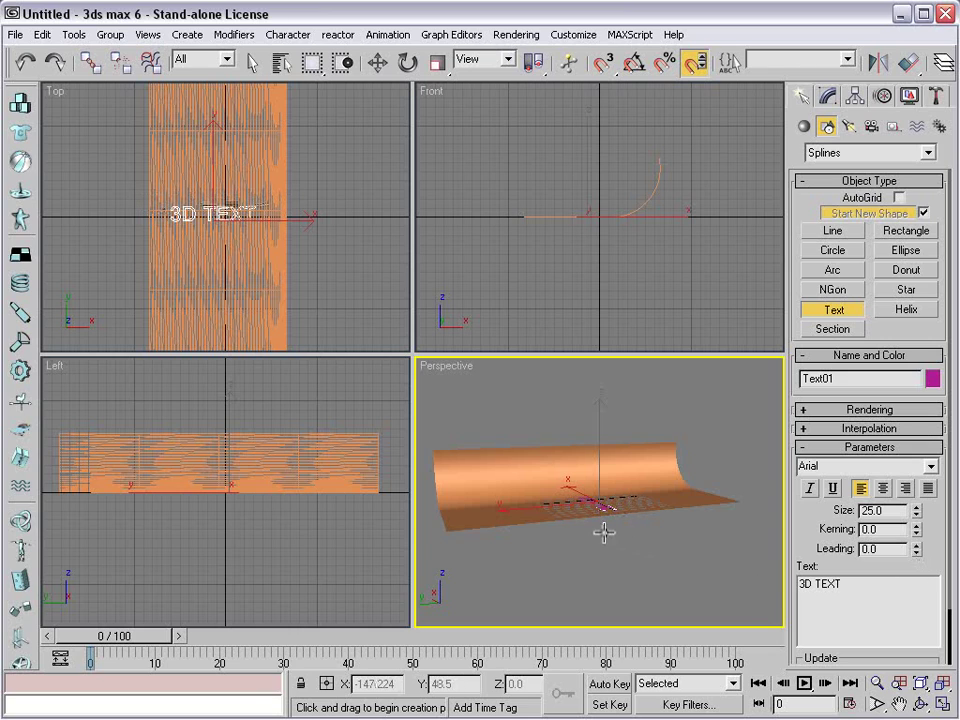
# Turn on angle snap and rotate the text -90 degrees about Z, plus 90 degrees about Y to stand it upright facing away from the backdrop.
pyautogui.scroll(4, 605, 526)
pyautogui.press('w')
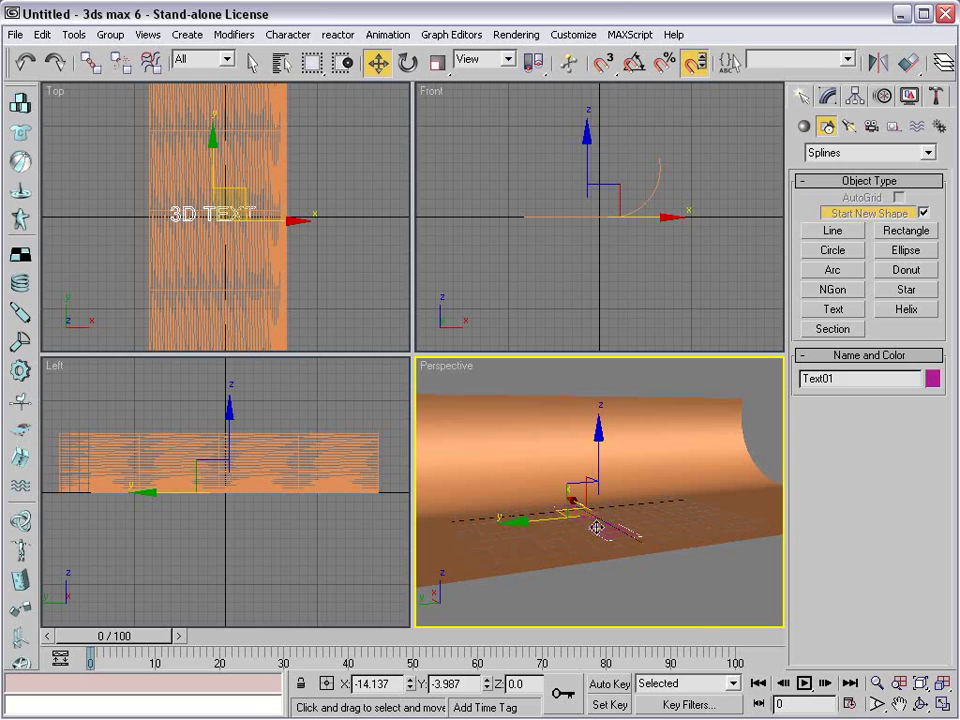
pyautogui.rightClick(596, 527)
pyautogui.click(632, 543)
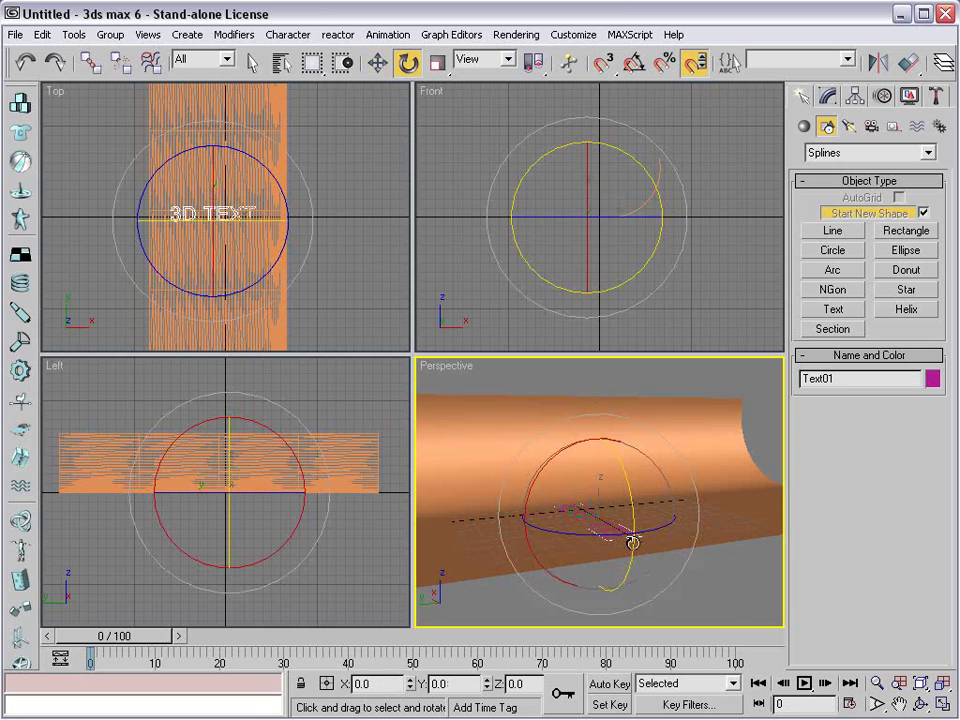
pyautogui.click(636, 70)
pyautogui.click(612, 68)
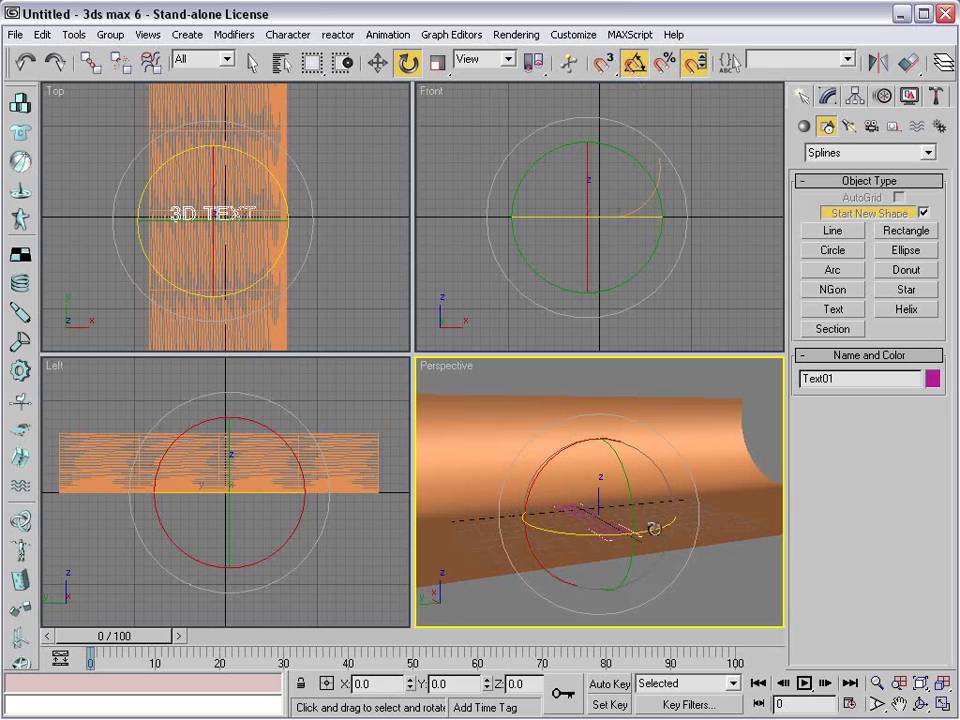
pyautogui.moveTo(643, 512); pyautogui.dragTo(566, 523)
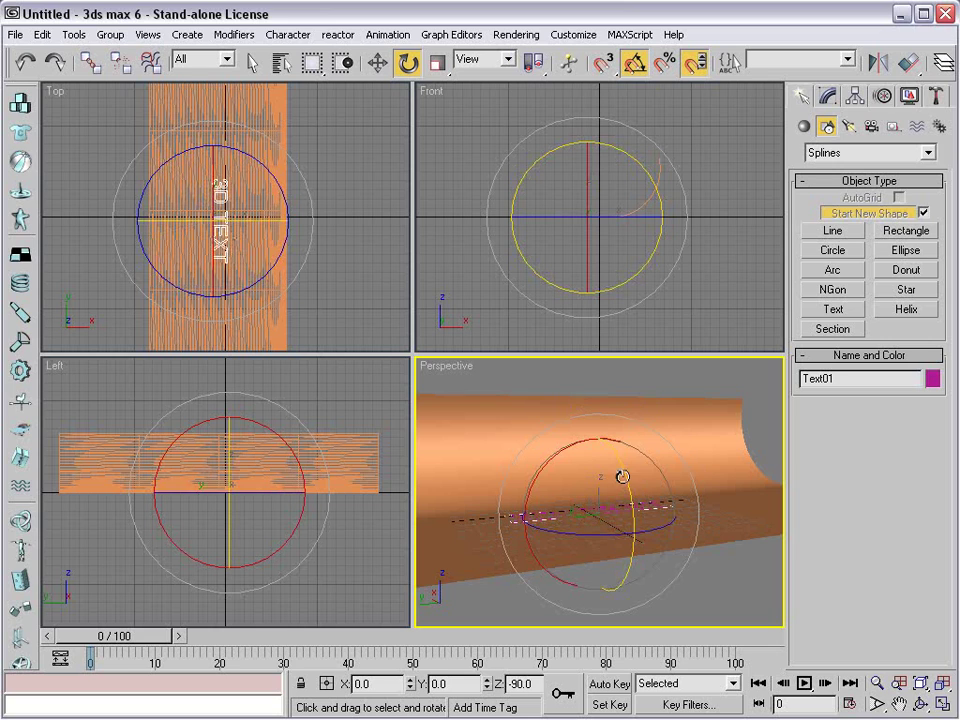
pyautogui.moveTo(618, 455); pyautogui.dragTo(621, 561)
pyautogui.rightClick(705, 586)
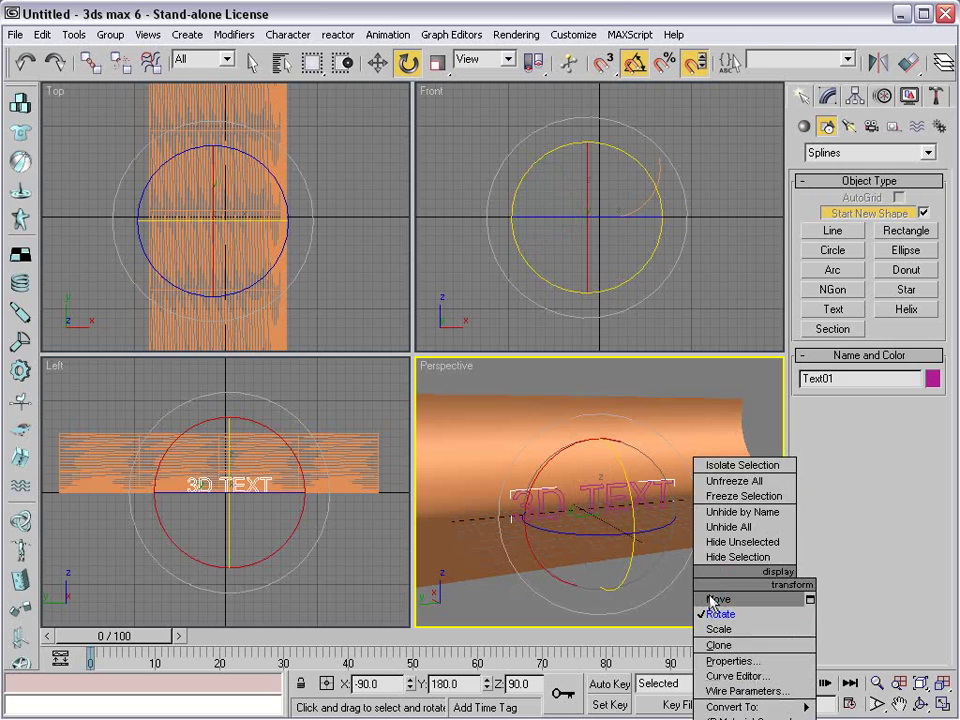
pyautogui.click(714, 600)
pyautogui.click(752, 612)
# Set the 3D TEXT spline's font to Arial Black and its size to 26.
pyautogui.click(601, 493)
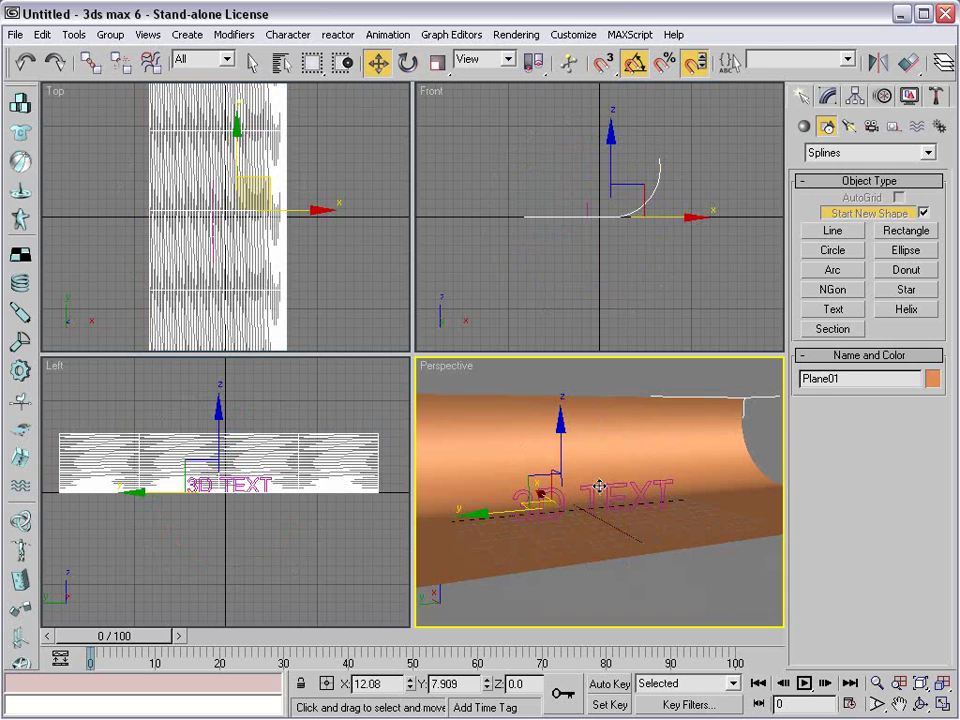
pyautogui.click(598, 487)
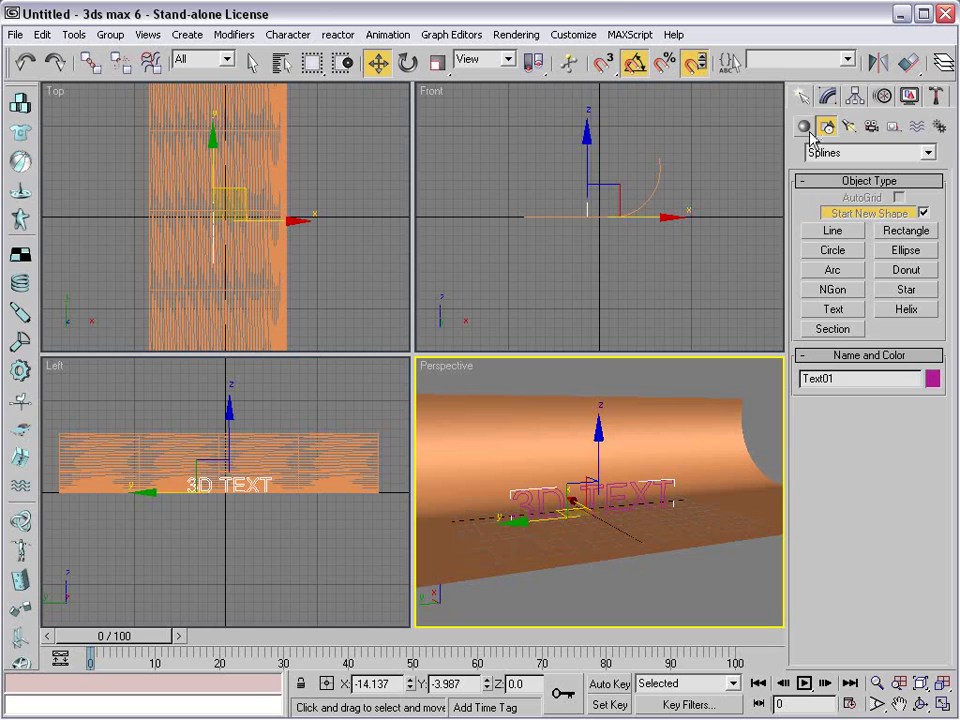
pyautogui.click(828, 95)
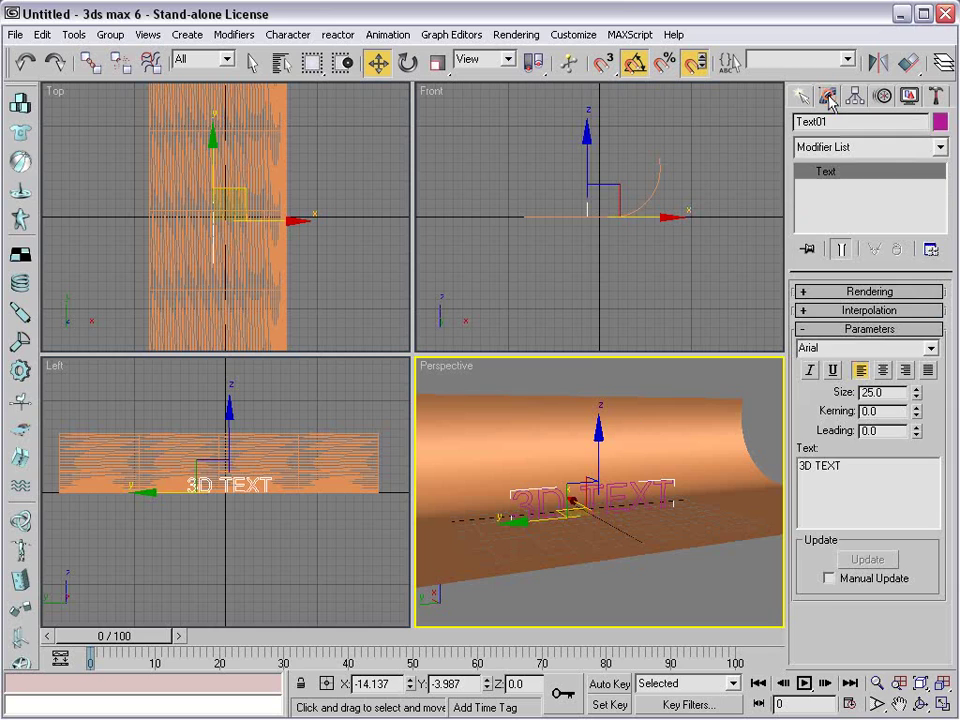
pyautogui.click(931, 348)
pyautogui.click(840, 377)
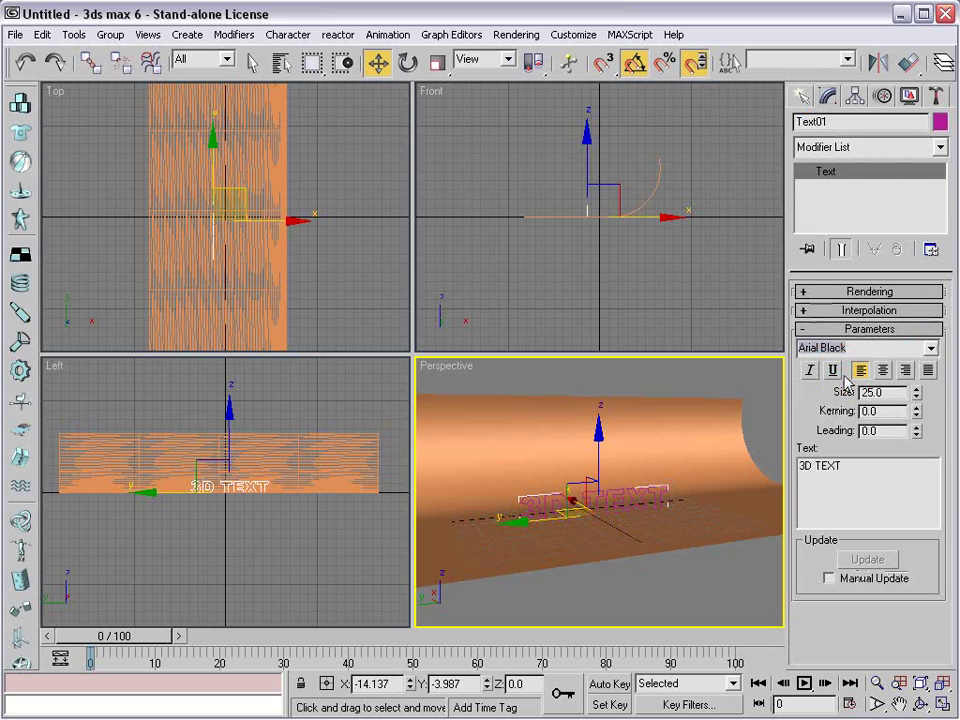
pyautogui.click(916, 389)
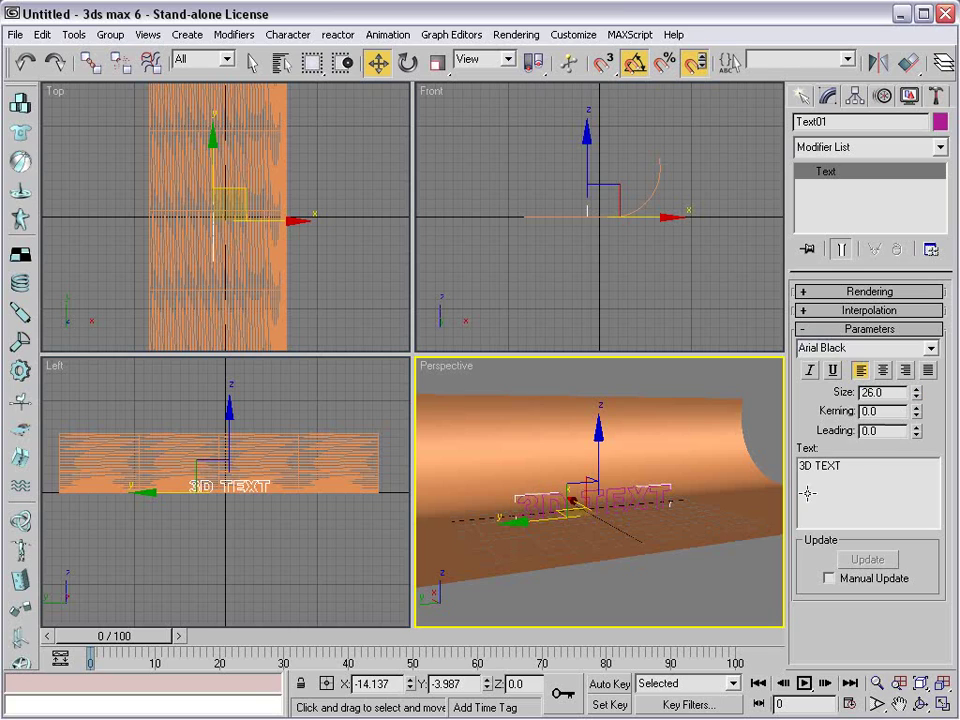
pyautogui.click(679, 594)
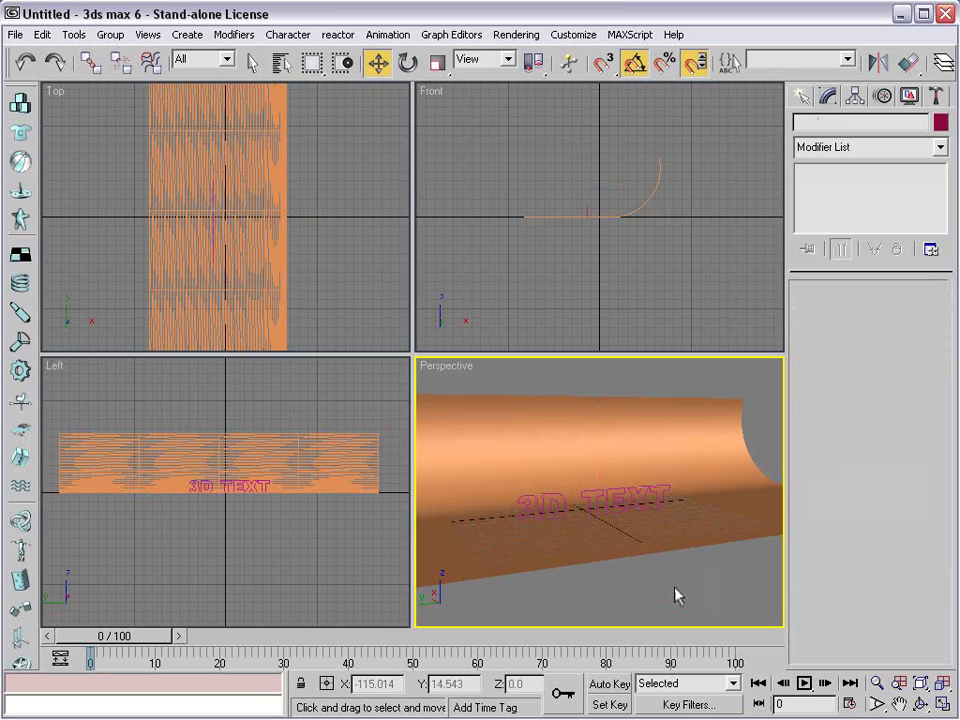
# Hide the curved backdrop plane so only the text spline is shown.
pyautogui.scroll(2, 557, 516)
pyautogui.click(546, 502)
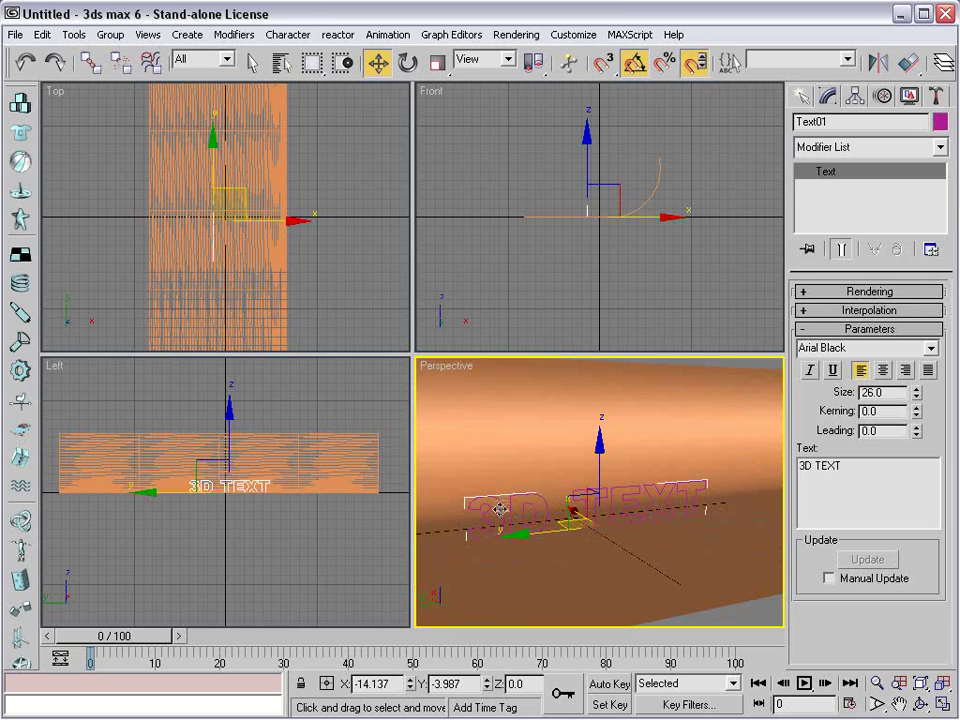
pyautogui.click(750, 604)
pyautogui.click(519, 388)
pyautogui.rightClick(504, 388)
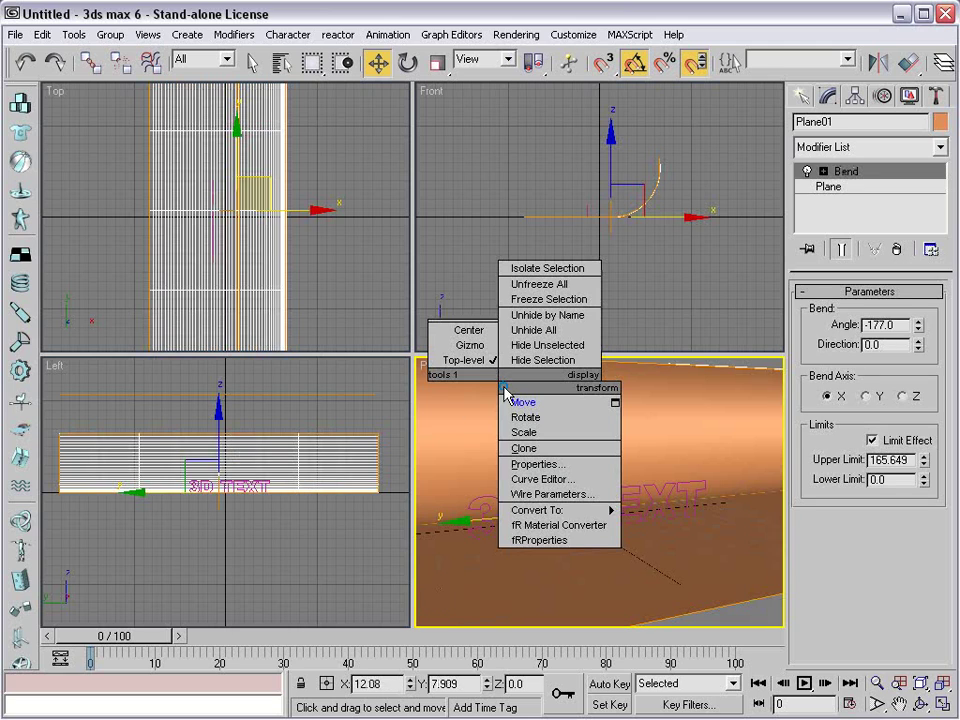
pyautogui.click(540, 360)
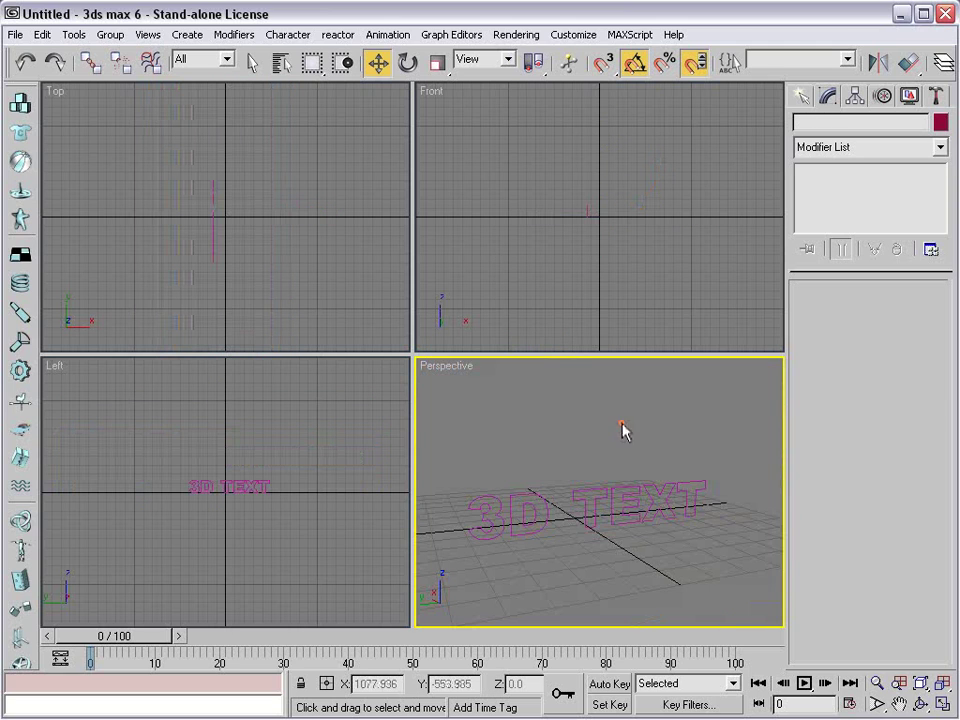
# Add a Bevel modifier to the 3D TEXT spline.
pyautogui.click(621, 488)
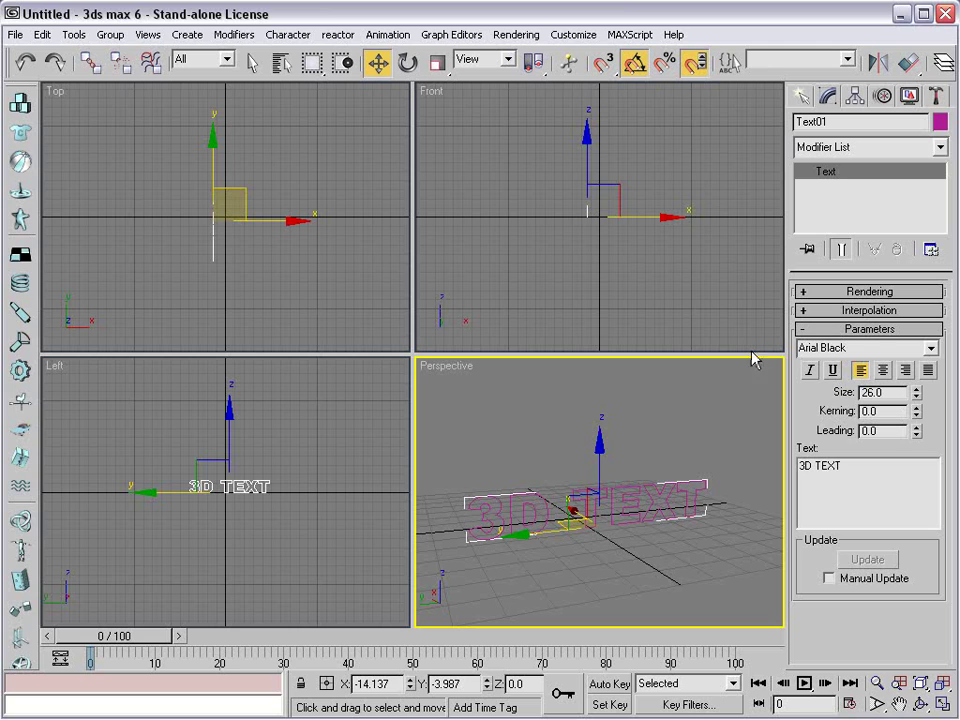
pyautogui.click(845, 147)
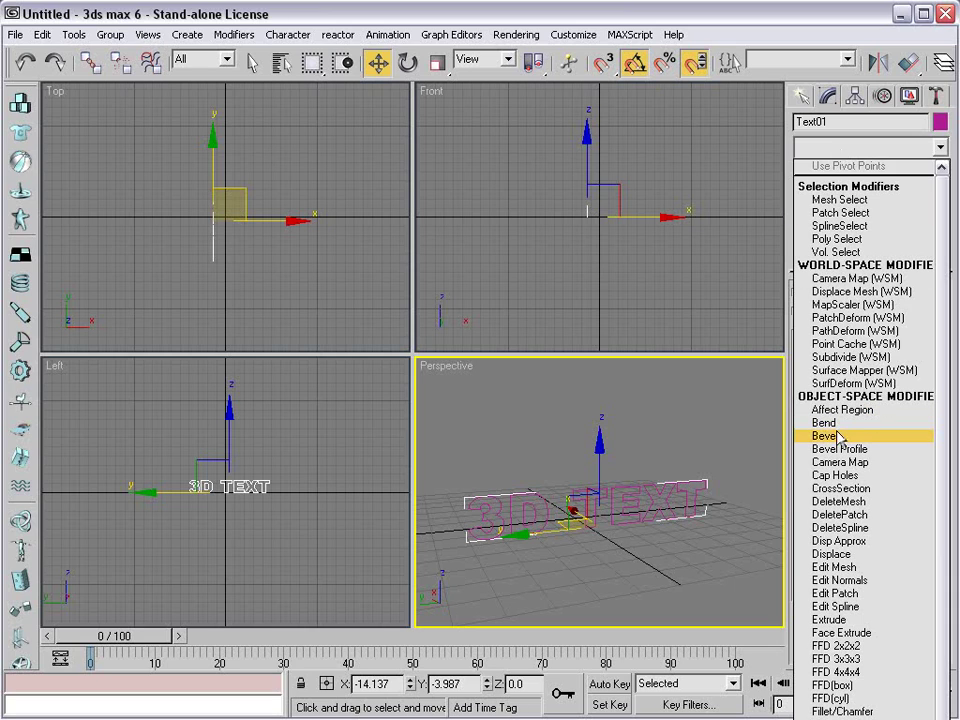
pyautogui.click(826, 436)
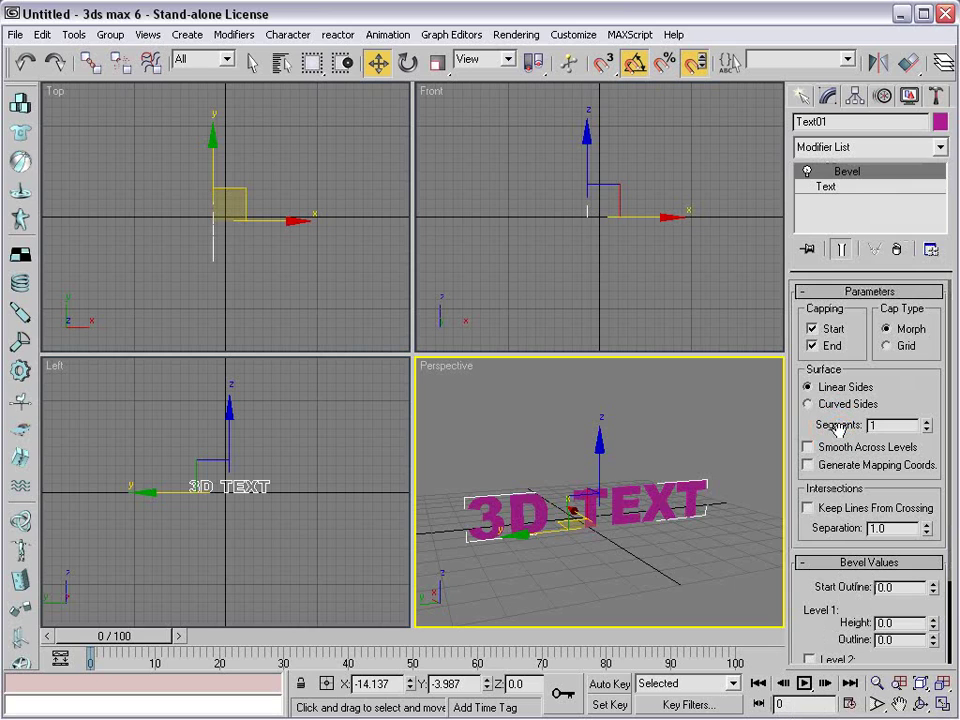
pyautogui.scroll(-1, 527, 556)
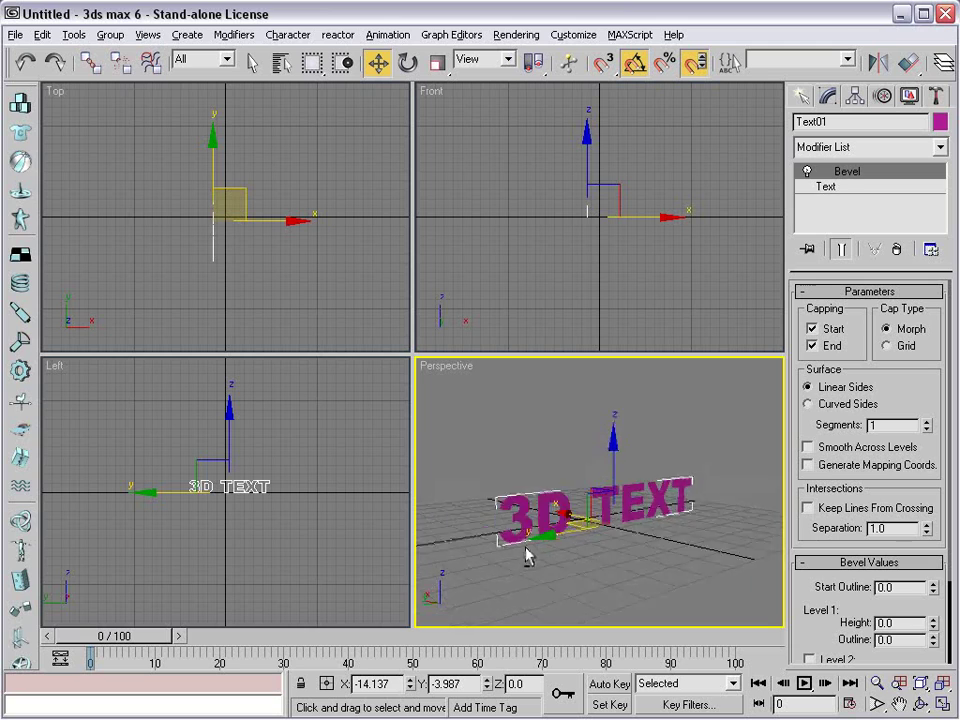
pyautogui.moveTo(527, 556)
pyautogui.keyDown('alt'); pyautogui.mouseDown(button='middle')
pyautogui.moveTo(589, 540)
pyautogui.moveTo(529, 553)
pyautogui.mouseUp(button='middle'); pyautogui.keyUp('alt')
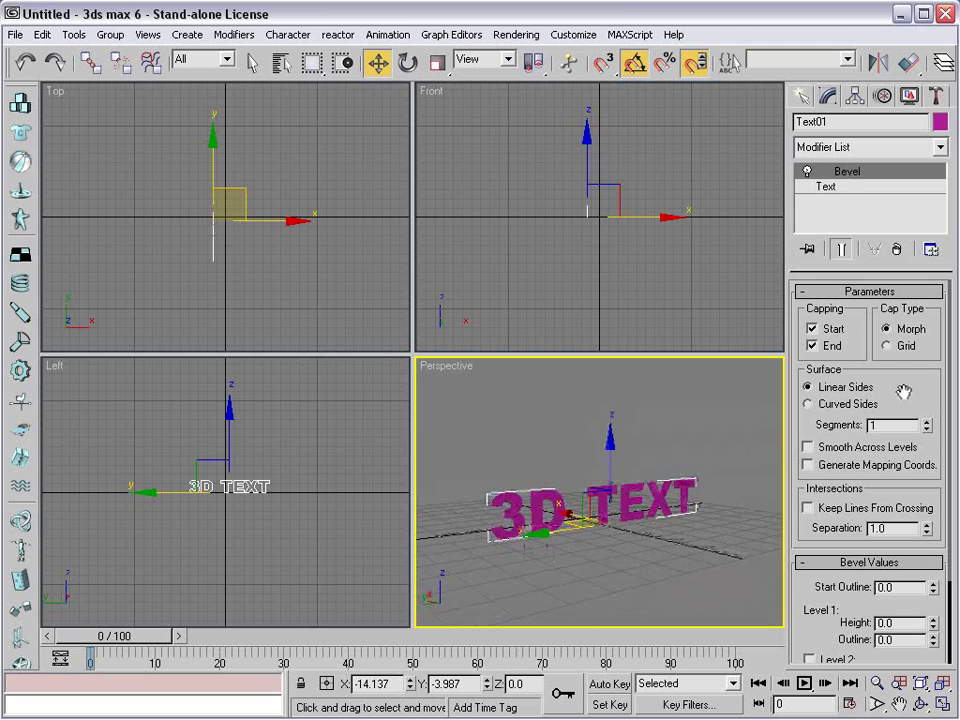
pyautogui.moveTo(903, 391); pyautogui.dragTo(903, 450)
pyautogui.moveTo(821, 587); pyautogui.dragTo(813, 459)
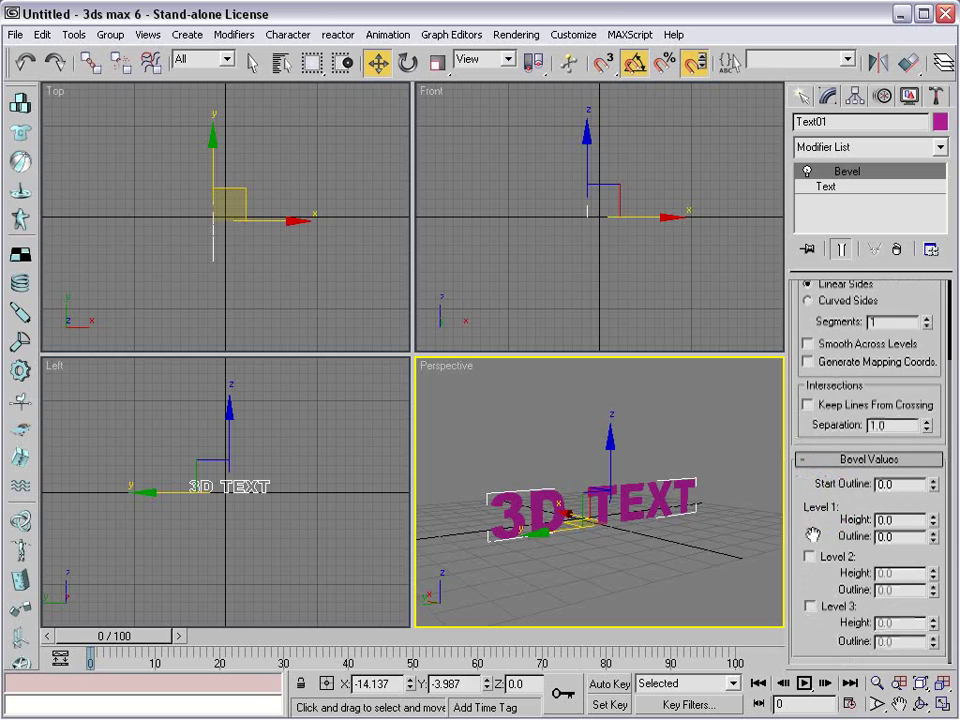
# Set the Bevel's Level 1 height to 6.0 to give the 3D TEXT depth.
pyautogui.moveTo(933, 521); pyautogui.dragTo(935, 511)
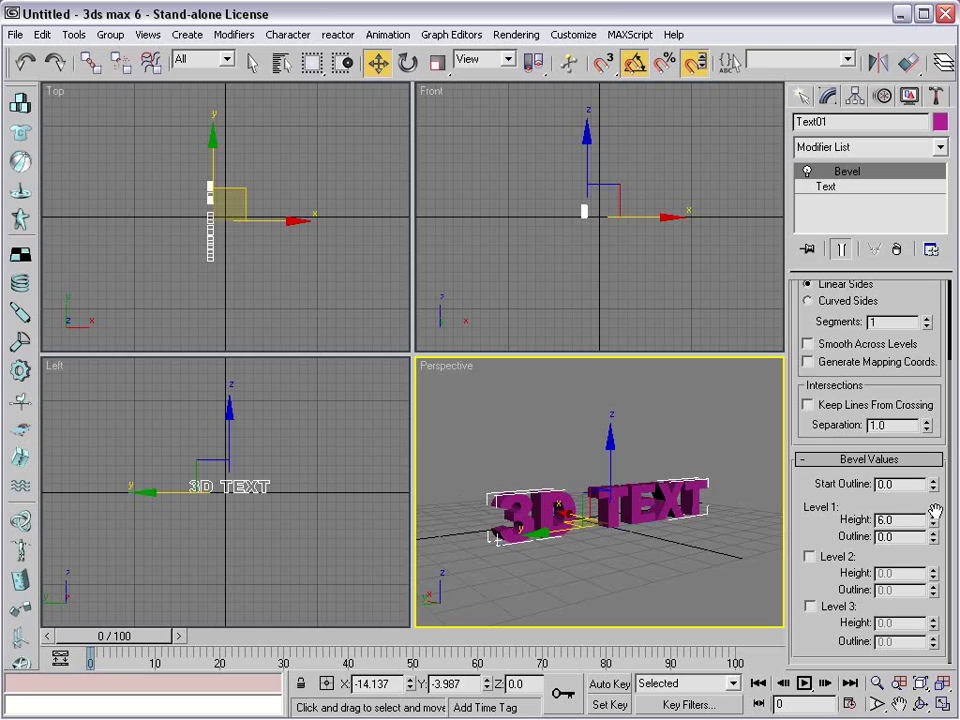
pyautogui.scroll(4, 579, 528)
pyautogui.keyDown('alt'); pyautogui.moveTo(521, 542); pyautogui.dragTo(619, 512, button='middle'); pyautogui.keyUp('alt')
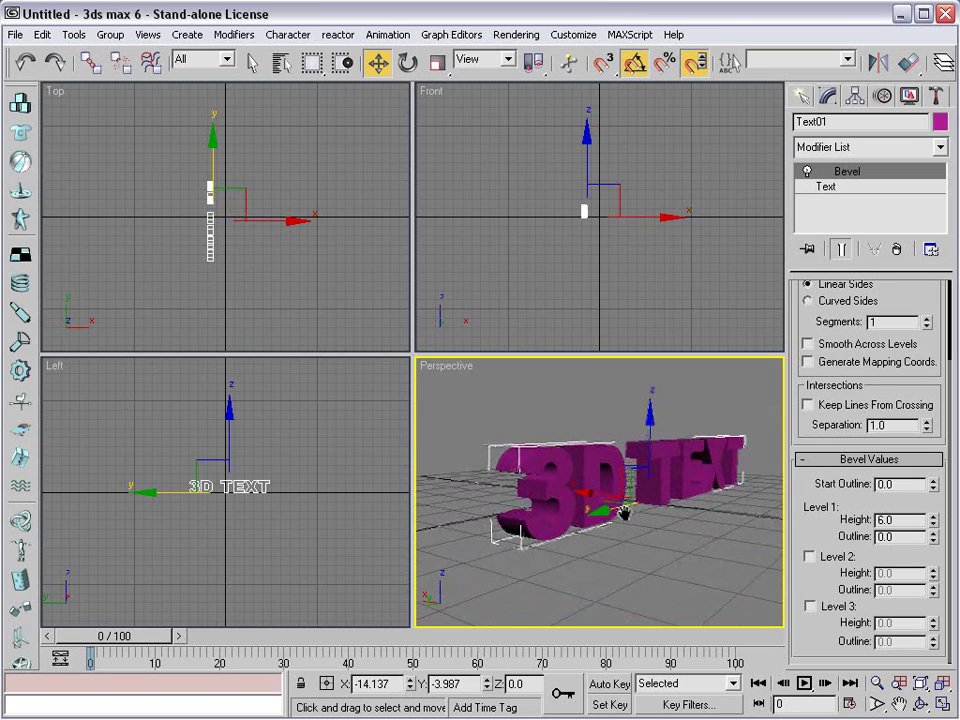
# Enable bevel Level 2 with a height of 1.0 and an outline of -0.5 to chamfer the letter fronts.
pyautogui.click(810, 557)
pyautogui.click(933, 571)
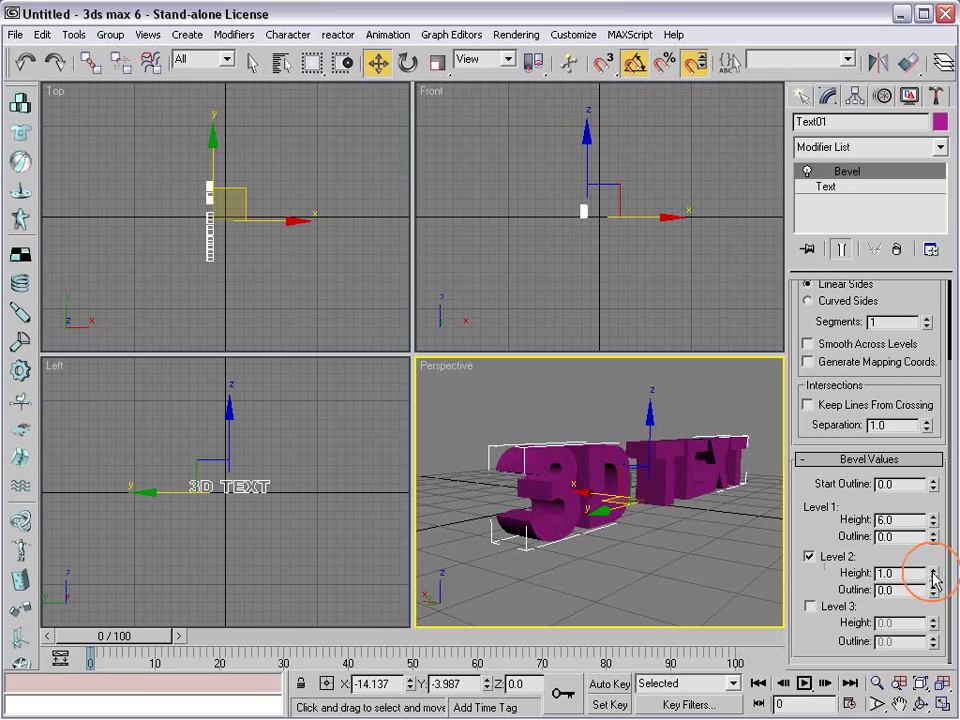
pyautogui.click(933, 593)
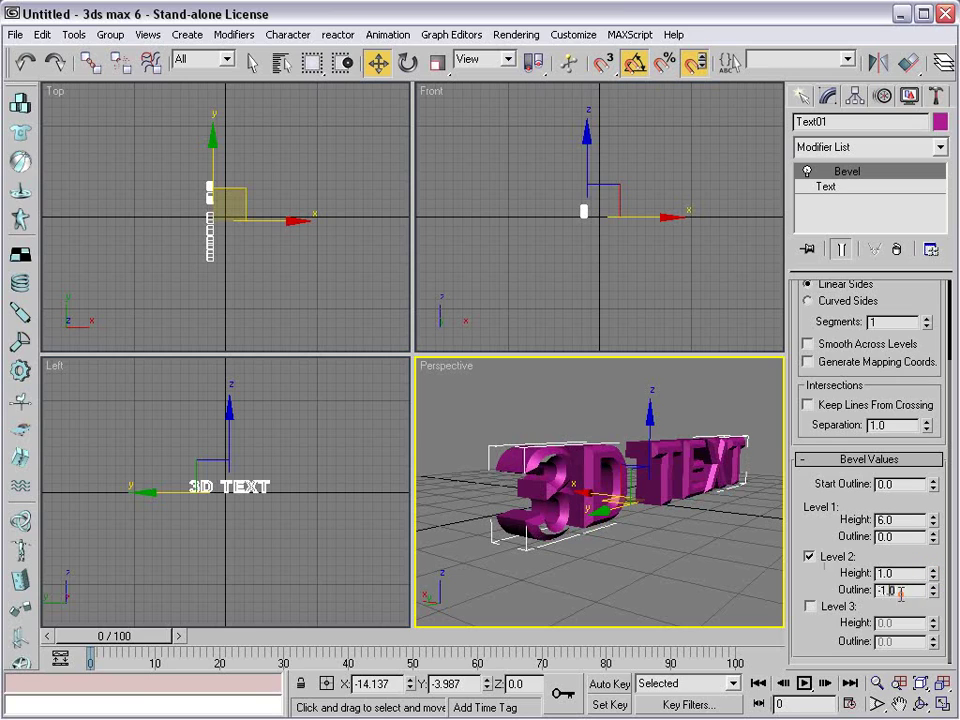
pyautogui.moveTo(901, 594); pyautogui.dragTo(792, 604)
pyautogui.write('-0.5')
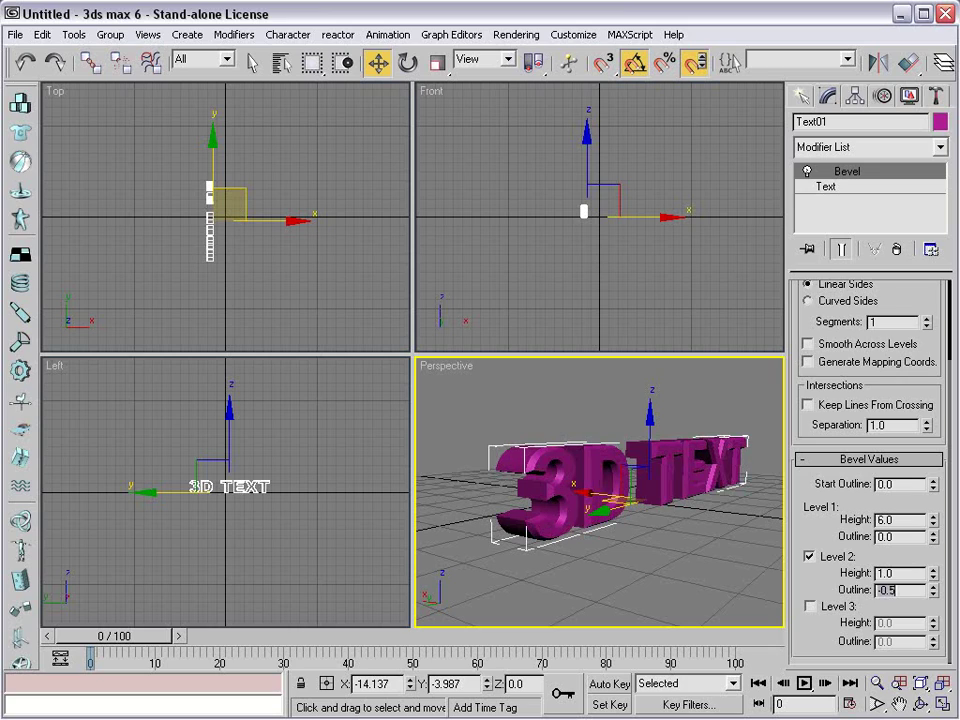
pyautogui.moveTo(617, 529)
pyautogui.keyDown('alt'); pyautogui.mouseDown(button='middle')
pyautogui.moveTo(654, 521)
pyautogui.moveTo(540, 521)
pyautogui.moveTo(729, 514)
pyautogui.moveTo(615, 520)
pyautogui.mouseUp(button='middle'); pyautogui.keyUp('alt')
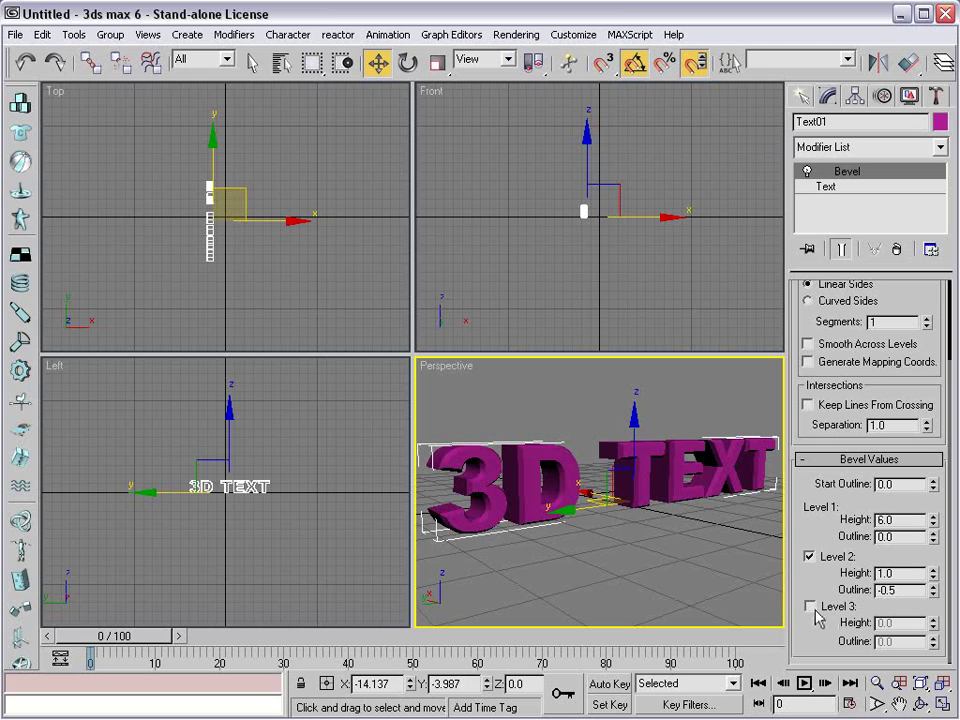
# Enable bevel Level 3 with its height at 0.0, check the lettering from several angles and deselect it.
pyautogui.click(813, 607)
pyautogui.moveTo(933, 626); pyautogui.dragTo(933, 623)
pyautogui.keyDown('alt'); pyautogui.moveTo(640, 570); pyautogui.dragTo(578, 503, button='middle'); pyautogui.keyUp('alt')
pyautogui.click(718, 553)
pyautogui.keyDown('alt'); pyautogui.moveTo(718, 553); pyautogui.dragTo(600, 533, button='middle'); pyautogui.keyUp('alt')
pyautogui.click(643, 497)
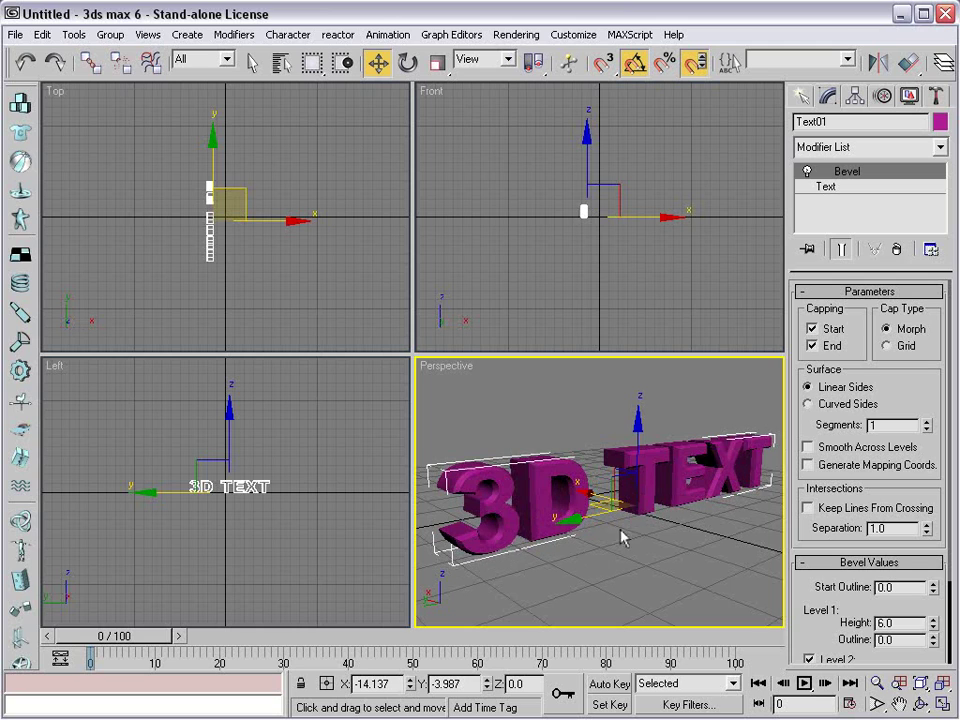
pyautogui.keyDown('alt'); pyautogui.moveTo(621, 536); pyautogui.dragTo(648, 543, button='middle'); pyautogui.keyUp('alt')
pyautogui.click(648, 543)
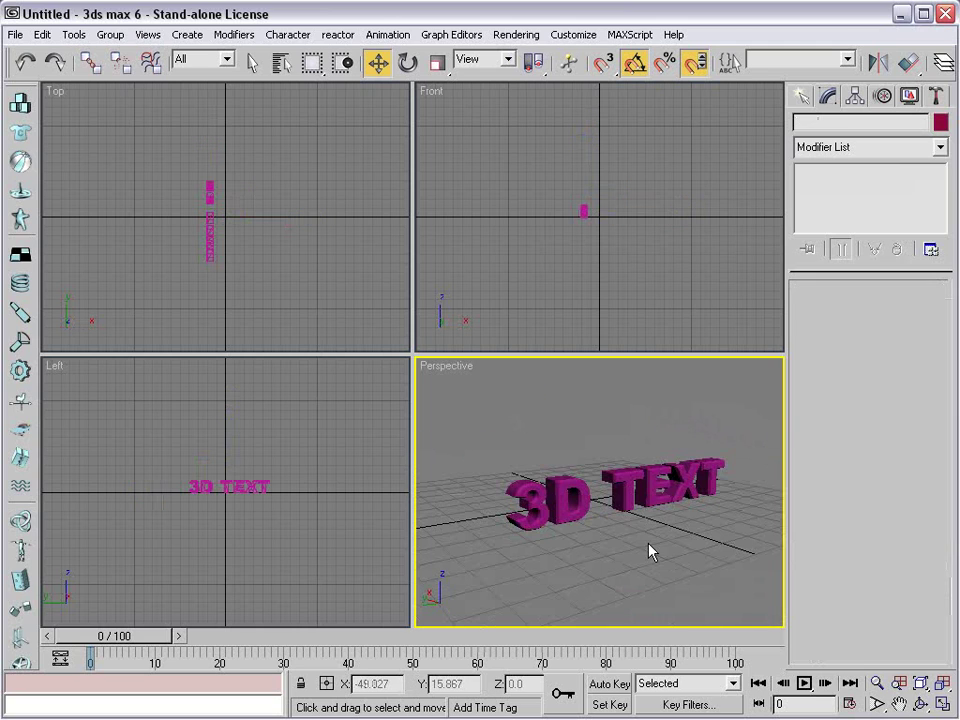
# Clone the beveled text as an independent copy and place it along X directly behind the original, at X about -10.7.
pyautogui.click(621, 484)
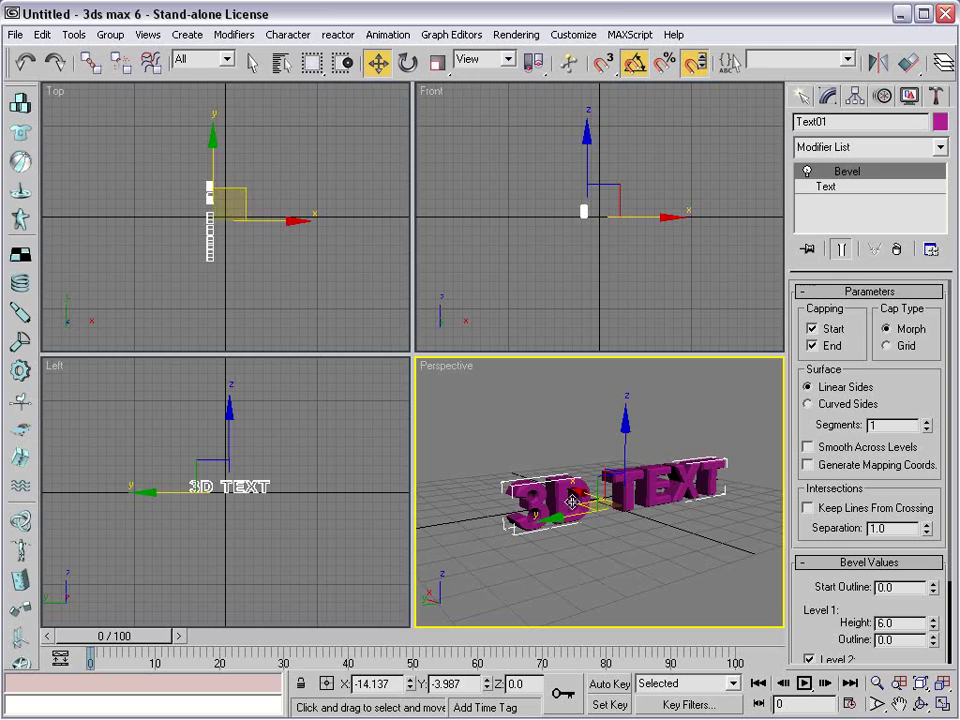
pyautogui.keyDown('shift'); pyautogui.moveTo(589, 496); pyautogui.dragTo(545, 492); pyautogui.keyUp('shift')
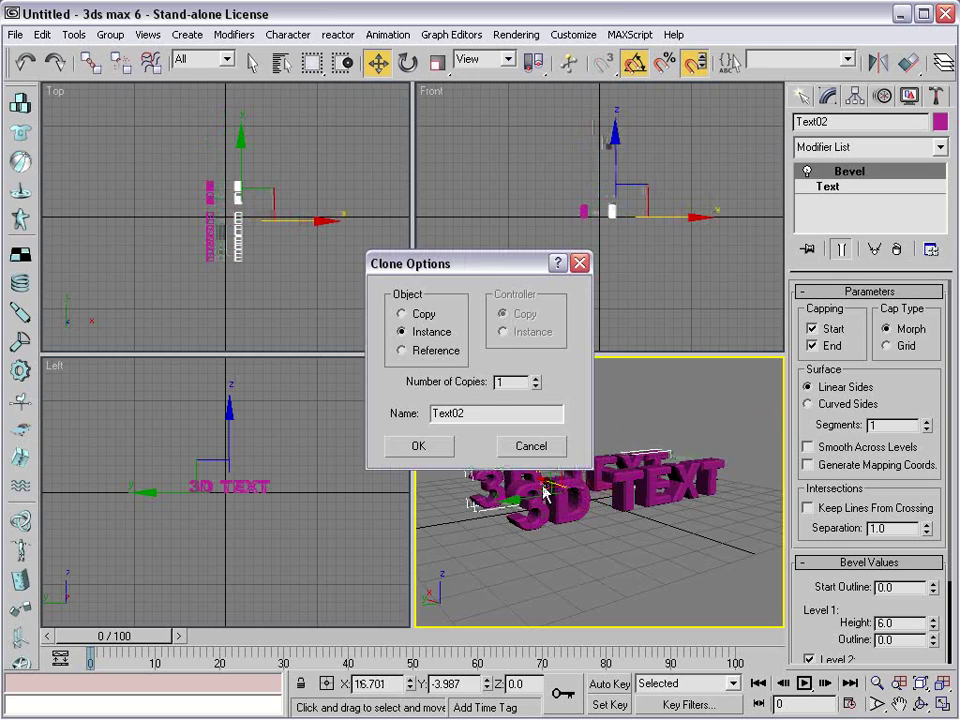
pyautogui.click(409, 316)
pyautogui.click(429, 448)
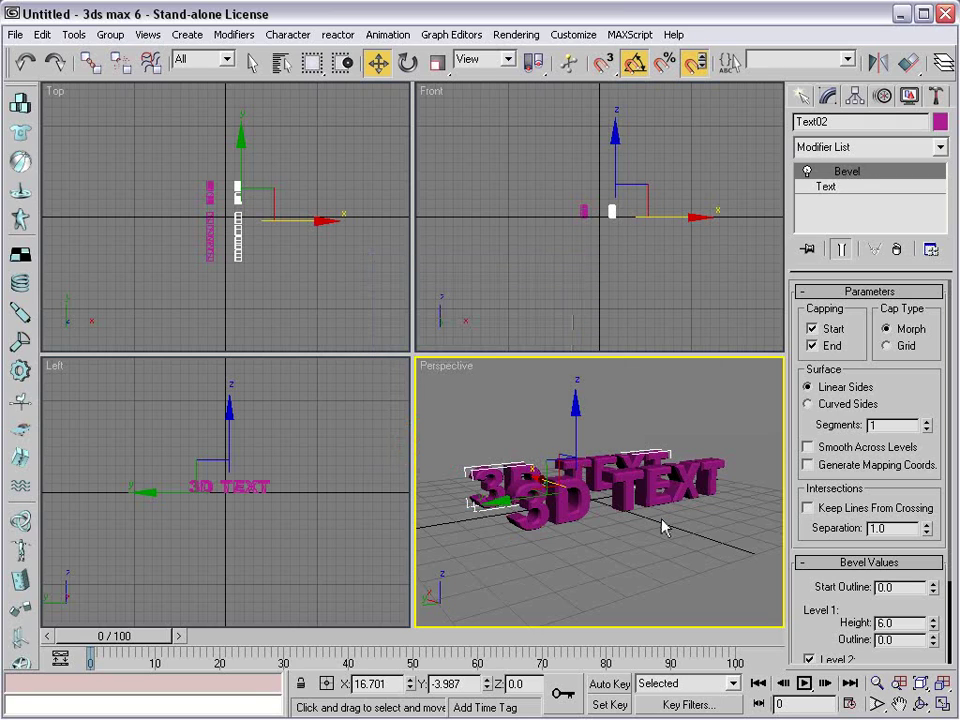
pyautogui.keyDown('alt'); pyautogui.moveTo(722, 491); pyautogui.dragTo(536, 530, button='middle'); pyautogui.keyUp('alt')
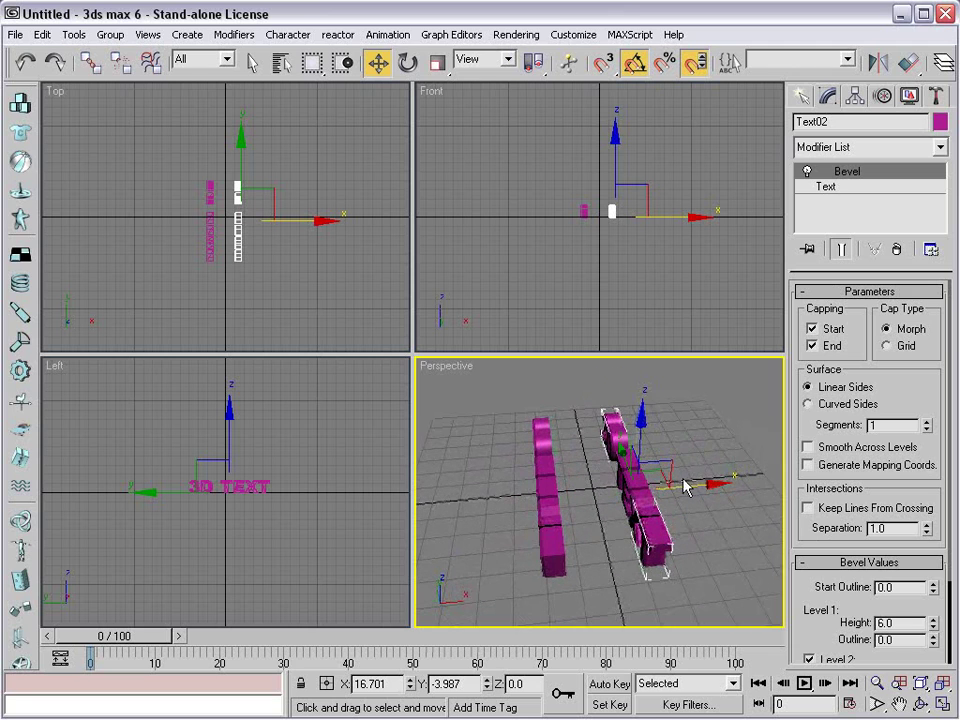
pyautogui.moveTo(697, 484); pyautogui.dragTo(612, 490)
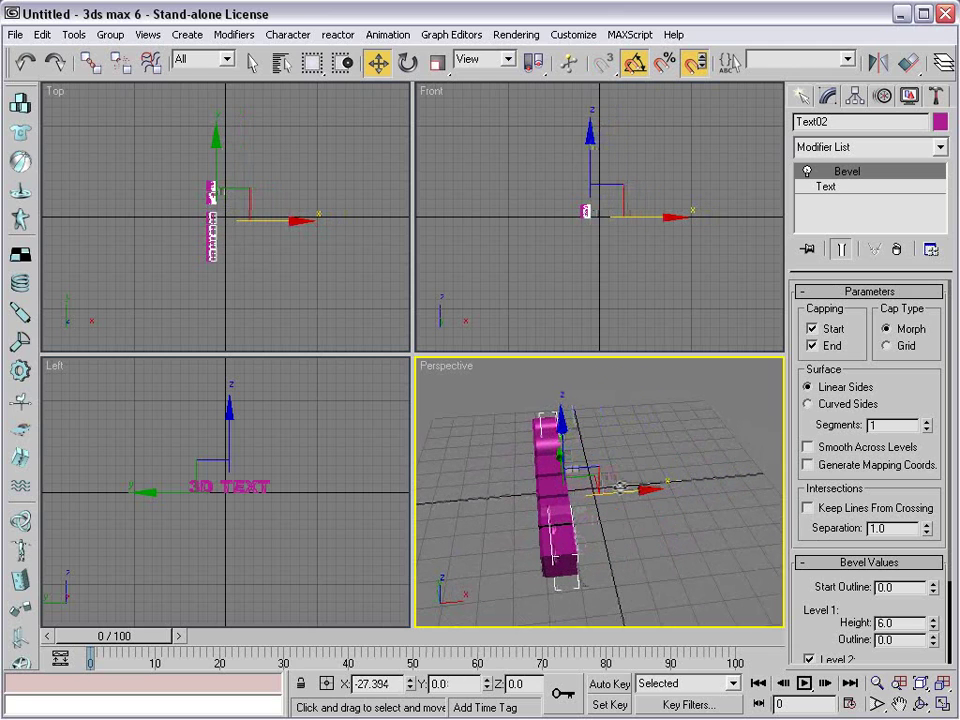
pyautogui.keyDown('alt'); pyautogui.moveTo(534, 544); pyautogui.dragTo(600, 540, button='middle'); pyautogui.keyUp('alt')
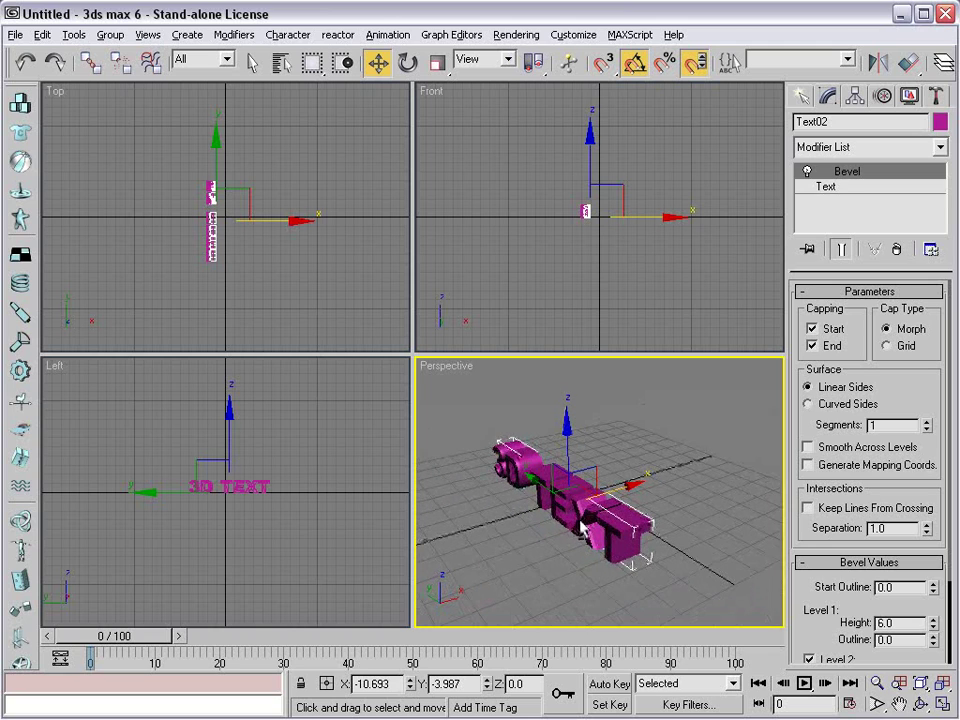
# Disable bevel Levels 3 and 2 on the copied text.
pyautogui.moveTo(836, 538); pyautogui.dragTo(825, 435)
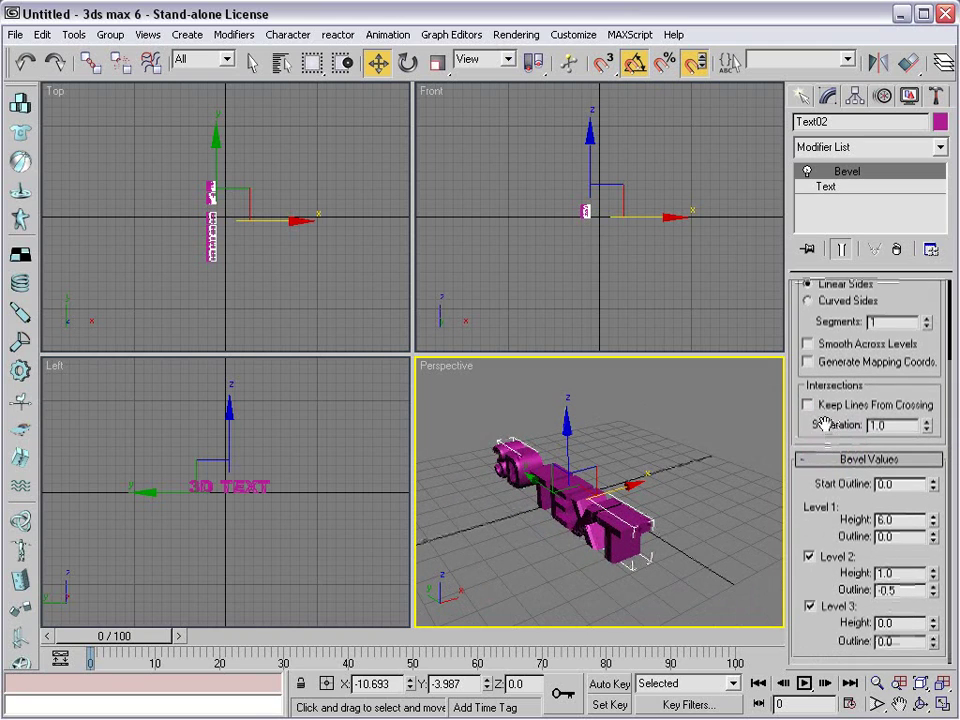
pyautogui.click(810, 606)
pyautogui.click(810, 557)
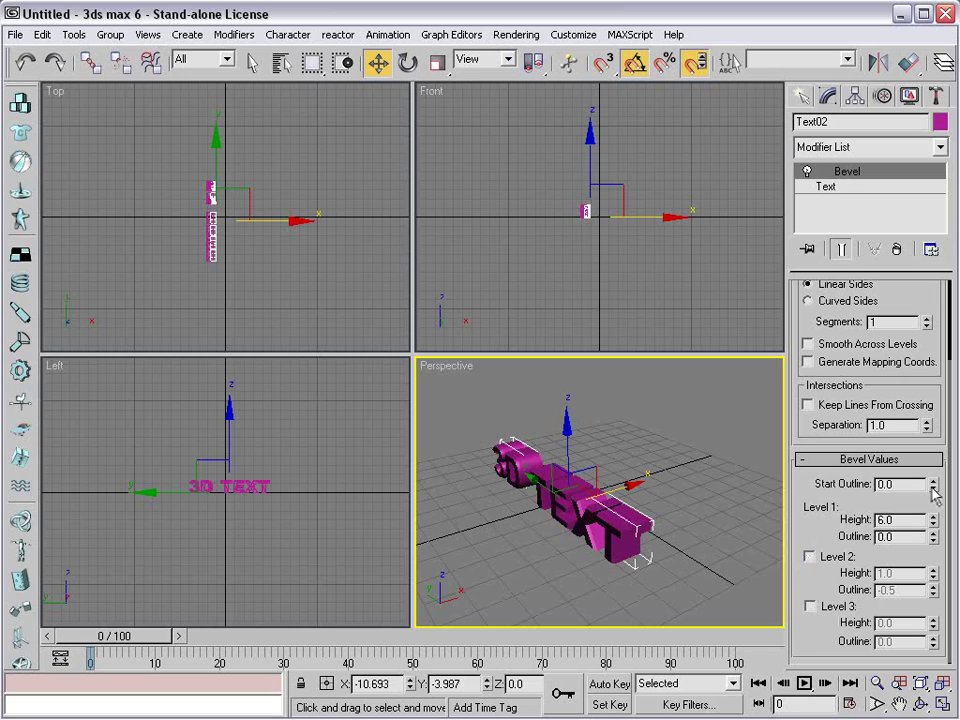
# Set the copied text's bevel Start Outline to 1.0 and inspect the enlarged letters up close.
pyautogui.moveTo(934, 490); pyautogui.dragTo(932, 484)
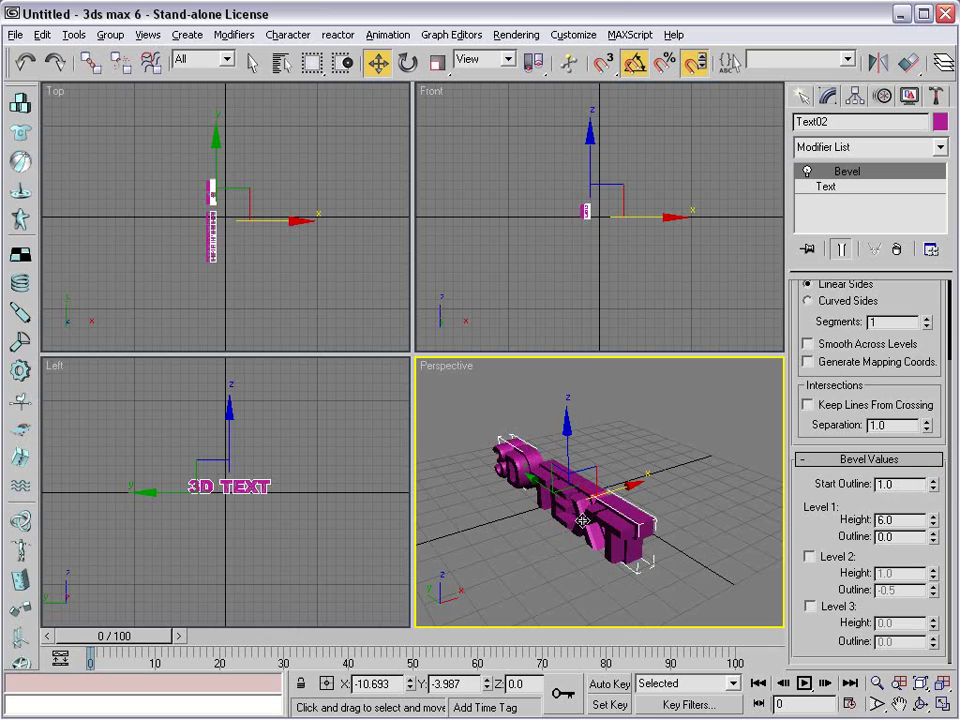
pyautogui.moveTo(583, 520)
pyautogui.keyDown('alt'); pyautogui.mouseDown(button='middle')
pyautogui.moveTo(553, 486)
pyautogui.moveTo(529, 492)
pyautogui.moveTo(577, 500)
pyautogui.mouseUp(button='middle'); pyautogui.keyUp('alt')
pyautogui.scroll(3, 528, 494)
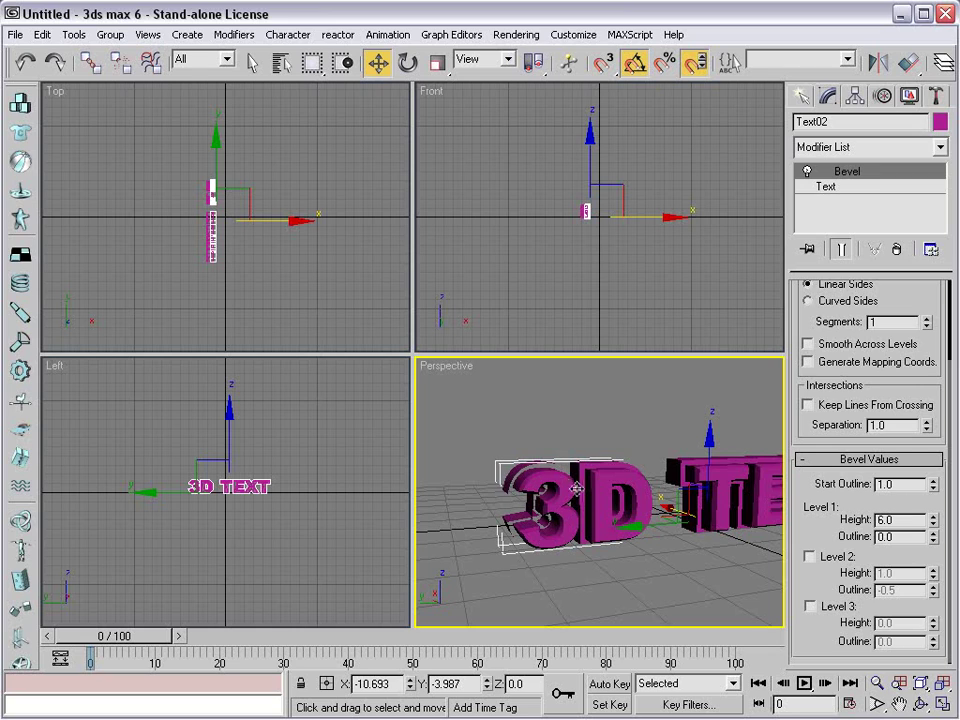
pyautogui.scroll(2, 533, 502)
pyautogui.scroll(-1, 585, 461)
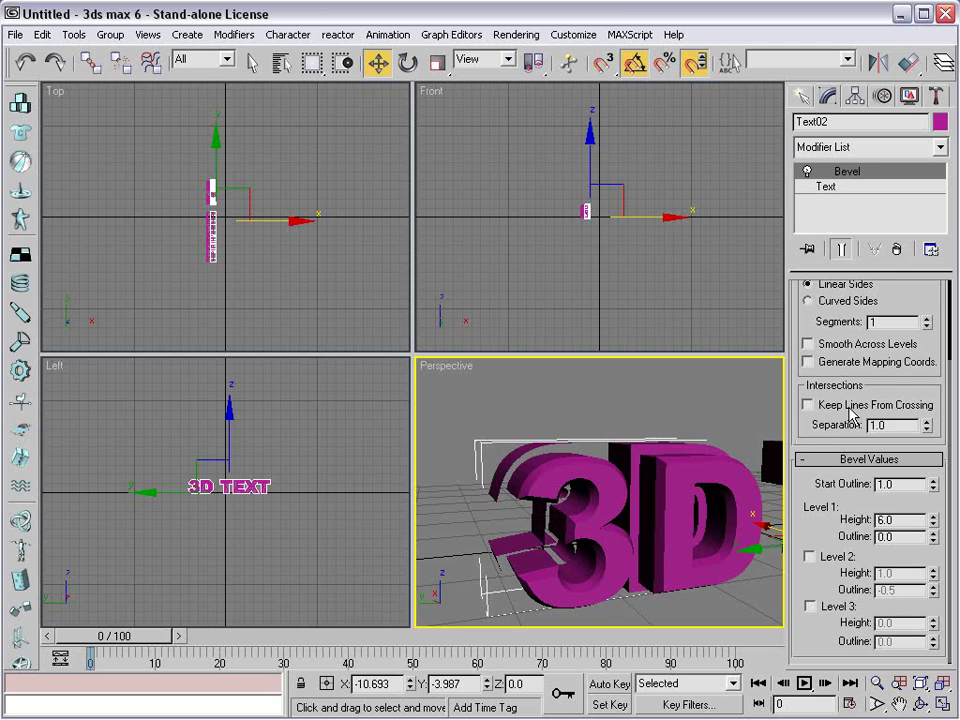
# Turn on Keep Lines From Crossing for the copied text's bevel and check the letters from the front.
pyautogui.click(808, 405)
pyautogui.moveTo(636, 519)
pyautogui.keyDown('alt'); pyautogui.mouseDown(button='middle')
pyautogui.moveTo(647, 544)
pyautogui.moveTo(634, 542)
pyautogui.mouseUp(button='middle'); pyautogui.keyUp('alt')
pyautogui.scroll(-2, 645, 542)
pyautogui.moveTo(712, 528); pyautogui.dragTo(661, 525, button='middle')
pyautogui.scroll(3, 648, 519)
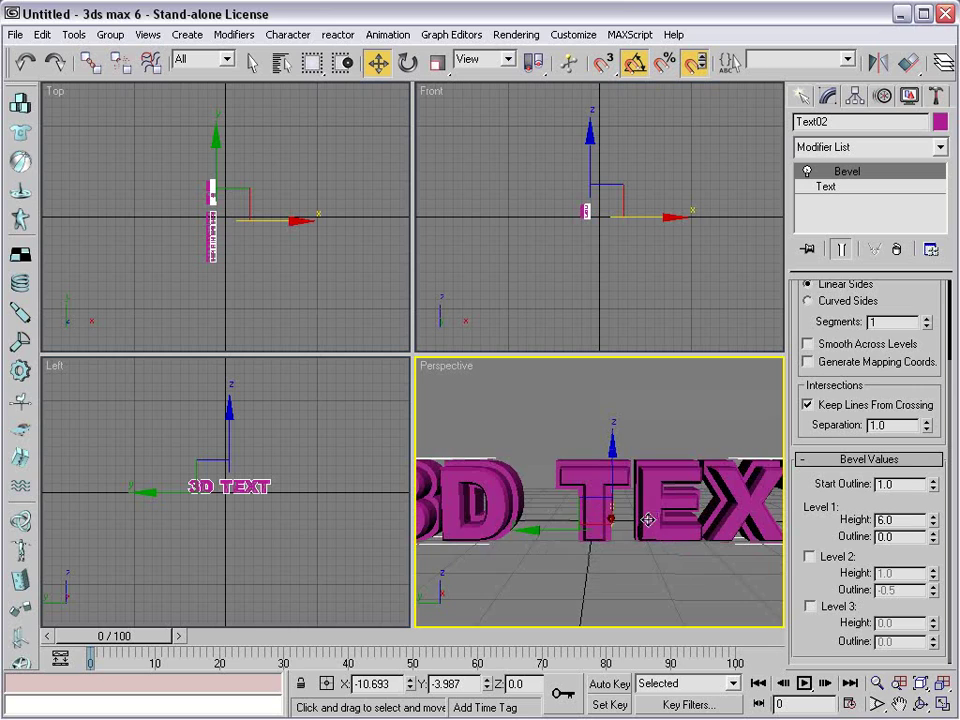
# Set the copied text's bevel Start Outline to 0.5 and deselect it to view the thinner border.
pyautogui.moveTo(908, 487); pyautogui.dragTo(710, 505)
pyautogui.write('0.5')
pyautogui.press('Return')
pyautogui.click(551, 531)
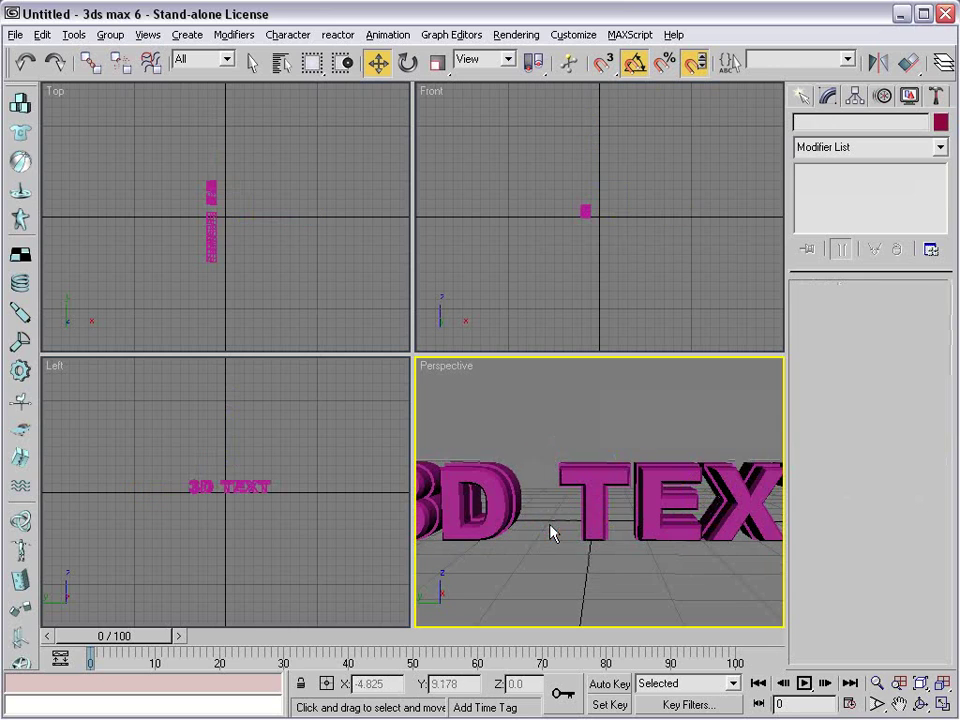
pyautogui.keyDown('alt'); pyautogui.moveTo(551, 531); pyautogui.dragTo(594, 525, button='middle'); pyautogui.keyUp('alt')
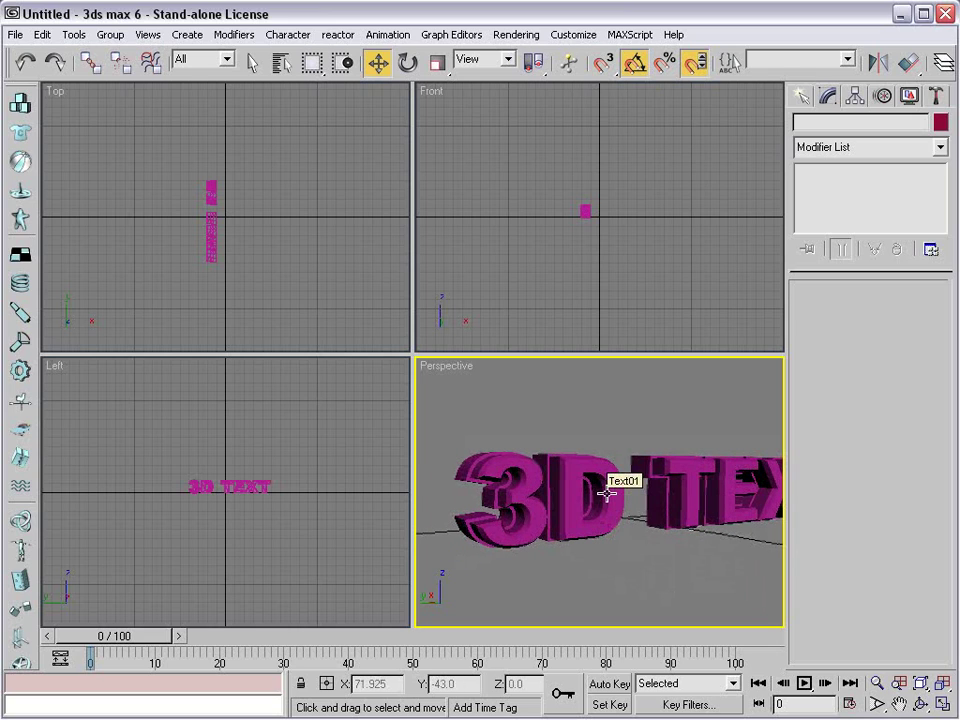
pyautogui.click(538, 401)
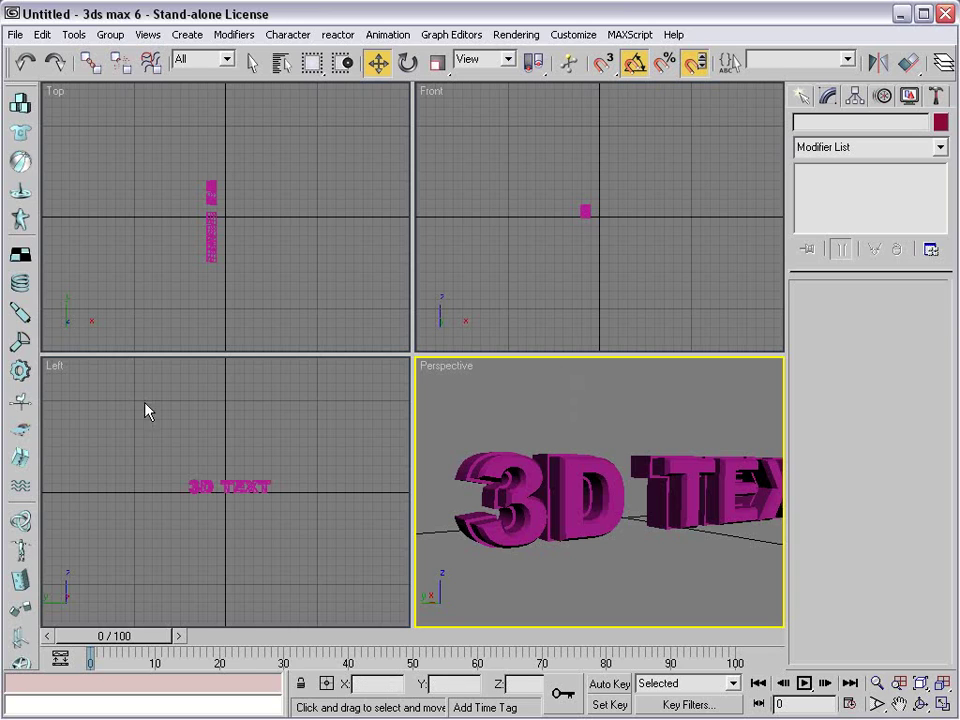
pyautogui.click(512, 410)
# Load Metal_Chrome from the material library into the first material slot and apply it to the front 3D TEXT.
pyautogui.press('m')
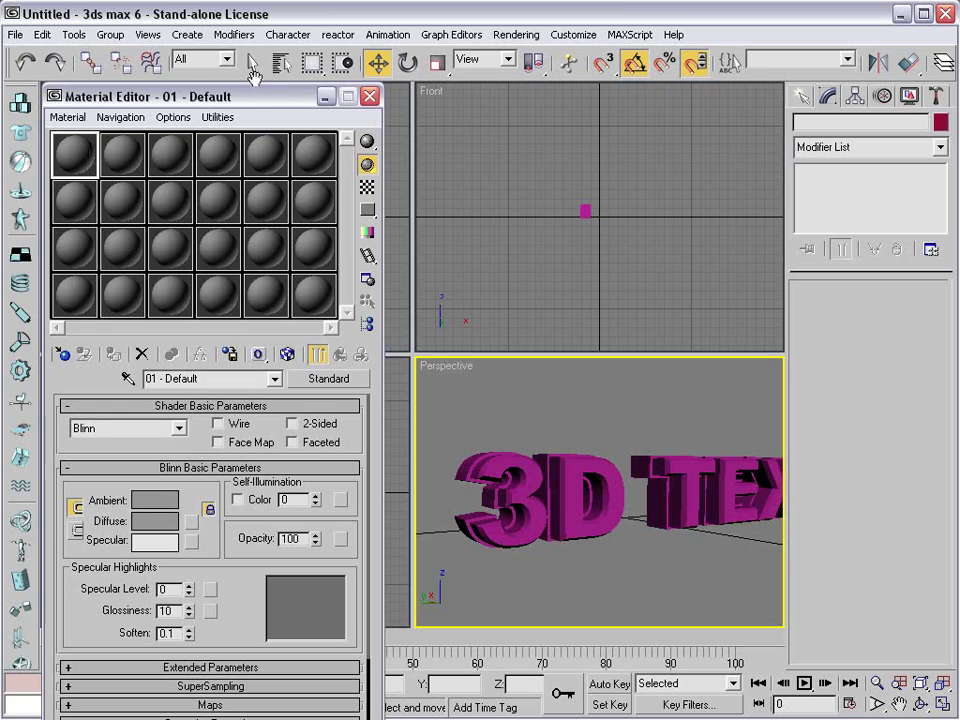
pyautogui.moveTo(255, 85)
pyautogui.mouseDown()
pyautogui.moveTo(253, 123)
pyautogui.moveTo(250, 97)
pyautogui.mouseUp()
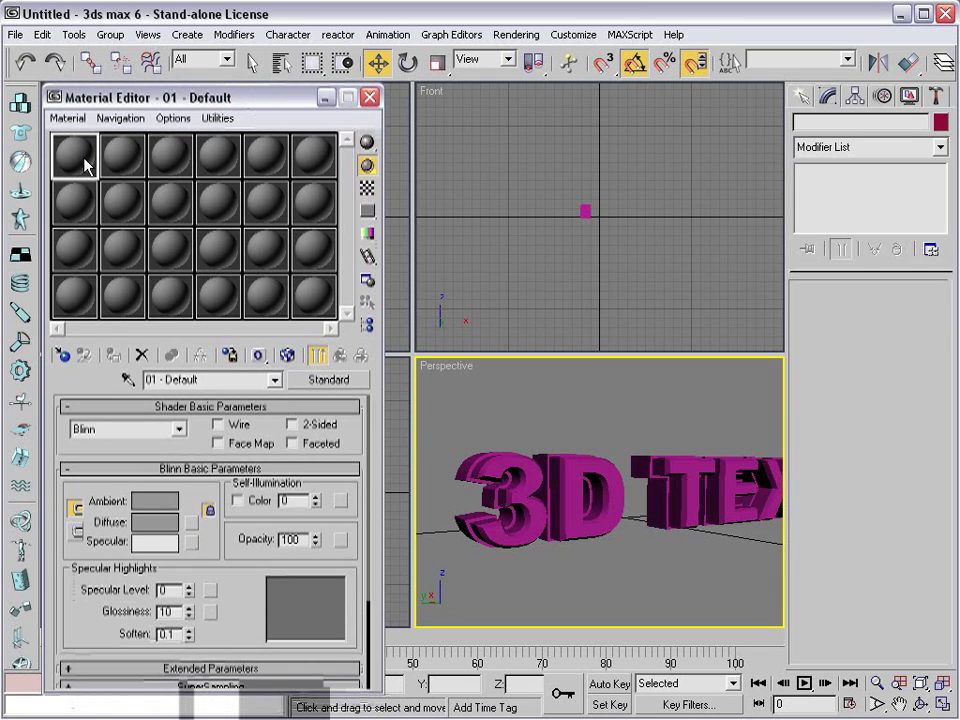
pyautogui.click(323, 380)
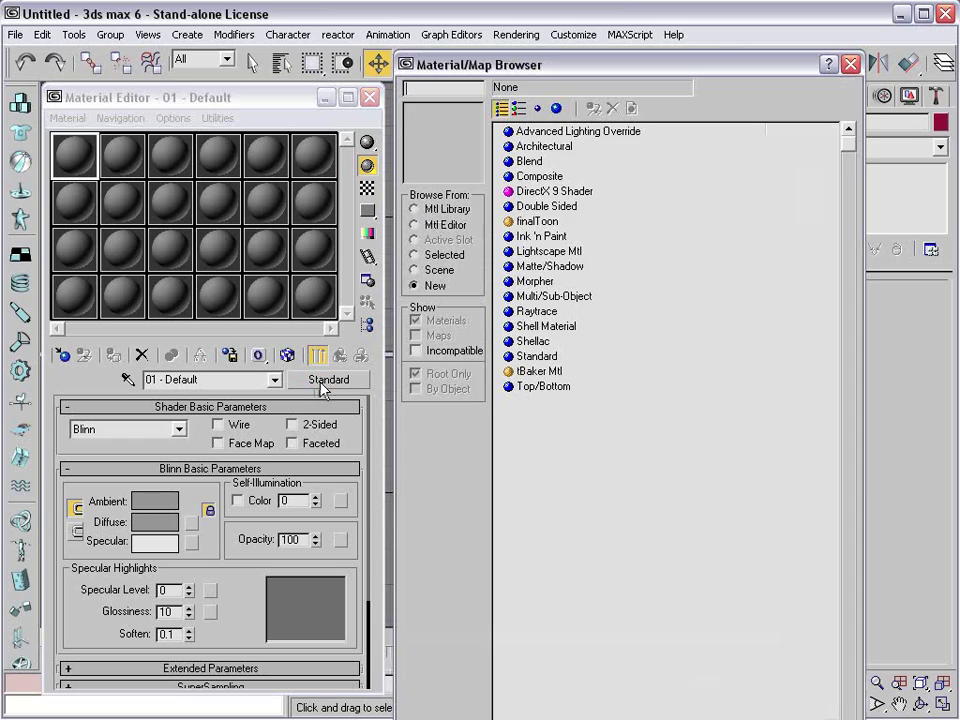
pyautogui.click(421, 209)
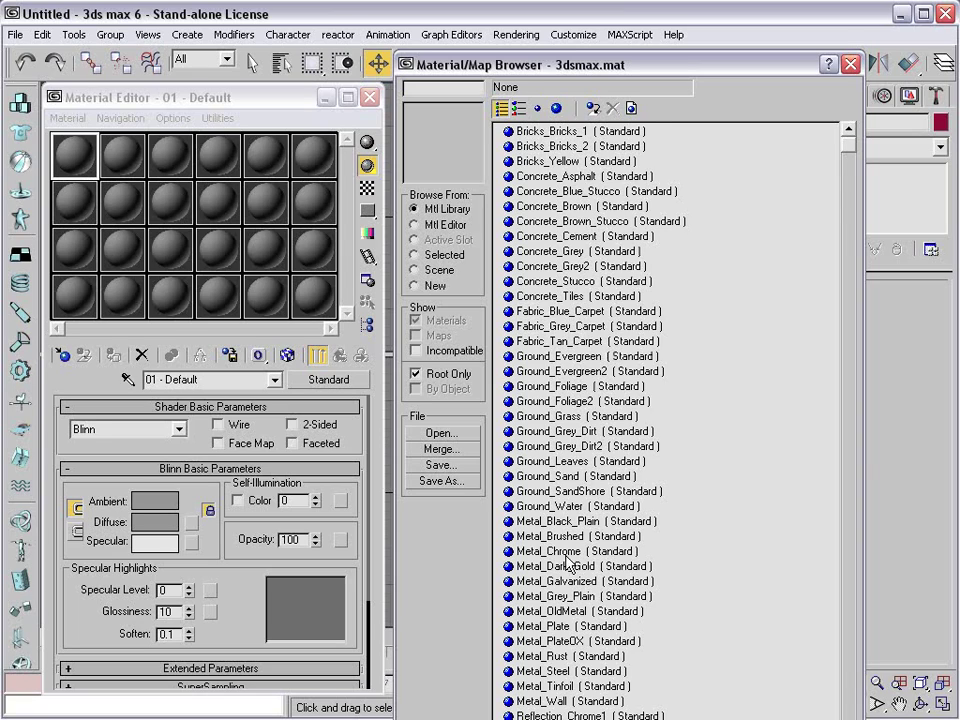
pyautogui.click(555, 551)
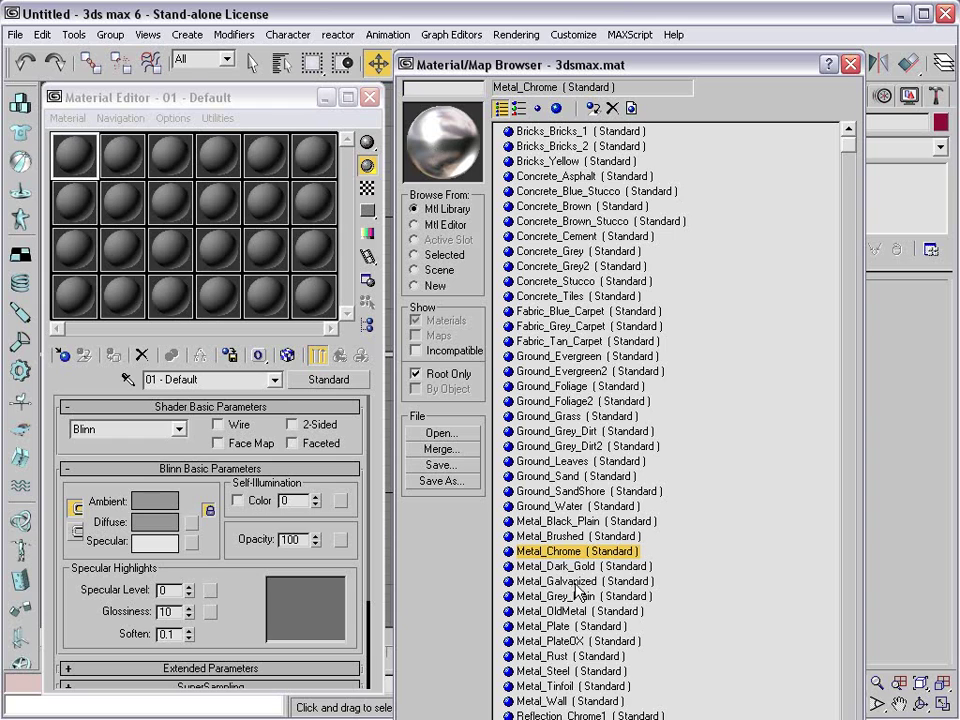
pyautogui.doubleClick(548, 553)
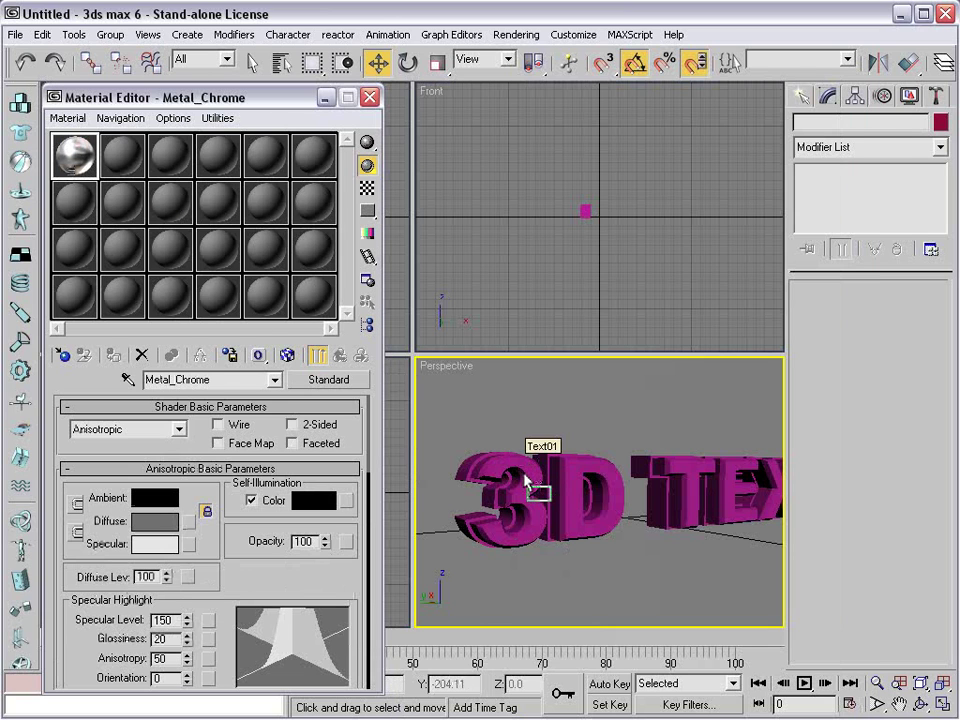
pyautogui.moveTo(530, 481); pyautogui.dragTo(527, 476)
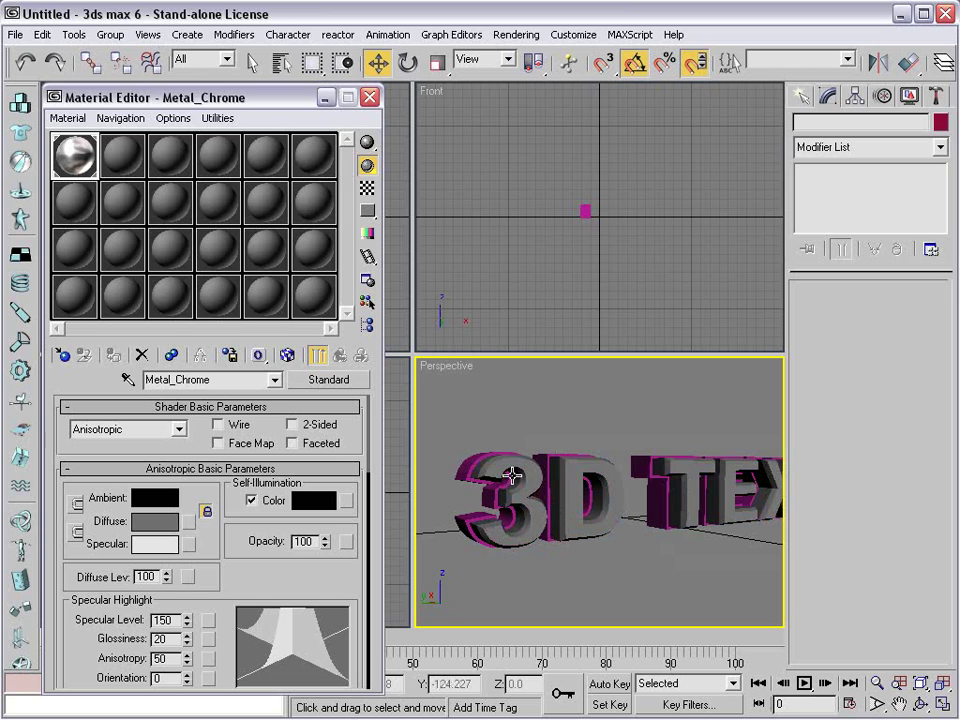
# Give the second slot's material a dark grey ambient and diffuse color of RGB 40 and a specular level of 33.
pyautogui.click(116, 157)
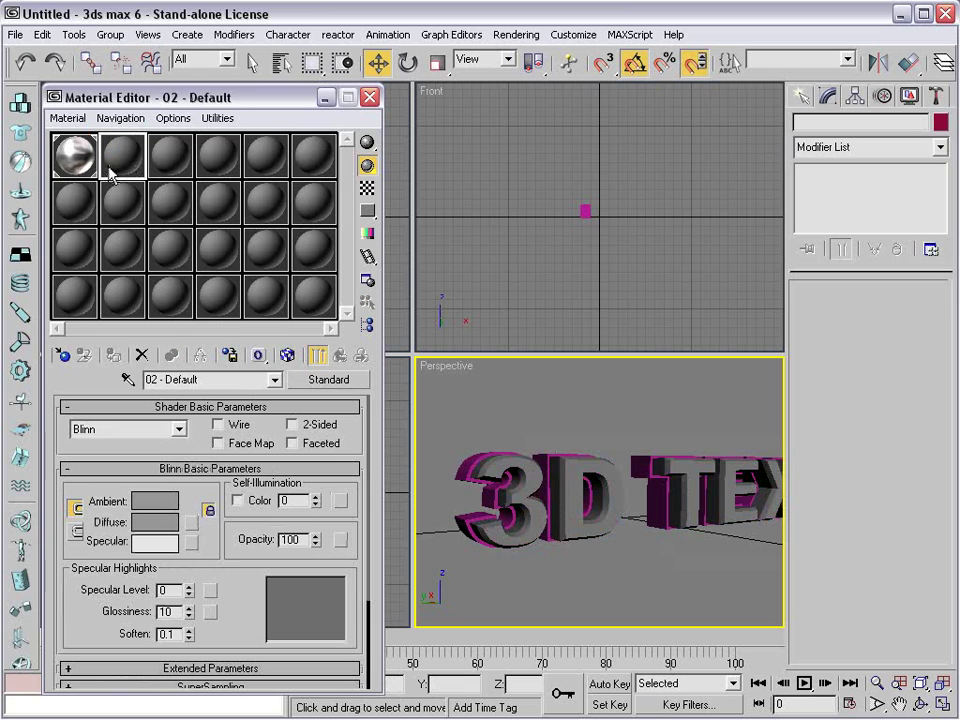
pyautogui.click(152, 500)
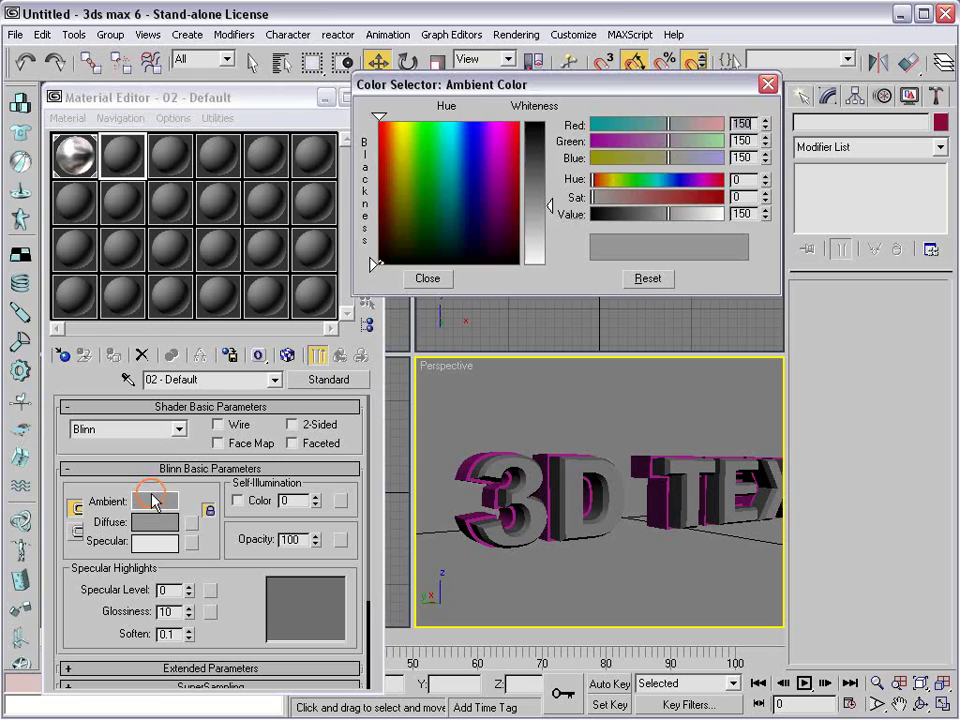
pyautogui.moveTo(550, 205); pyautogui.dragTo(548, 145)
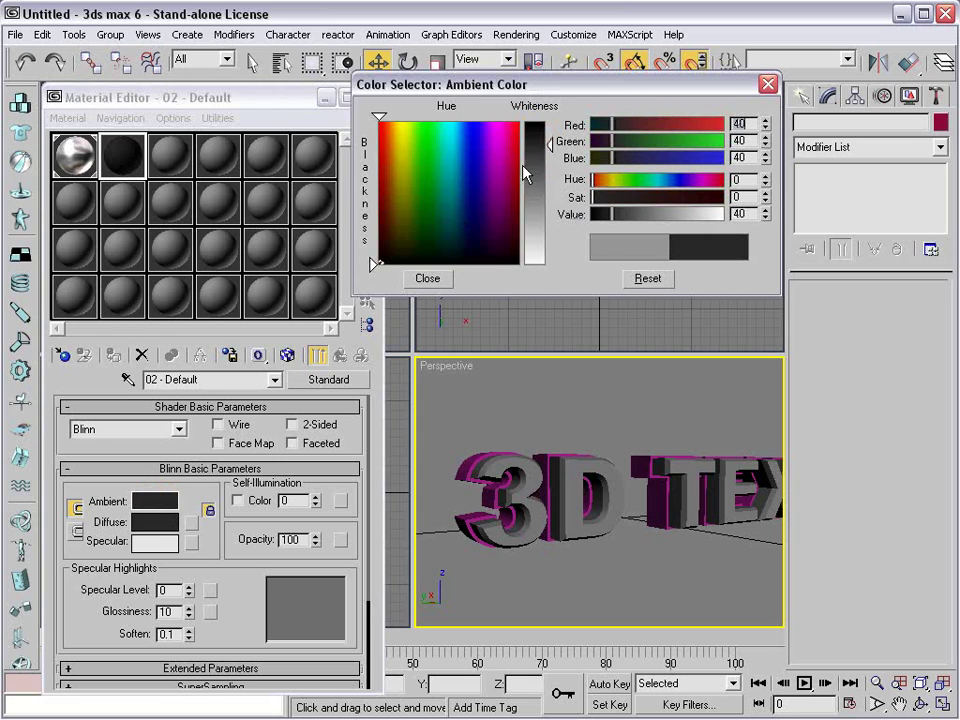
pyautogui.click(427, 280)
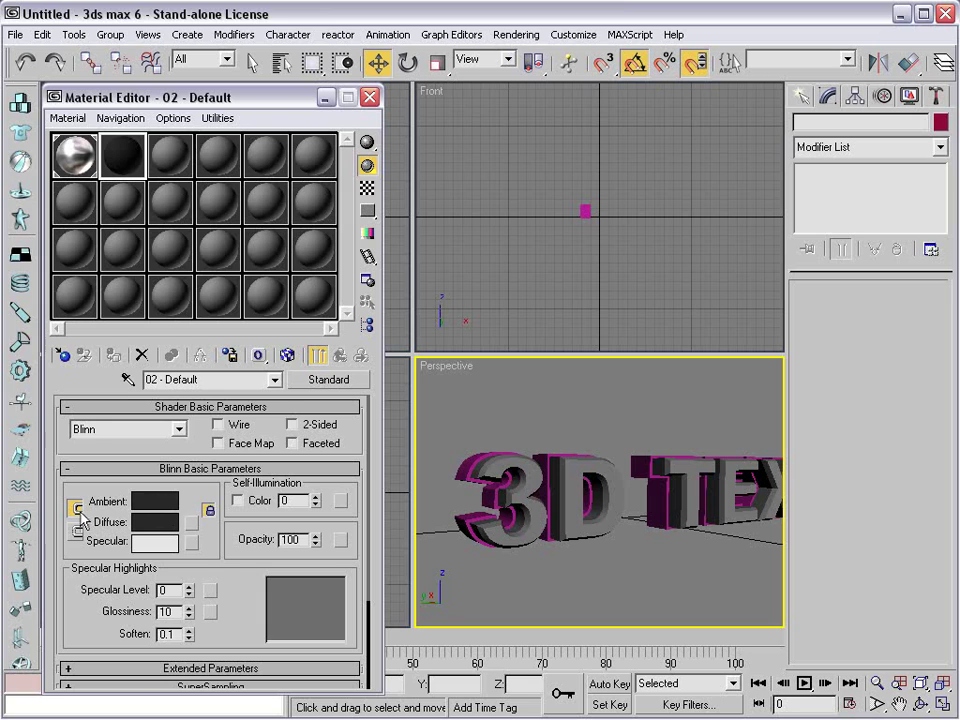
pyautogui.moveTo(200, 550); pyautogui.dragTo(193, 506)
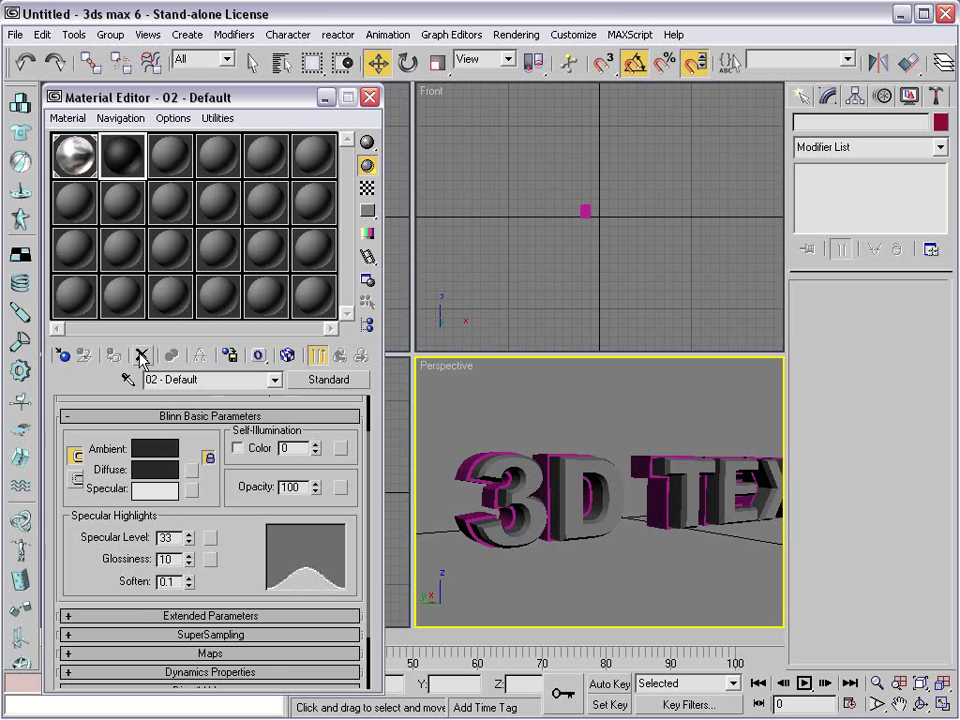
# Preview the second slot's dark material enlarged, close the preview, and apply the material to the outlined copy behind the front text.
pyautogui.moveTo(138, 170); pyautogui.dragTo(218, 214)
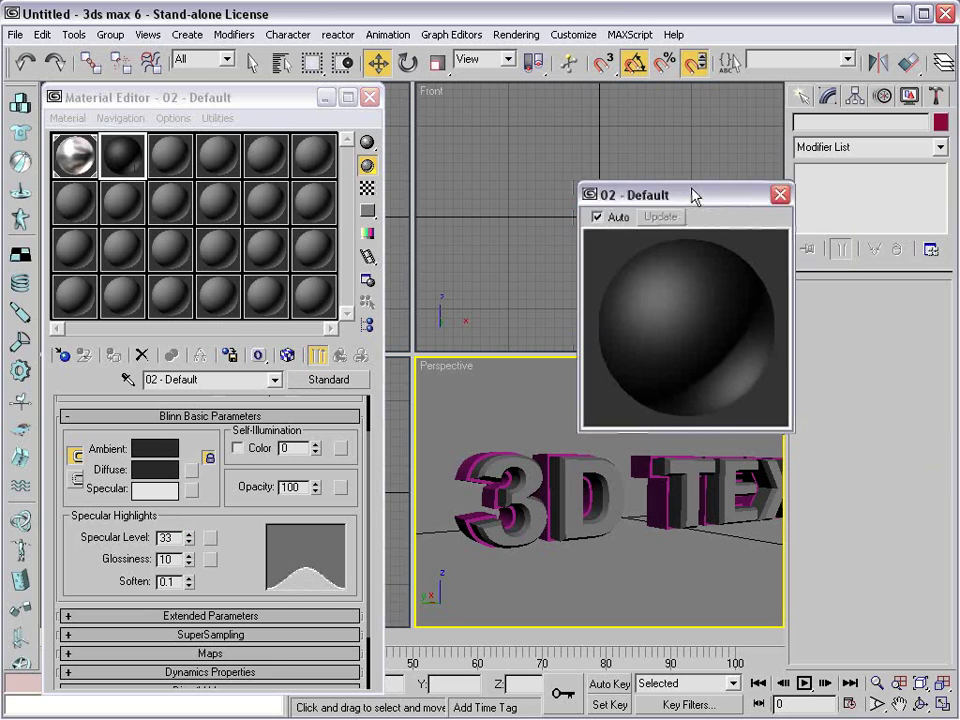
pyautogui.moveTo(692, 195); pyautogui.dragTo(570, 160)
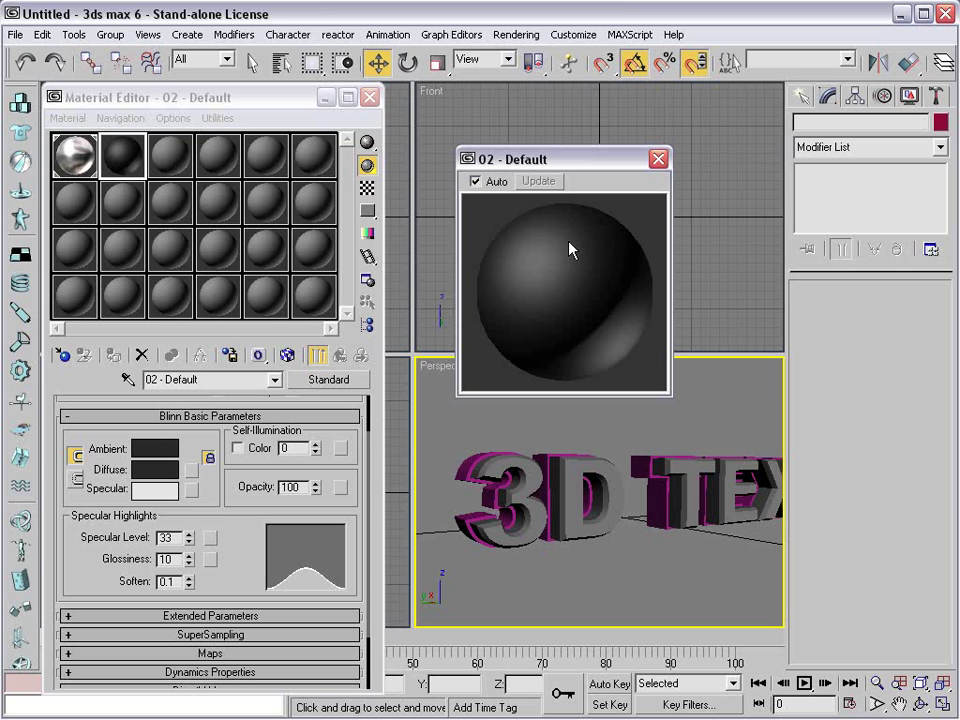
pyautogui.click(658, 159)
pyautogui.moveTo(125, 140); pyautogui.dragTo(468, 474)
pyautogui.click(602, 422)
pyautogui.scroll(-3, 588, 480)
pyautogui.moveTo(542, 491); pyautogui.dragTo(562, 493, button='middle')
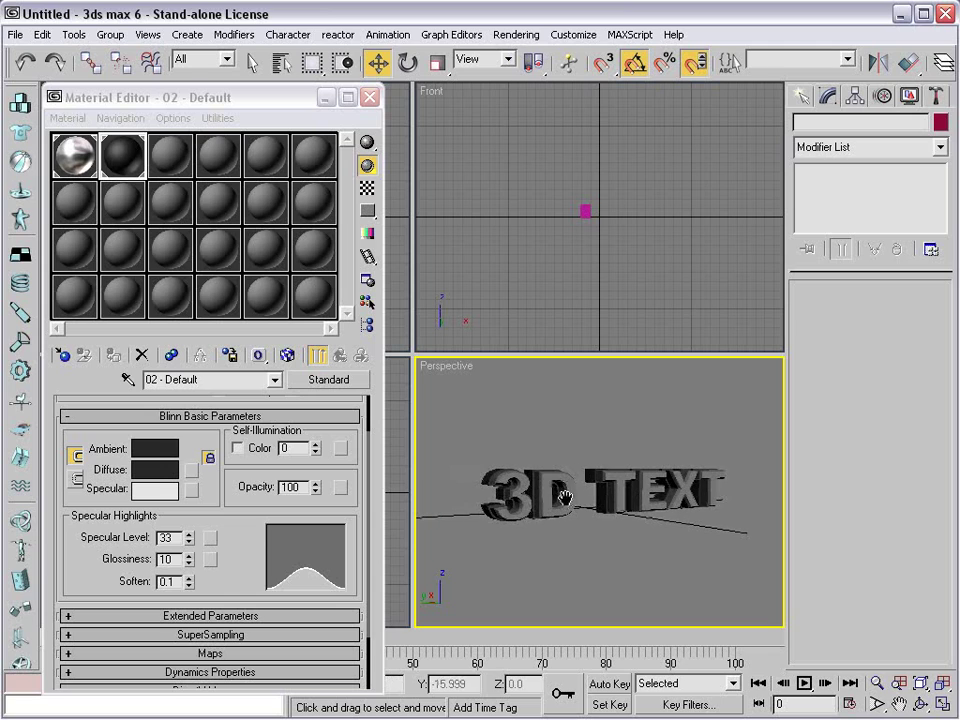
# Render the Perspective view, check the render's alpha channel, and close the render window.
pyautogui.moveTo(760, 68); pyautogui.dragTo(460, 92)
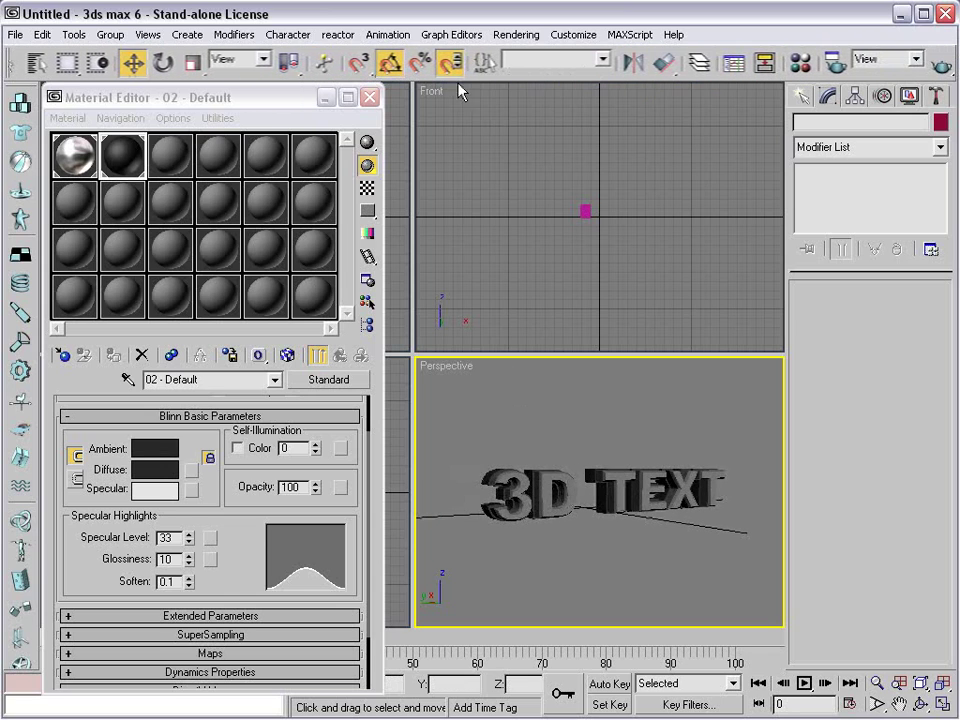
pyautogui.click(940, 65)
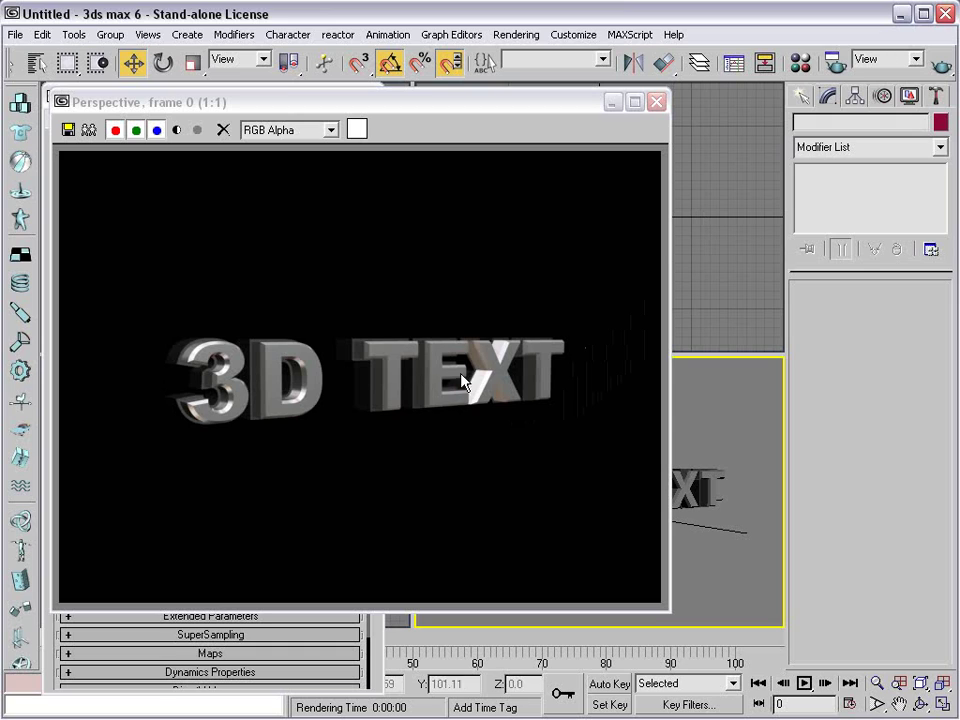
pyautogui.click(178, 131)
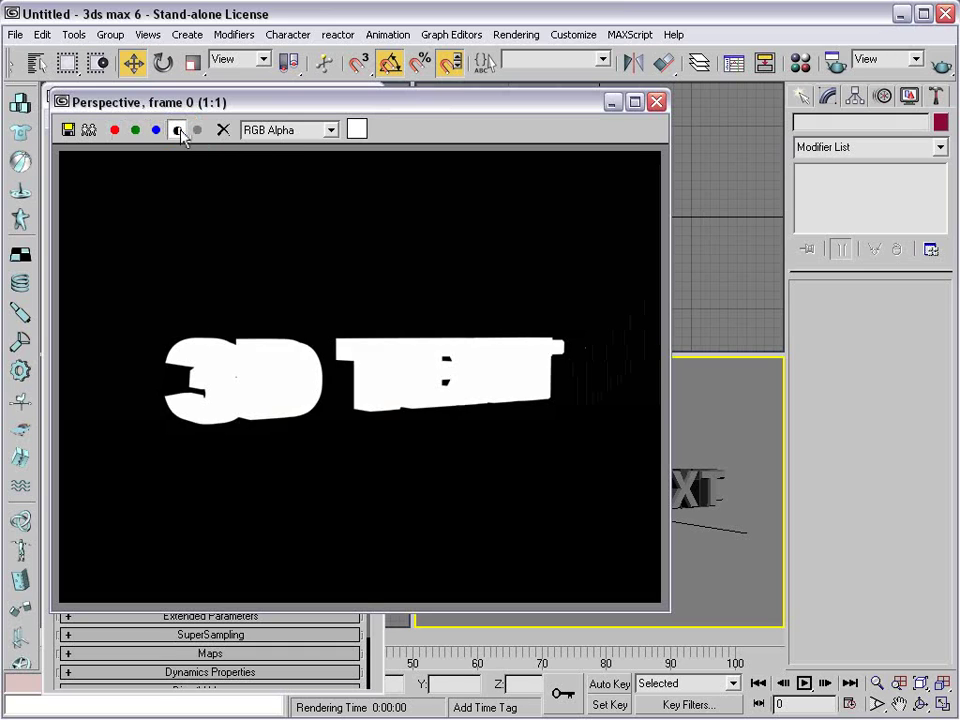
pyautogui.click(178, 131)
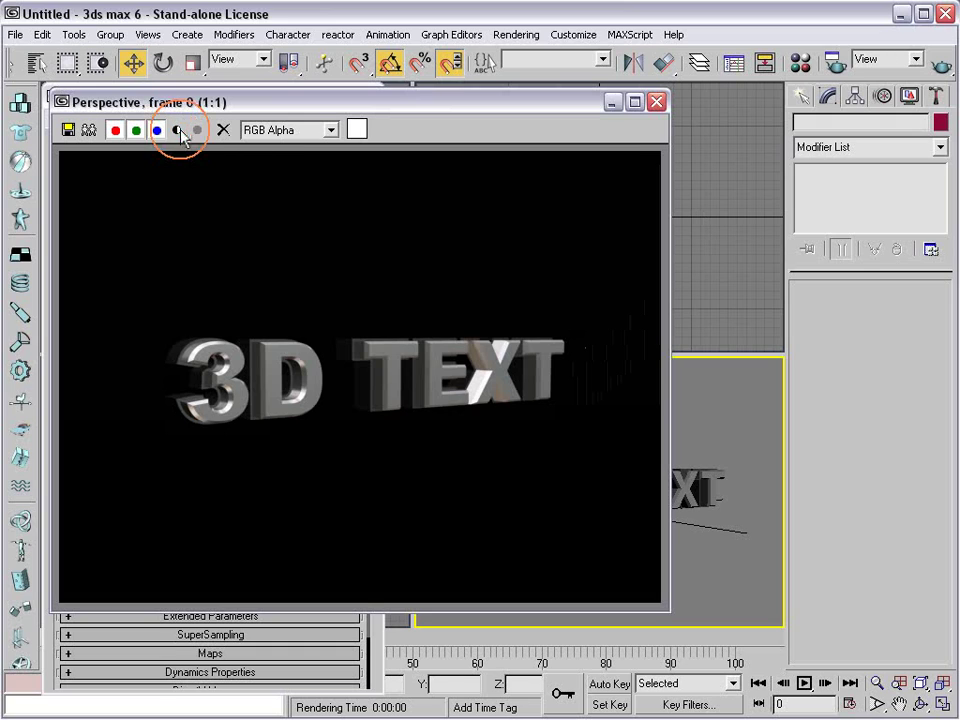
pyautogui.click(656, 102)
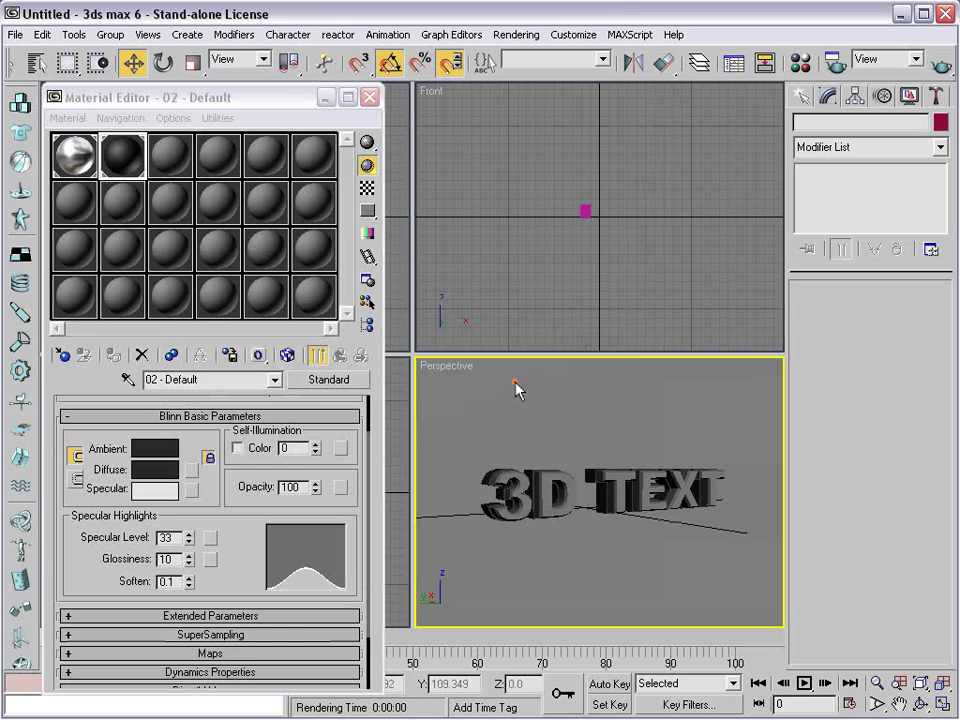
# Set the environment background color to a medium grey and check it with a render of the Perspective view.
pyautogui.click(516, 34)
pyautogui.click(519, 74)
pyautogui.click(538, 197)
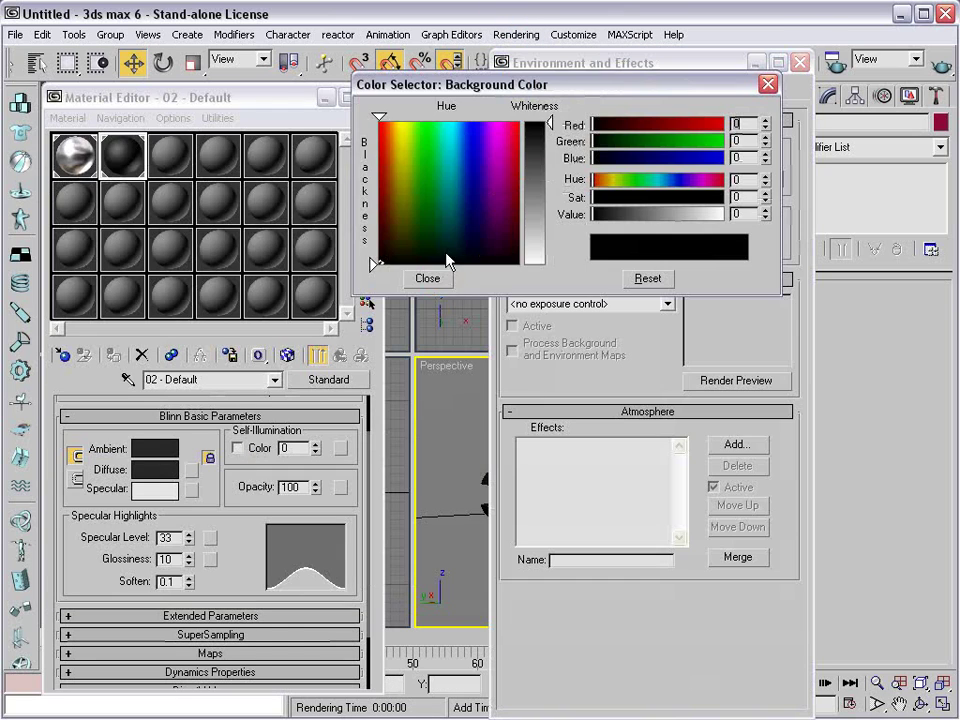
pyautogui.moveTo(536, 154); pyautogui.dragTo(549, 172)
pyautogui.click(427, 278)
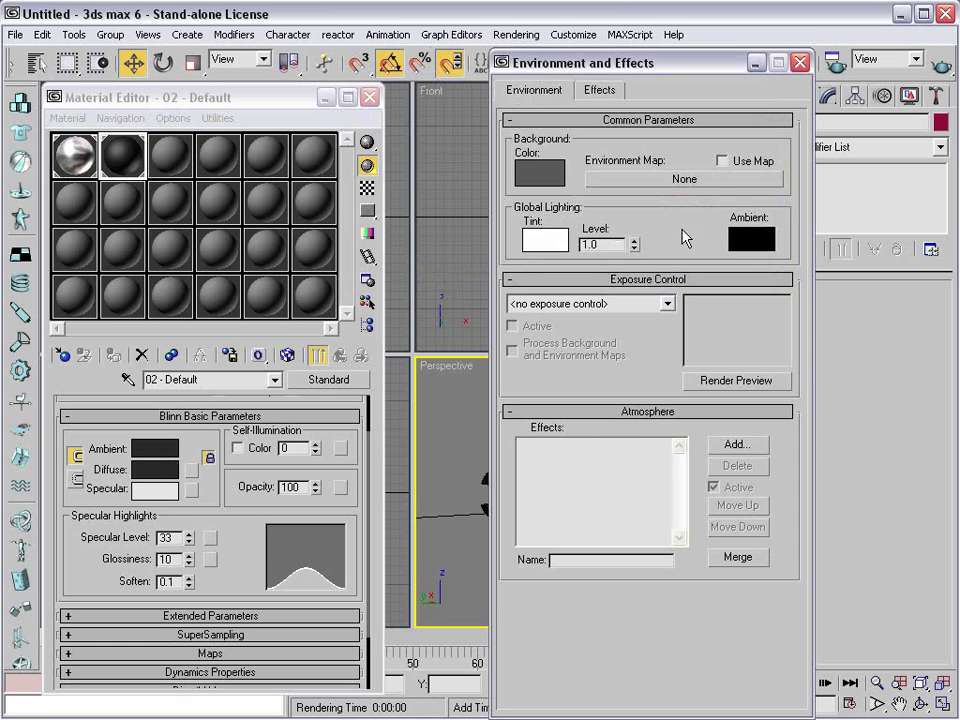
pyautogui.click(799, 62)
pyautogui.click(940, 62)
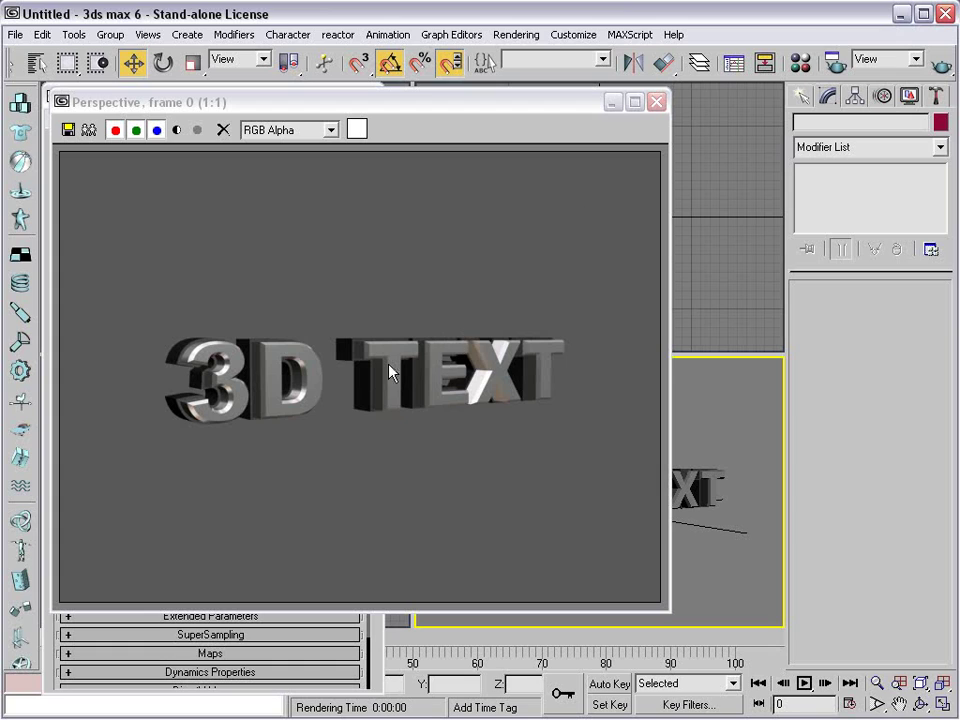
pyautogui.click(660, 103)
# Darken the second slot's ambient and diffuse color to near black and test it with another Perspective render.
pyautogui.click(122, 156)
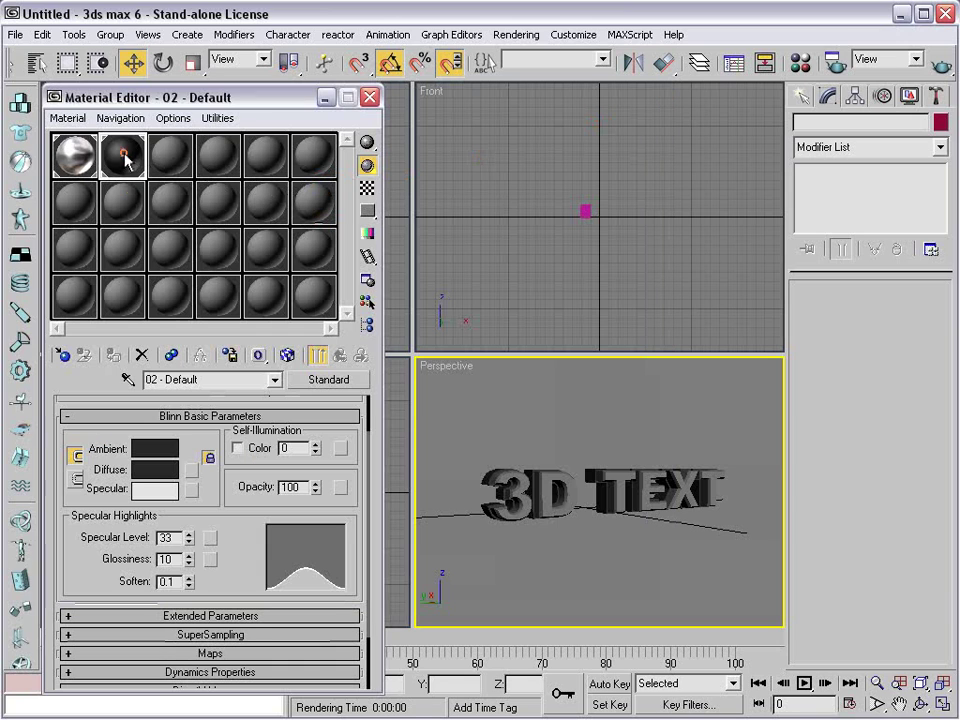
pyautogui.click(158, 452)
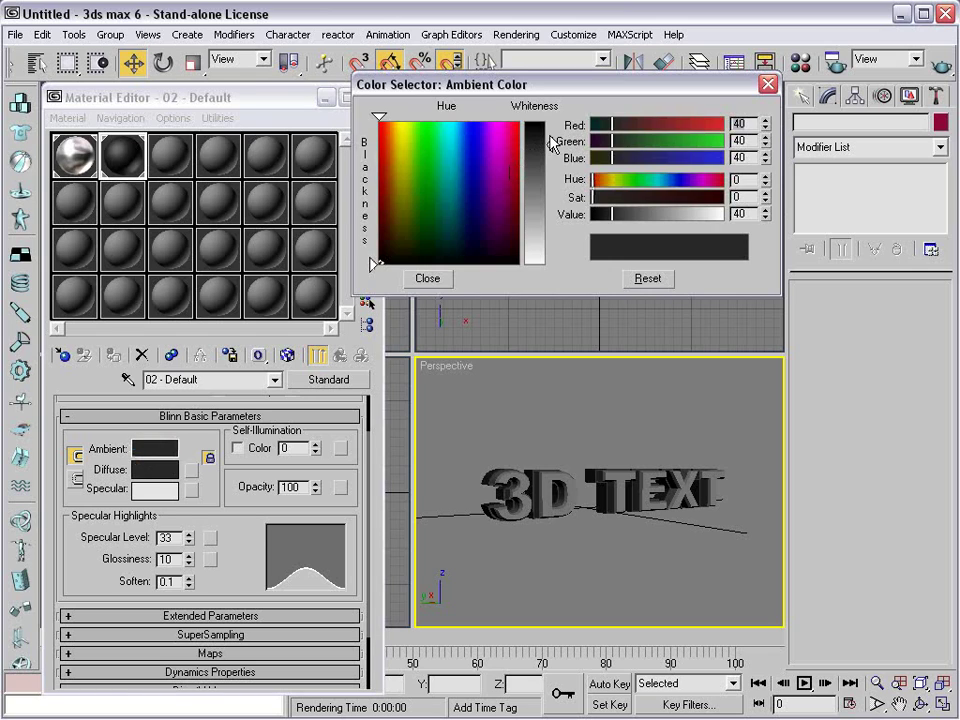
pyautogui.moveTo(553, 145); pyautogui.dragTo(553, 175)
pyautogui.click(427, 278)
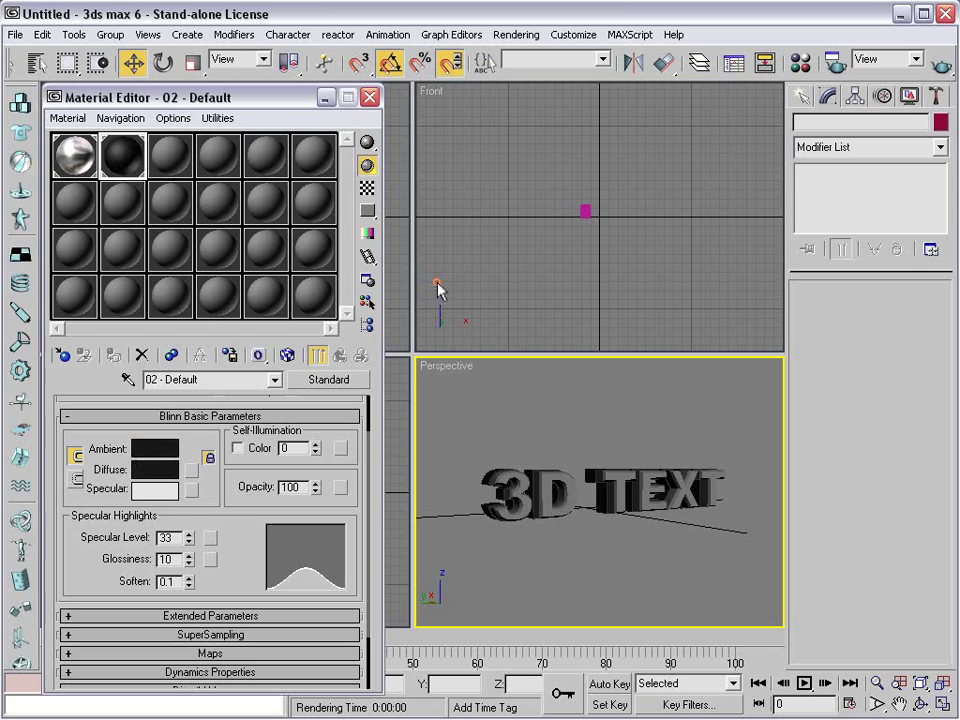
pyautogui.click(942, 64)
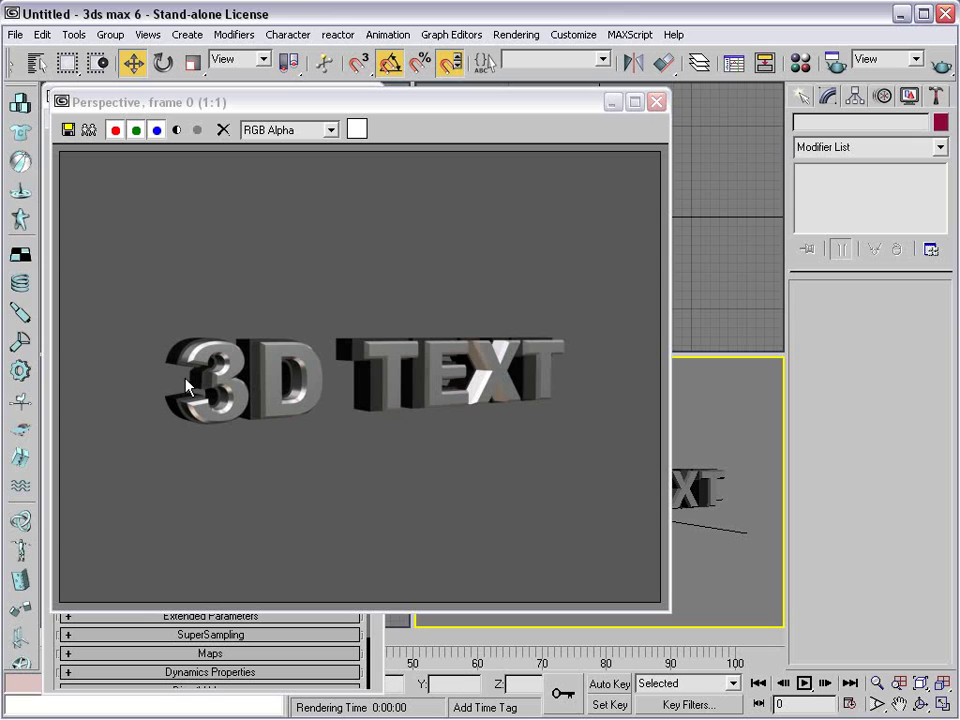
pyautogui.click(656, 101)
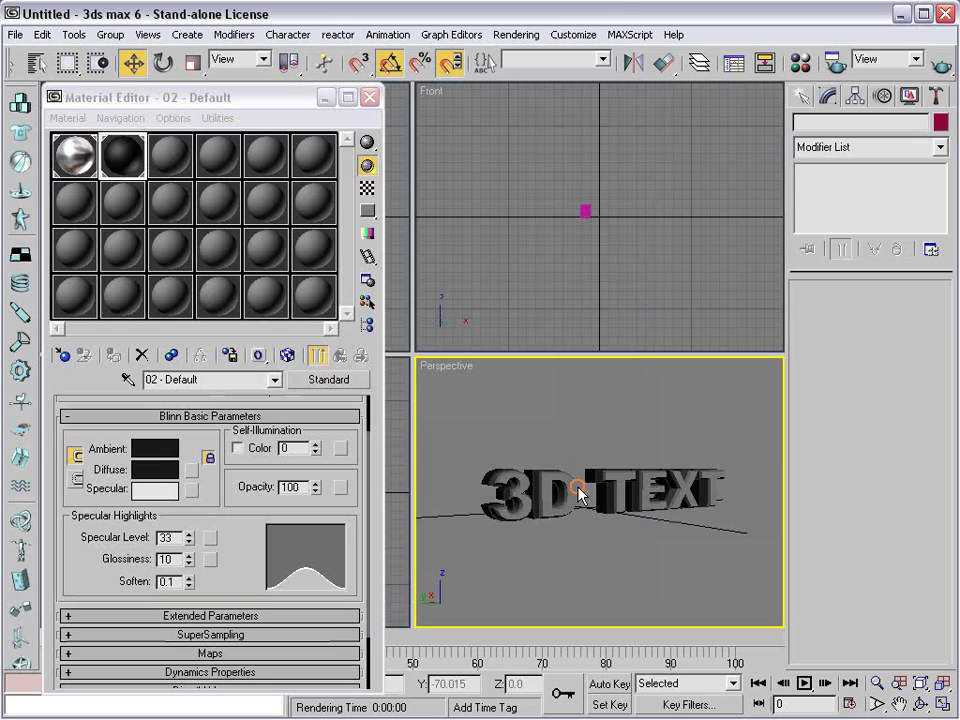
# Unhide all objects to bring back the curved backdrop and inspect where the letters meet its floor.
pyautogui.click(611, 476)
pyautogui.rightClick(501, 413)
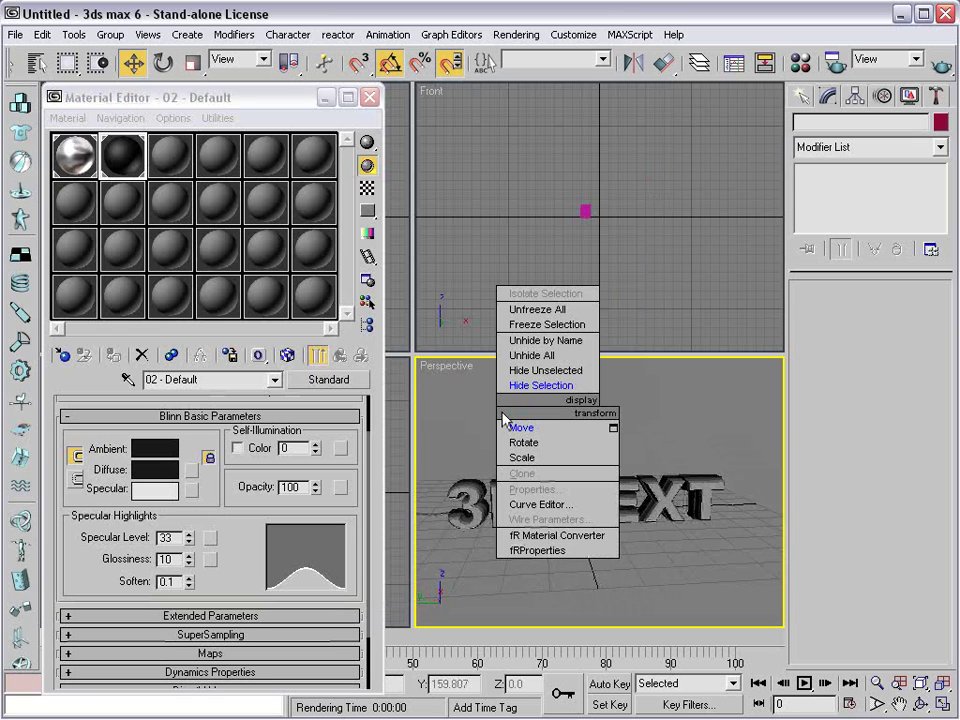
pyautogui.click(549, 359)
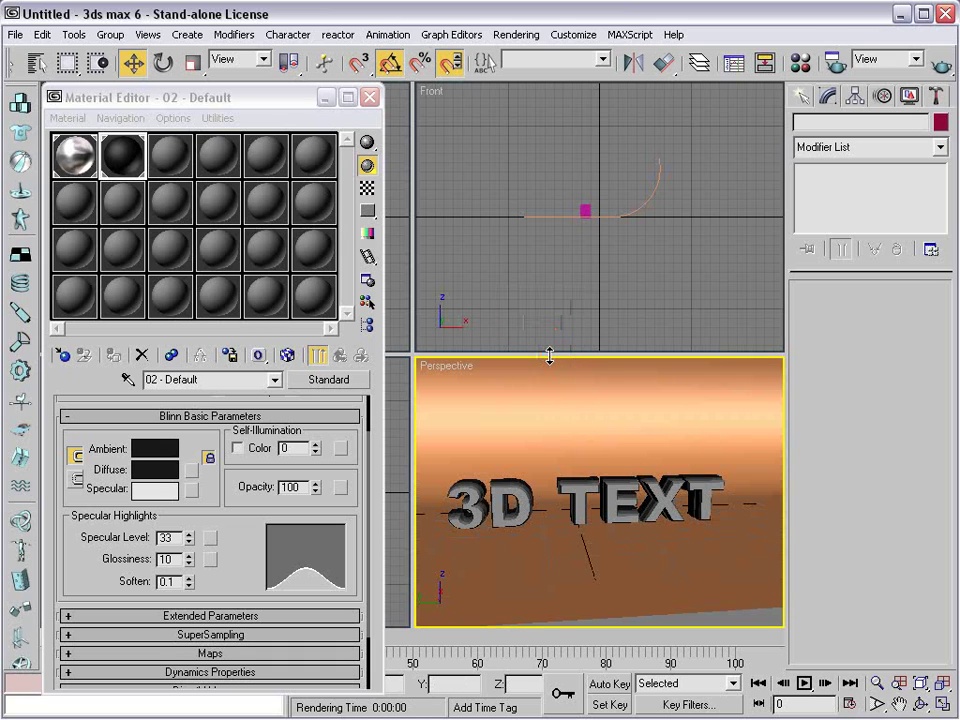
pyautogui.moveTo(656, 535)
pyautogui.keyDown('alt'); pyautogui.mouseDown(button='middle')
pyautogui.moveTo(701, 525)
pyautogui.moveTo(584, 531)
pyautogui.moveTo(553, 504)
pyautogui.moveTo(649, 512)
pyautogui.mouseUp(button='middle'); pyautogui.keyUp('alt')
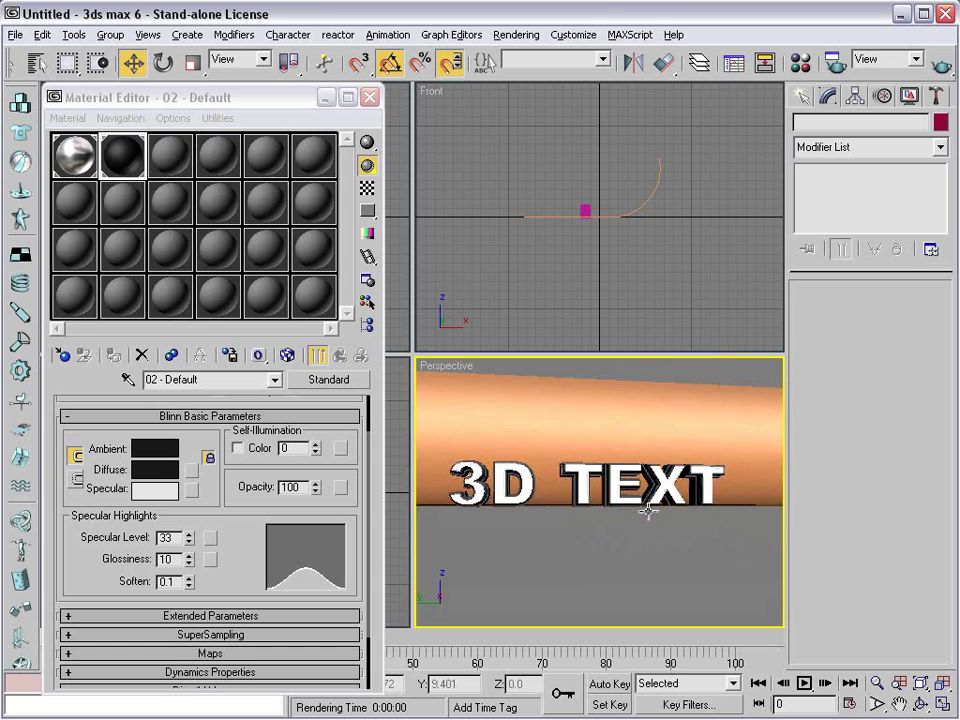
pyautogui.scroll(5, 520, 509)
pyautogui.keyDown('alt'); pyautogui.moveTo(520, 509); pyautogui.dragTo(579, 525, button='middle'); pyautogui.keyUp('alt')
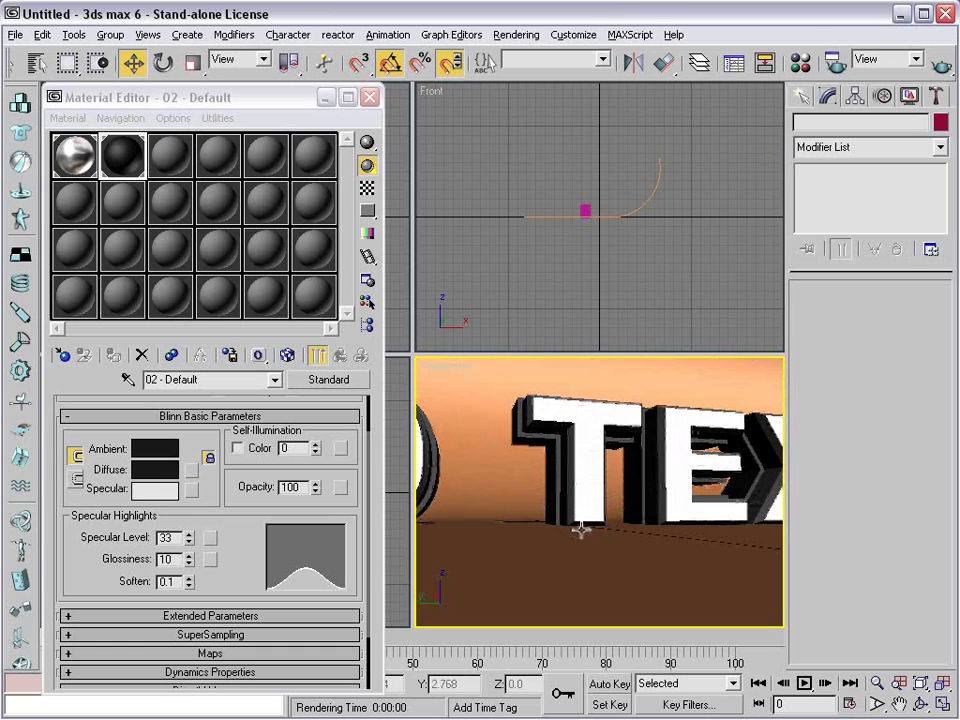
# Select both the front text and its backing copy and raise them slightly in the Left view to rest on the backdrop floor.
pyautogui.click(325, 97)
pyautogui.scroll(8, 215, 468)
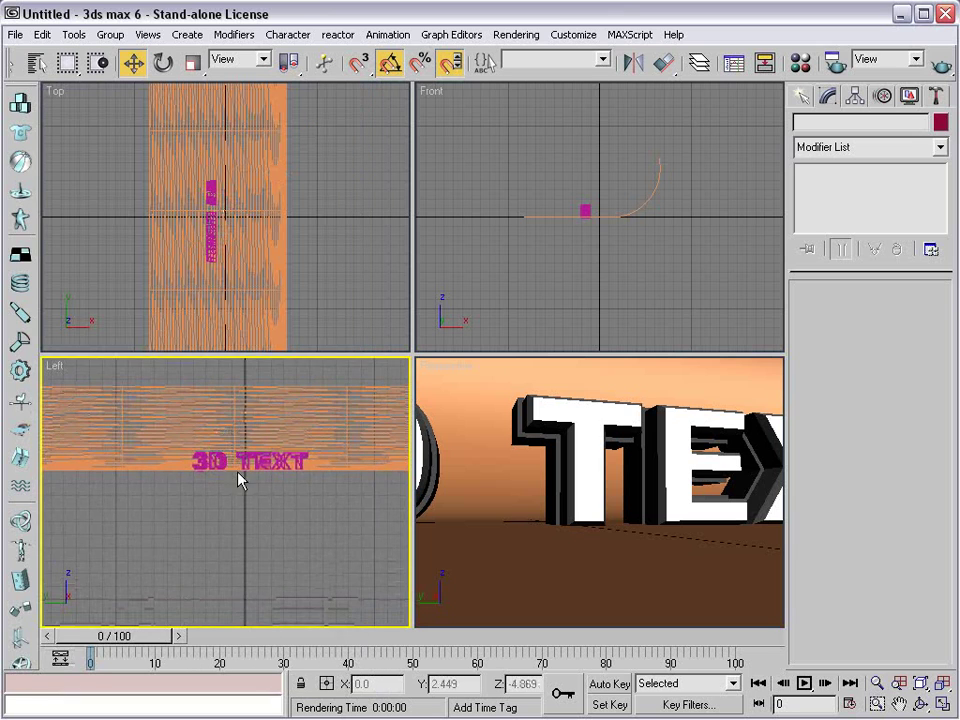
pyautogui.scroll(4, 220, 472)
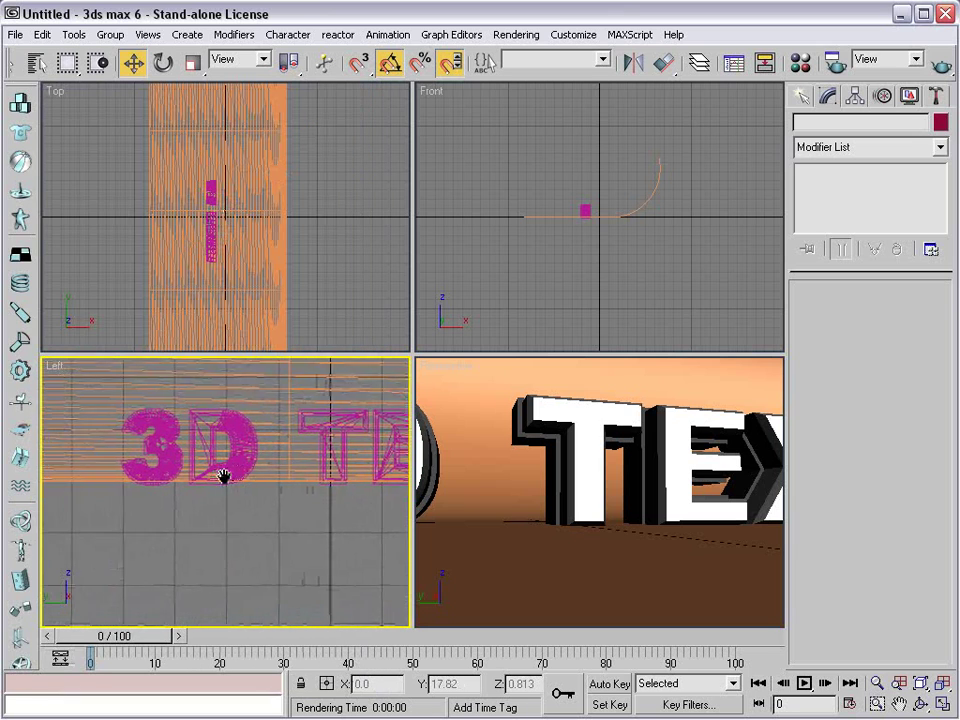
pyautogui.click(548, 406)
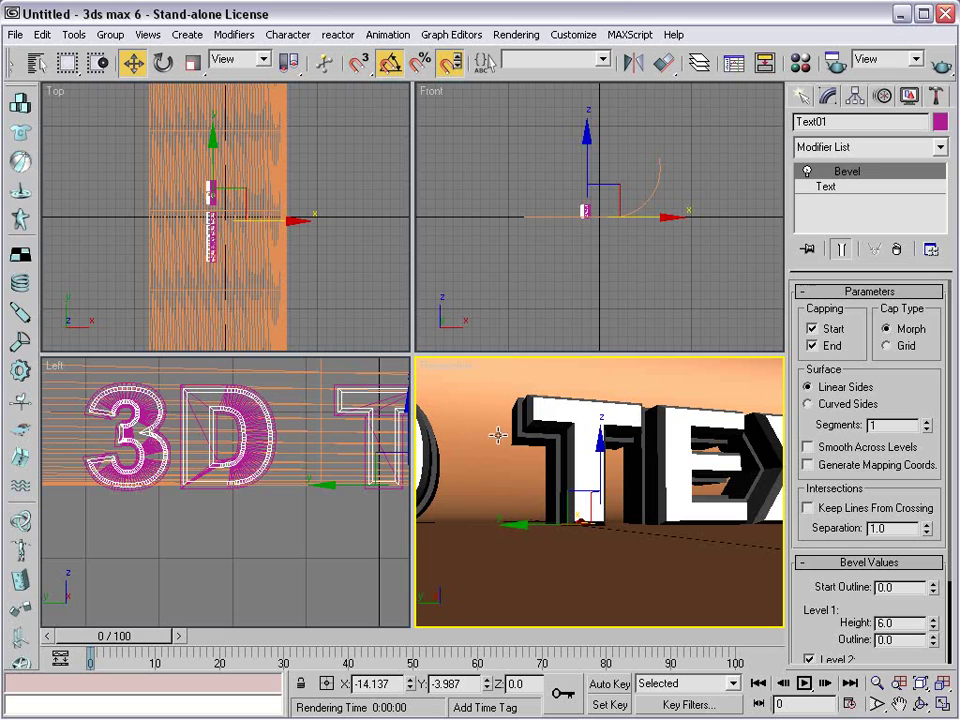
pyautogui.click(521, 435)
pyautogui.click(521, 435)
pyautogui.click(548, 415)
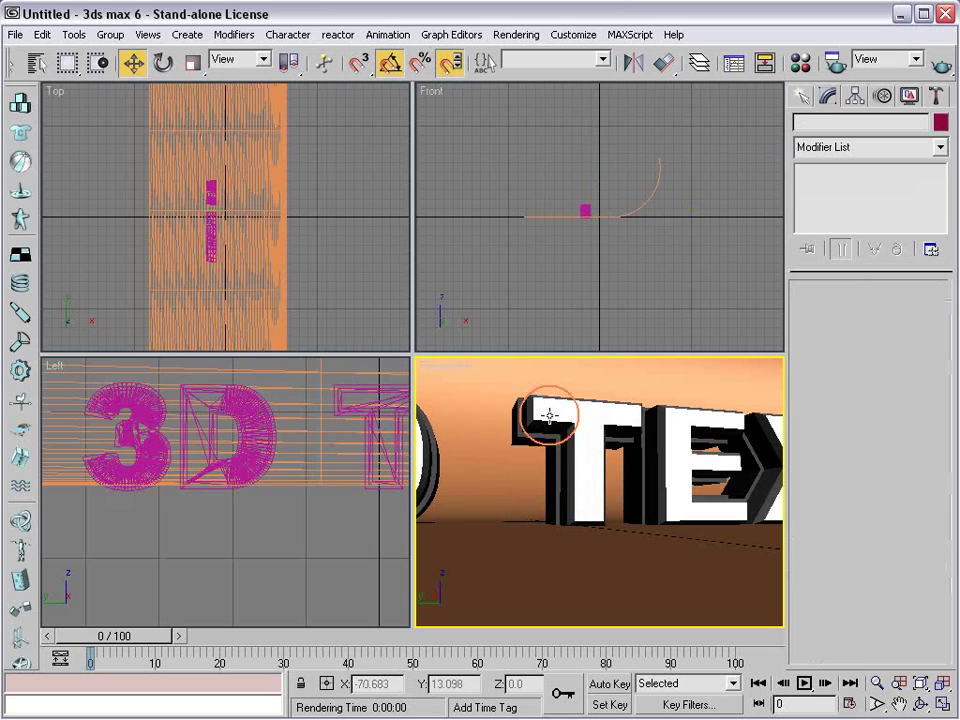
pyautogui.click(547, 412)
pyautogui.keyDown('ctrl'); pyautogui.click(518, 432); pyautogui.keyUp('ctrl')
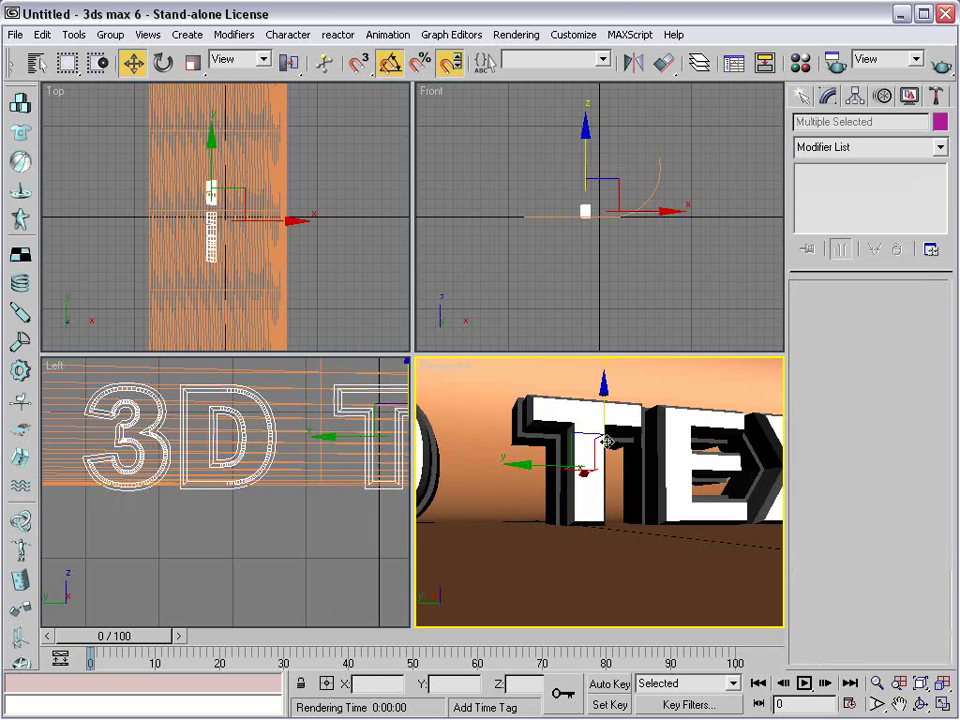
pyautogui.moveTo(308, 432); pyautogui.dragTo(242, 445, button='middle')
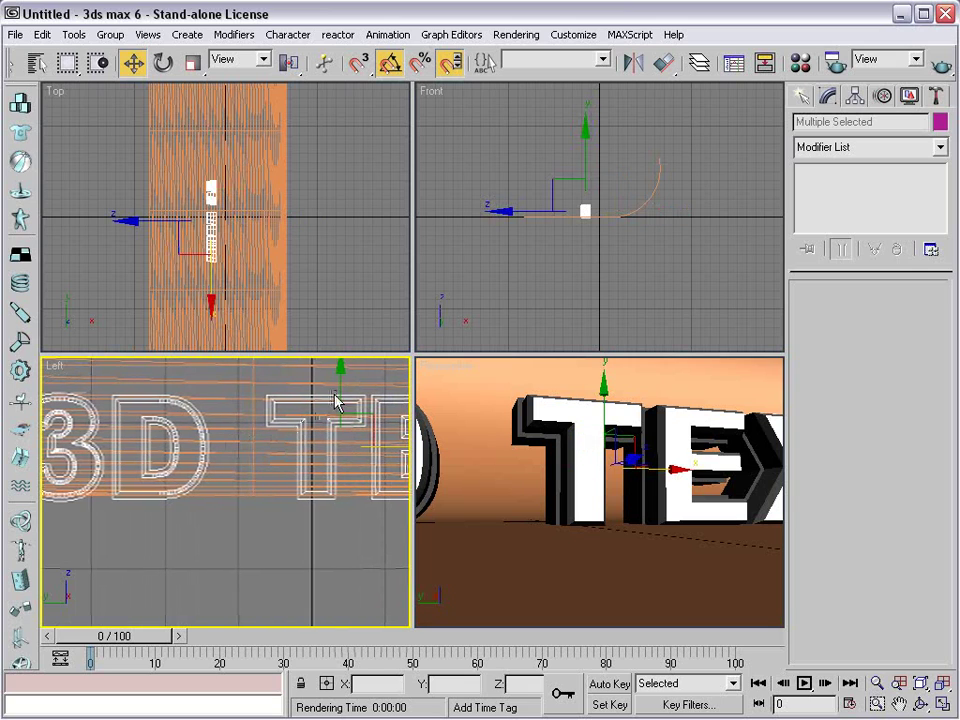
pyautogui.moveTo(341, 390); pyautogui.dragTo(343, 384)
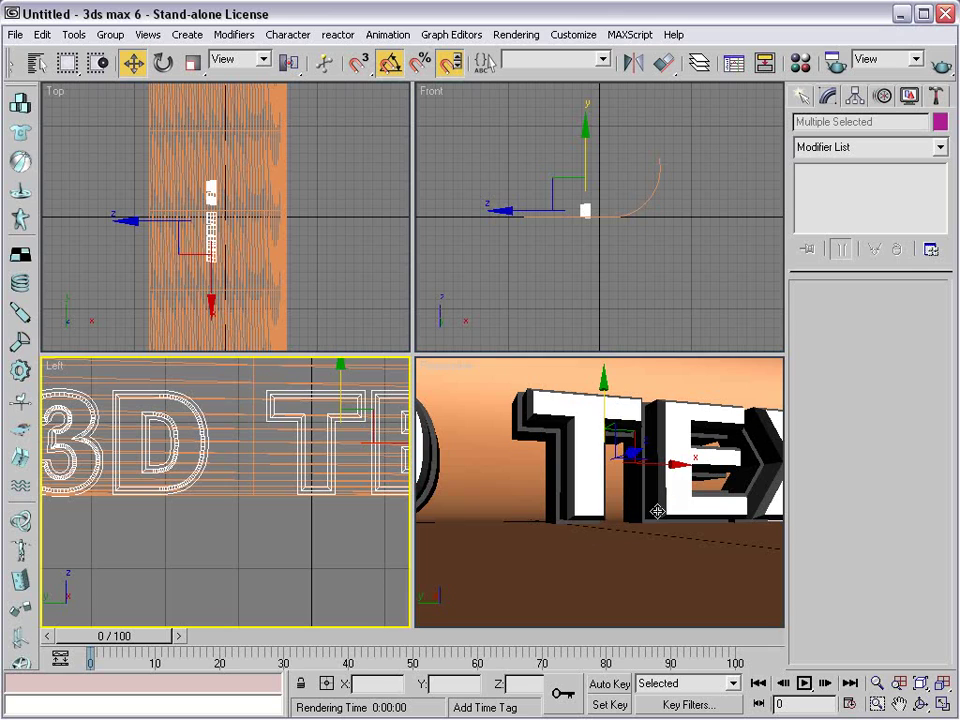
# Deselect the texts and apply the third slot's default grey material to the curved backdrop plane.
pyautogui.moveTo(657, 511); pyautogui.dragTo(548, 510, button='middle')
pyautogui.scroll(-4, 571, 501)
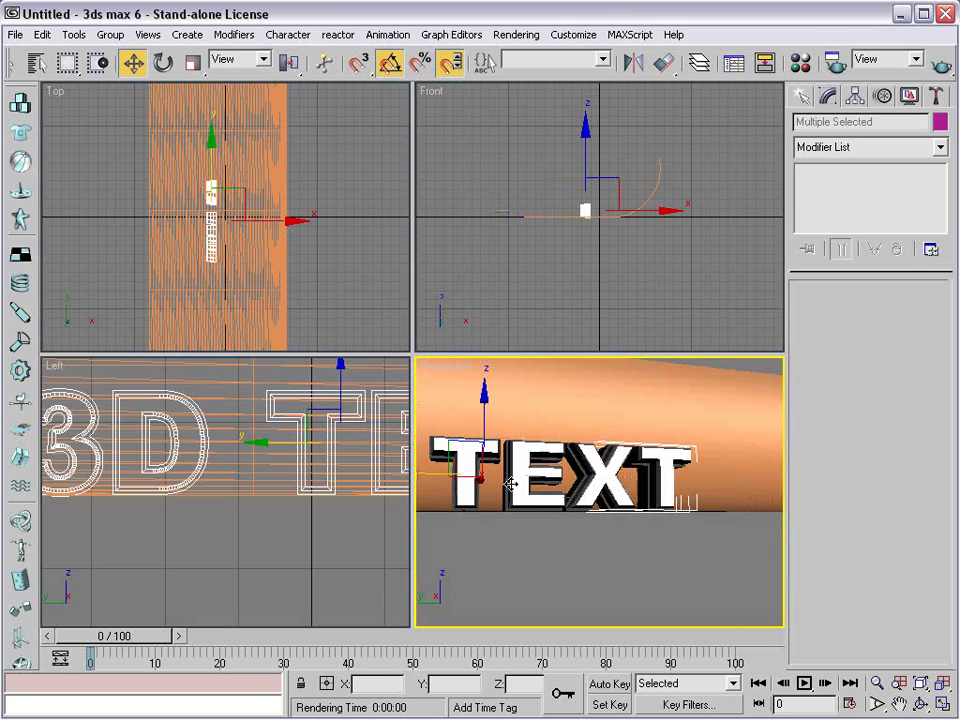
pyautogui.keyDown('alt'); pyautogui.moveTo(546, 464); pyautogui.dragTo(612, 497, button='middle'); pyautogui.keyUp('alt')
pyautogui.scroll(-5, 577, 475)
pyautogui.click(706, 403)
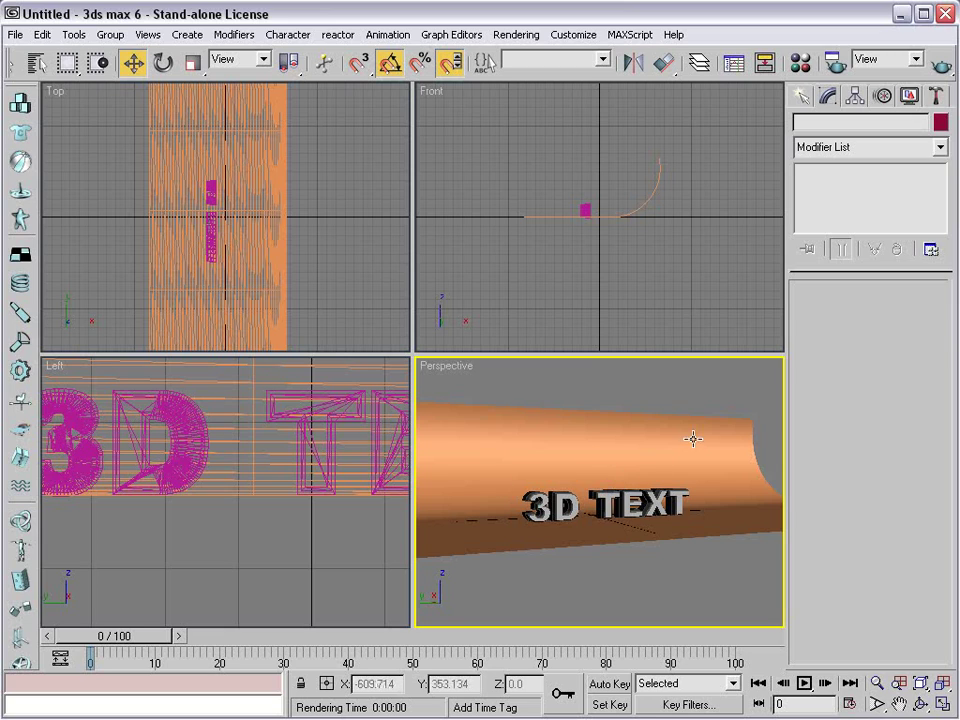
pyautogui.press('m')
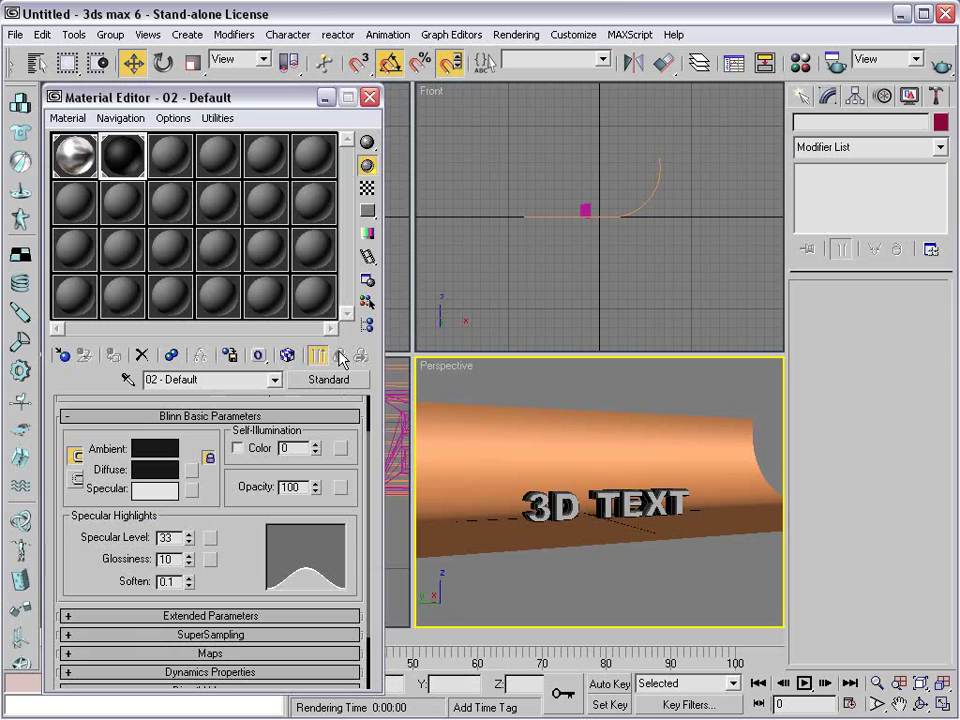
pyautogui.click(180, 155)
pyautogui.moveTo(180, 155); pyautogui.dragTo(461, 444)
pyautogui.keyDown('alt'); pyautogui.moveTo(701, 527); pyautogui.dragTo(566, 534, button='middle'); pyautogui.keyUp('alt')
pyautogui.scroll(2, 607, 534)
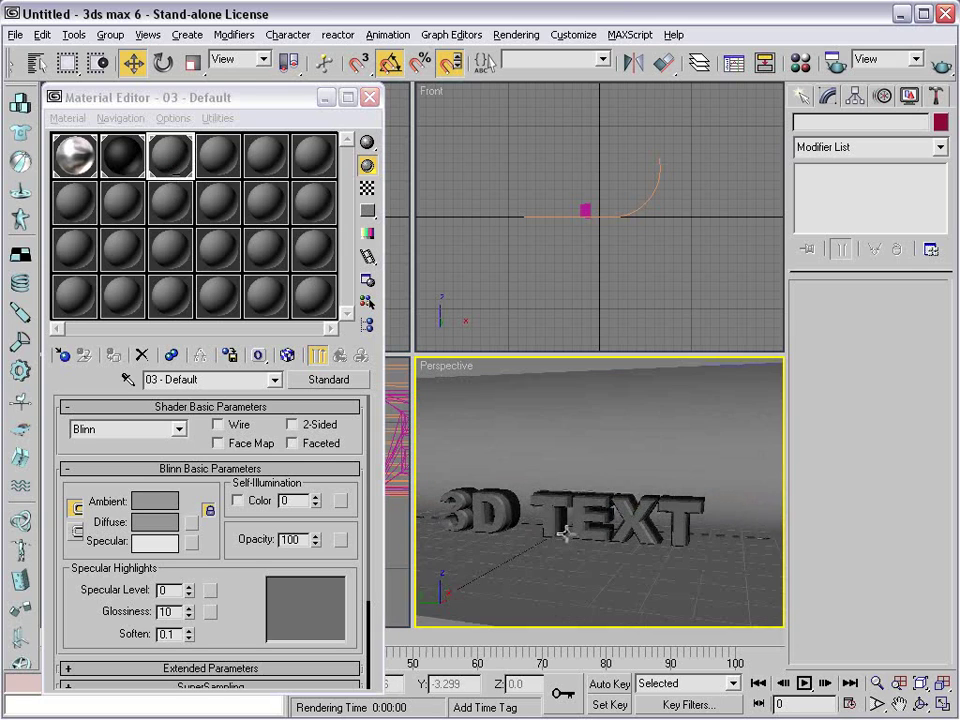
pyautogui.scroll(3, 540, 530)
pyautogui.scroll(-5, 540, 530)
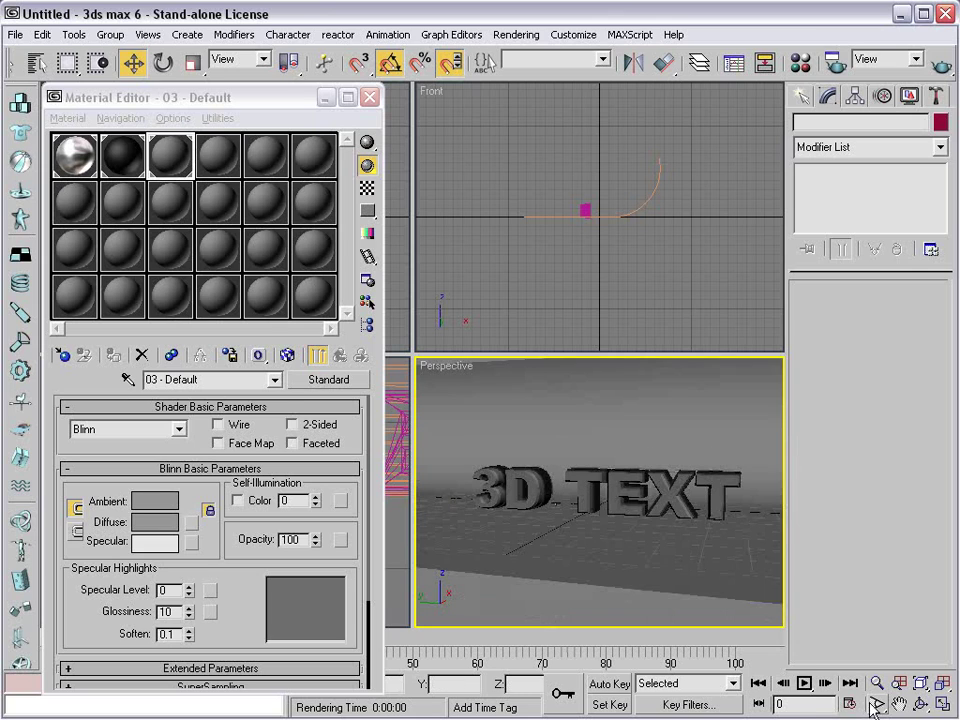
# Scale the curved backdrop plane up uniformly so that its floor and wall fill the Perspective view.
pyautogui.hotkey('ctrl', 'w')
pyautogui.keyDown('alt'); pyautogui.moveTo(597, 545); pyautogui.dragTo(626, 514, button='middle'); pyautogui.keyUp('alt')
pyautogui.rightClick(626, 514)
pyautogui.rightClick(648, 528)
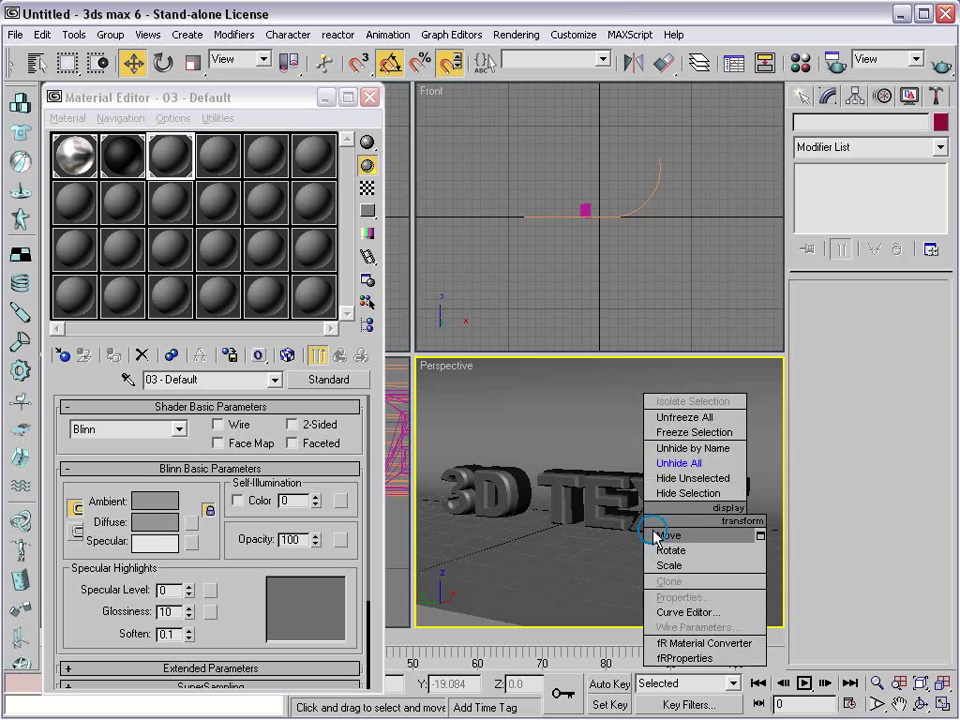
pyautogui.click(660, 538)
pyautogui.scroll(-3, 574, 497)
pyautogui.click(566, 444)
pyautogui.rightClick(565, 441)
pyautogui.click(589, 489)
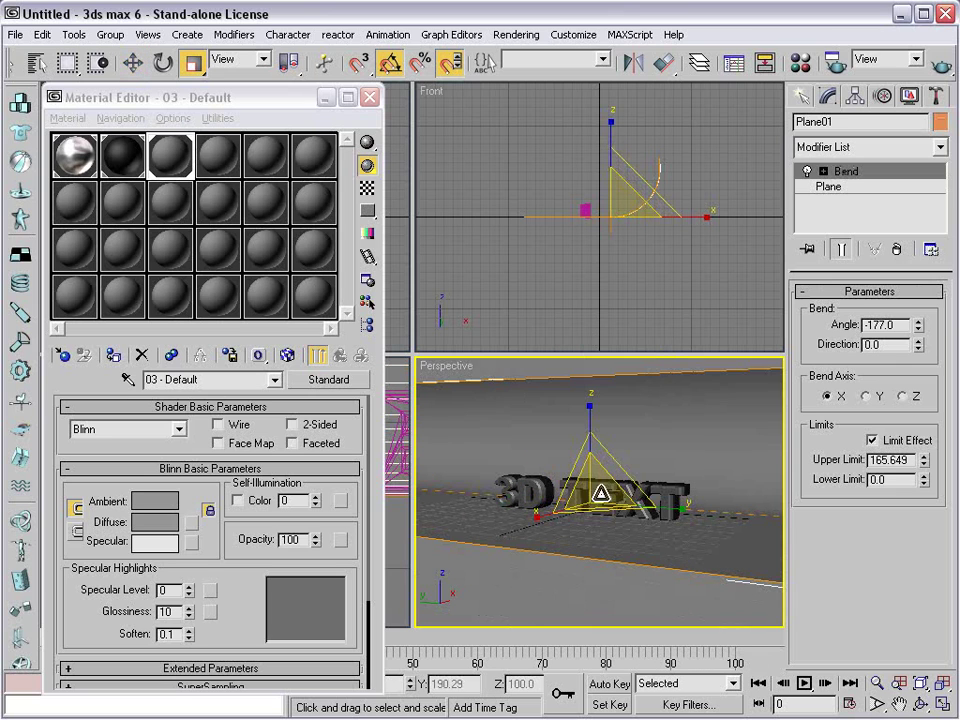
pyautogui.moveTo(589, 489); pyautogui.dragTo(716, 428)
# Deselect the curved backdrop and adjust the Perspective view's field of view to frame the whole text against the backdrop.
pyautogui.rightClick(563, 303)
pyautogui.rightClick(575, 319)
pyautogui.click(586, 331)
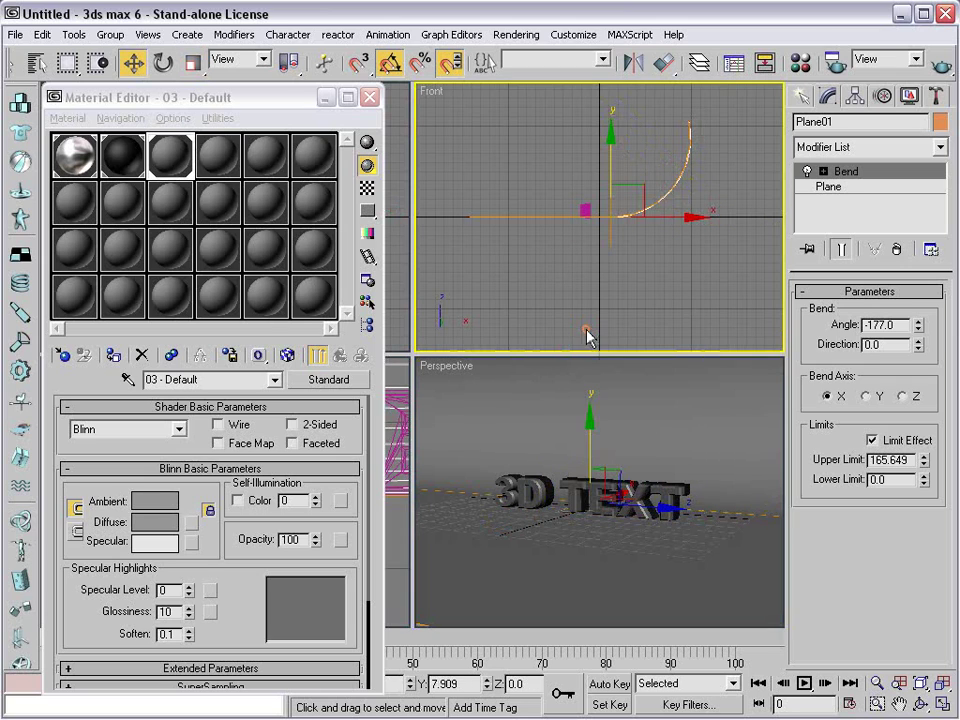
pyautogui.click(554, 273)
pyautogui.scroll(5, 617, 497)
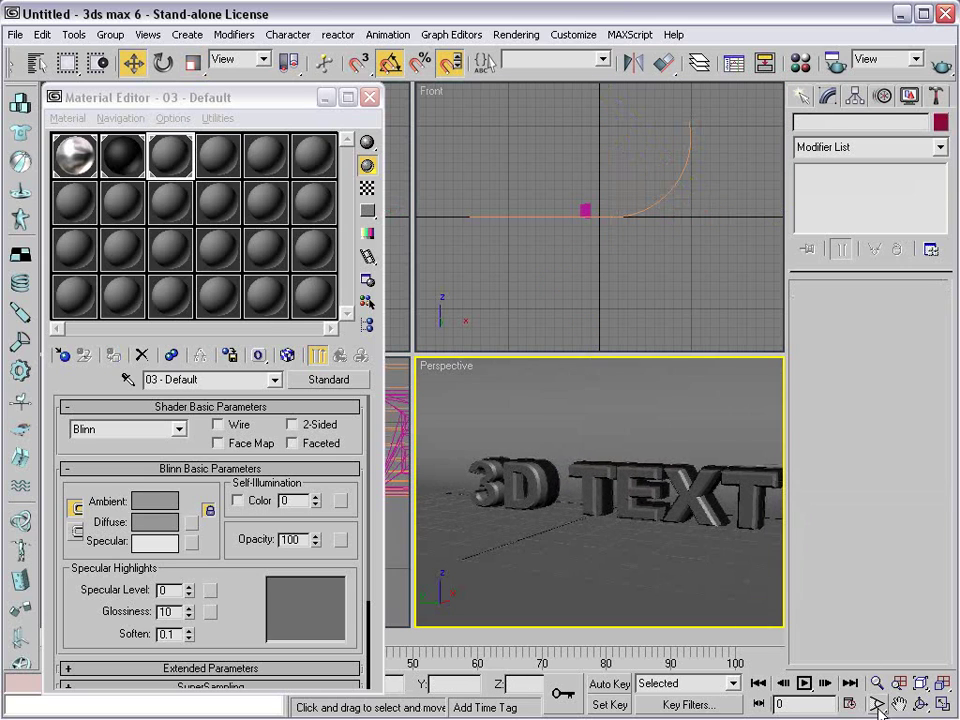
pyautogui.click(877, 704)
pyautogui.moveTo(613, 516); pyautogui.dragTo(617, 549)
pyautogui.moveTo(656, 523); pyautogui.dragTo(637, 519, button='middle')
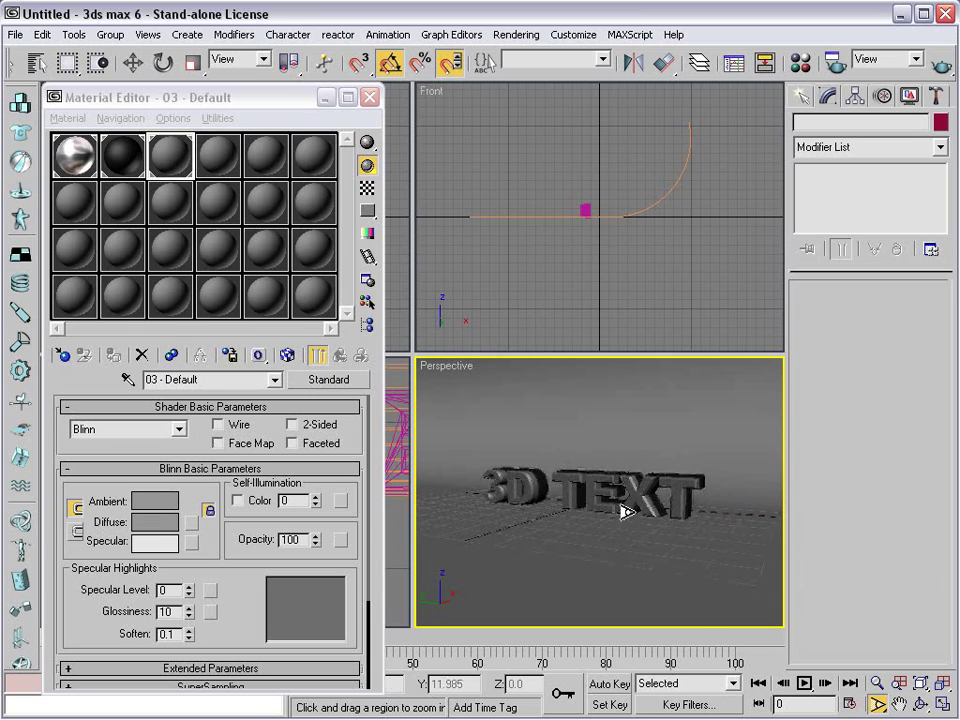
# Render the Perspective view to check the text on the backdrop, and close the rendered frame.
pyautogui.rightClick(598, 316)
pyautogui.rightClick(599, 320)
pyautogui.click(624, 341)
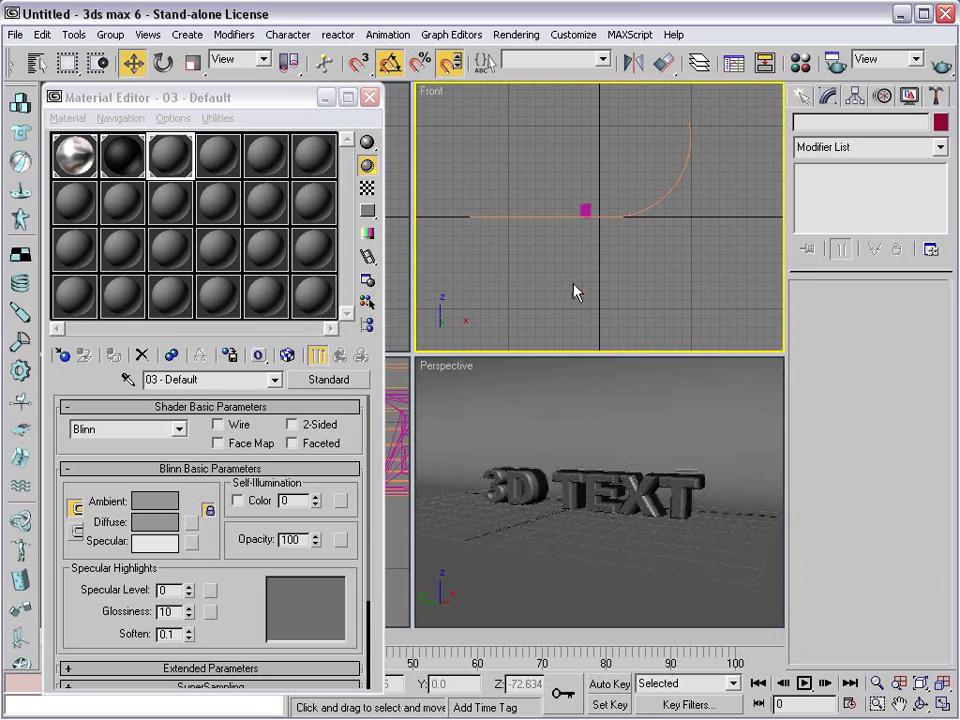
pyautogui.click(525, 378)
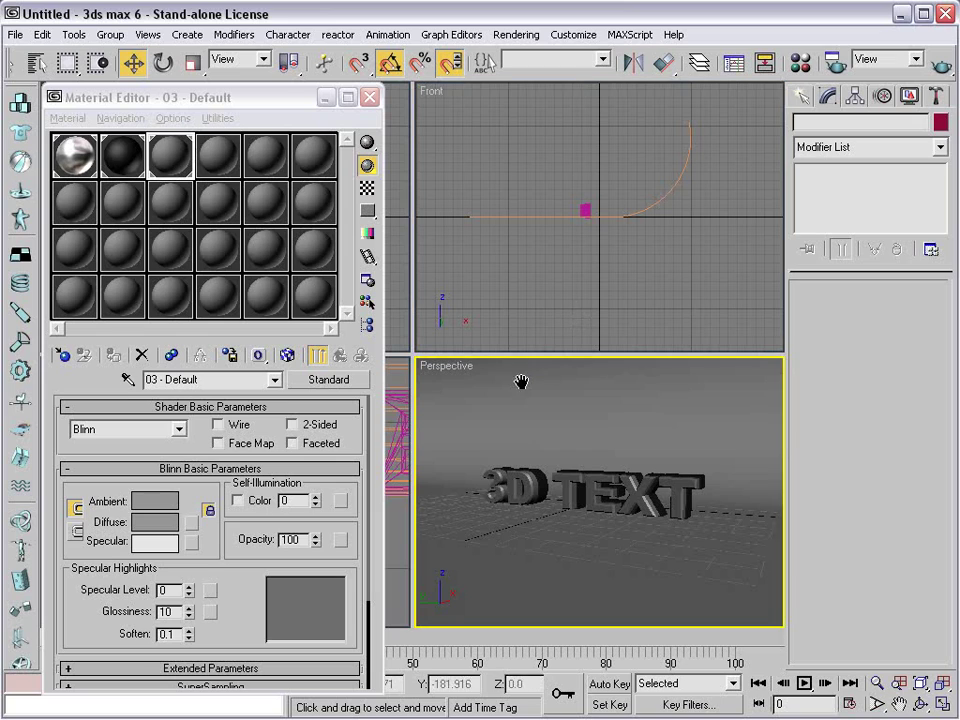
pyautogui.click(941, 67)
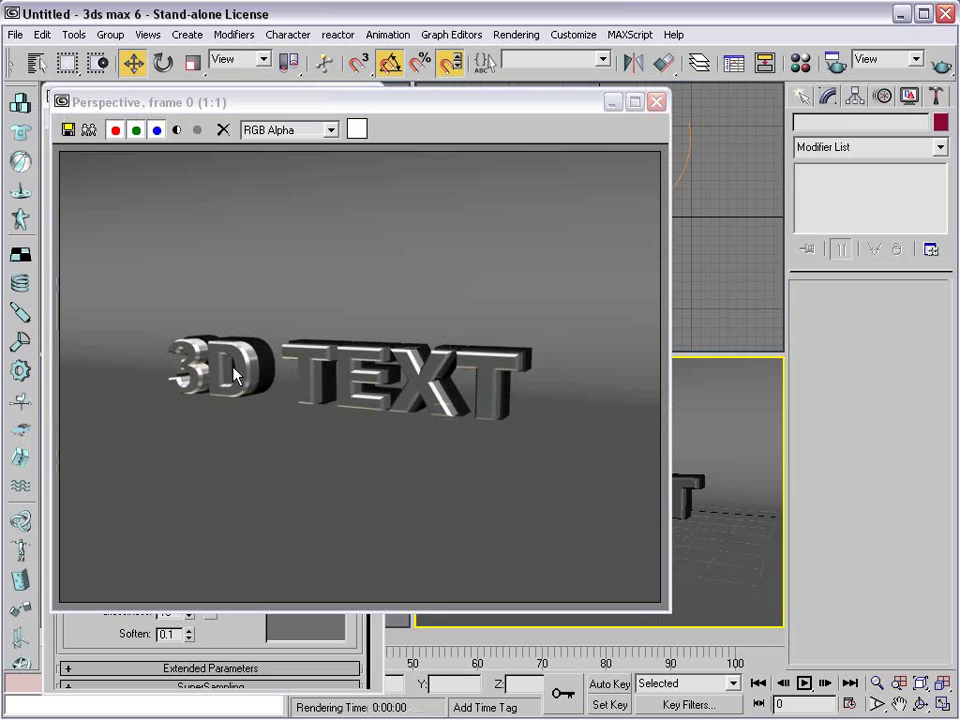
pyautogui.click(656, 101)
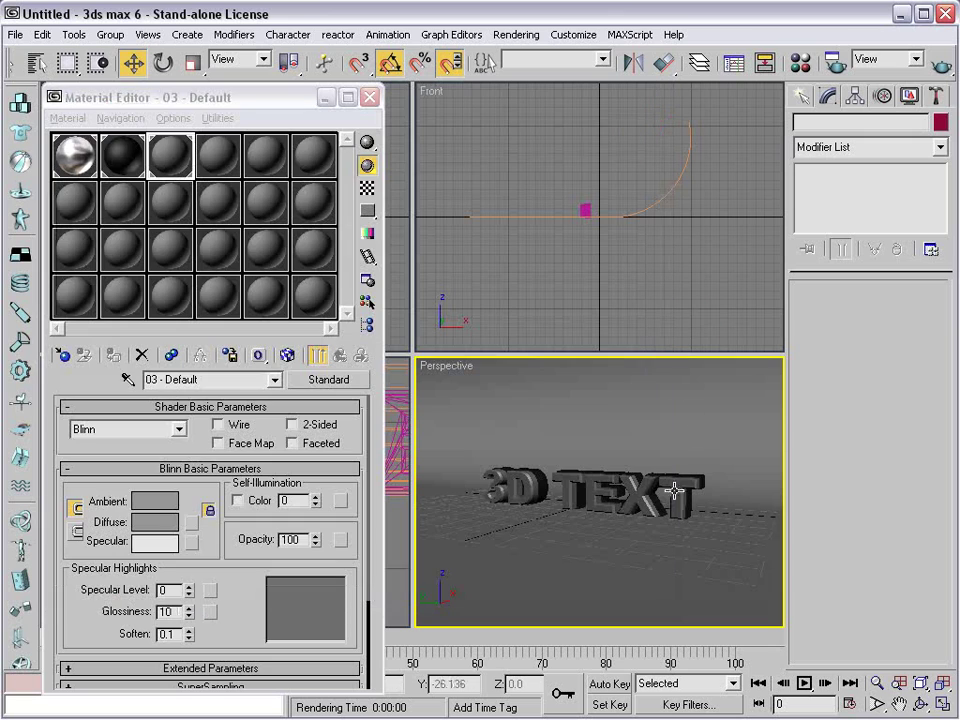
# Select the dark backing text and increase its Bevel Start Outline, trying 0.75 before setting it to 1.0.
pyautogui.click(656, 476)
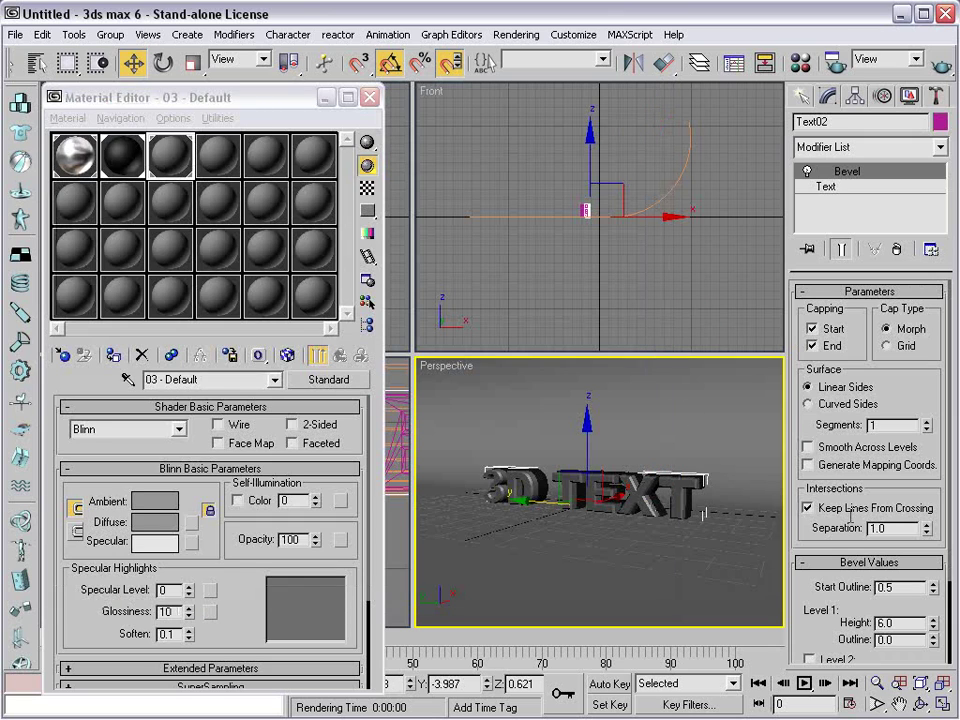
pyautogui.moveTo(920, 588); pyautogui.dragTo(765, 590)
pyautogui.write('.75')
pyautogui.press('Return')
pyautogui.middleClick(766, 591)
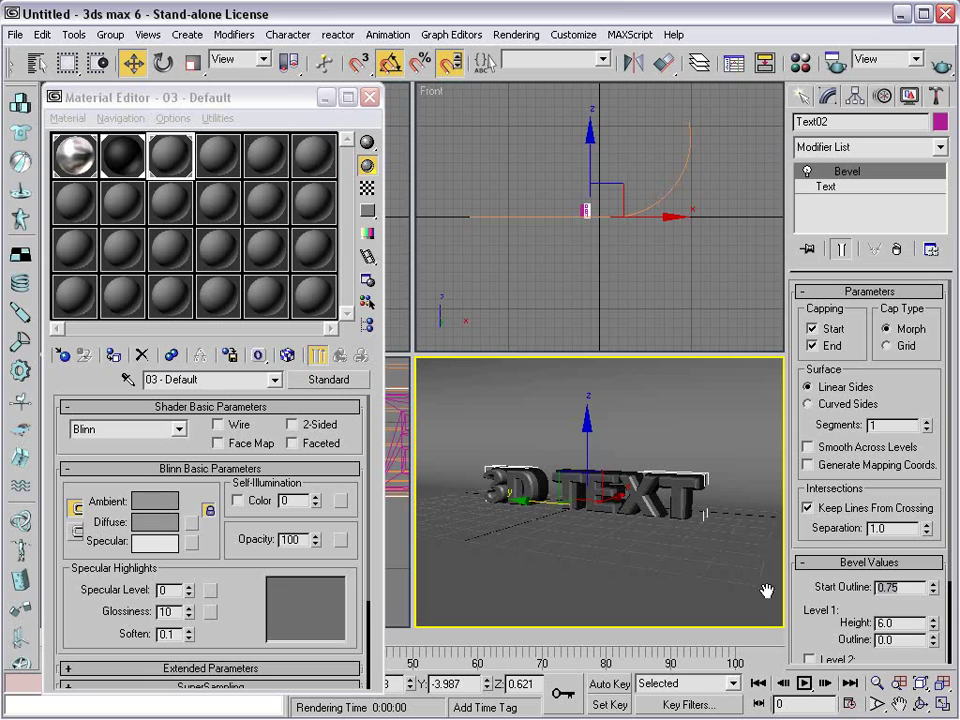
pyautogui.doubleClick(914, 588)
pyautogui.write('1')
pyautogui.press('Return')
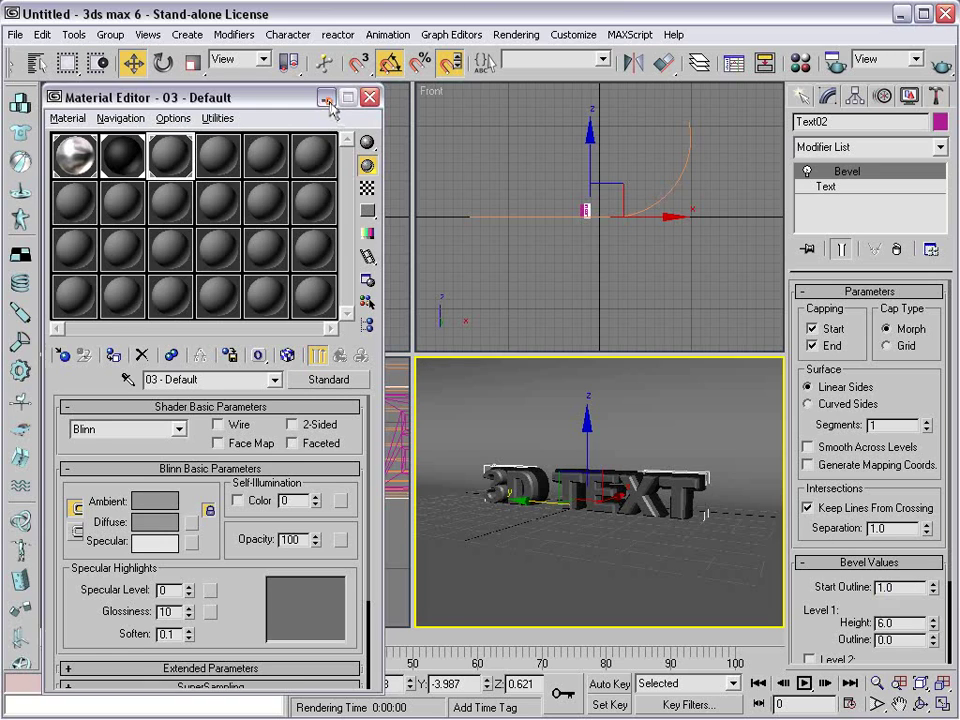
# Minimize the Material Editor, select both texts and raise them slightly in the Left view so the thicker outline rests on the floor.
pyautogui.click(325, 97)
pyautogui.click(193, 530)
pyautogui.click(150, 484)
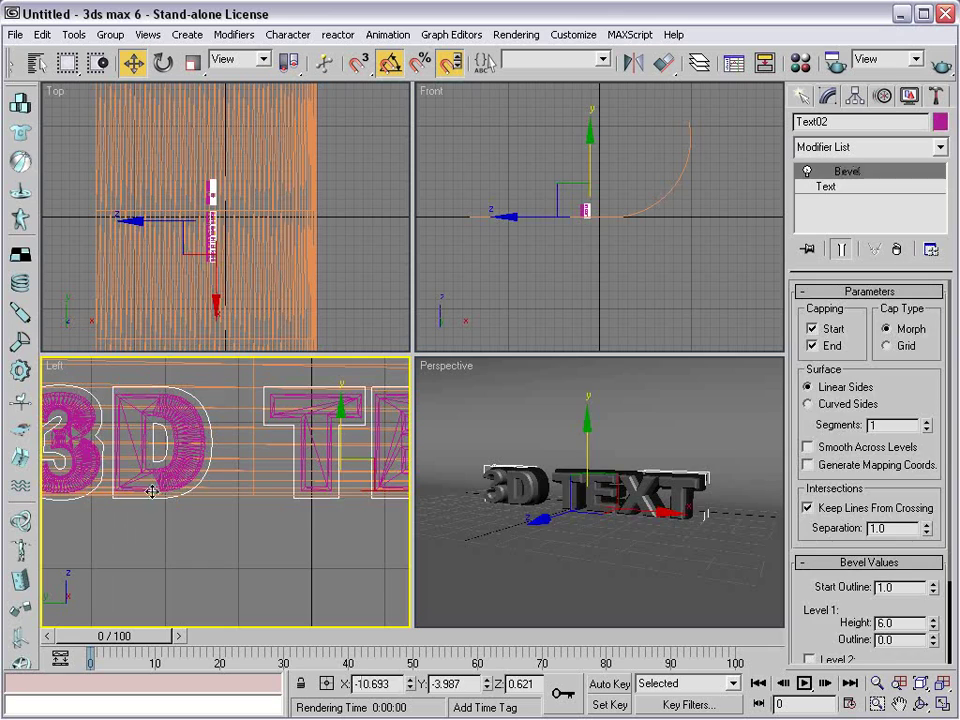
pyautogui.click(184, 467)
pyautogui.click(173, 480)
pyautogui.keyDown('ctrl'); pyautogui.click(168, 488); pyautogui.keyUp('ctrl')
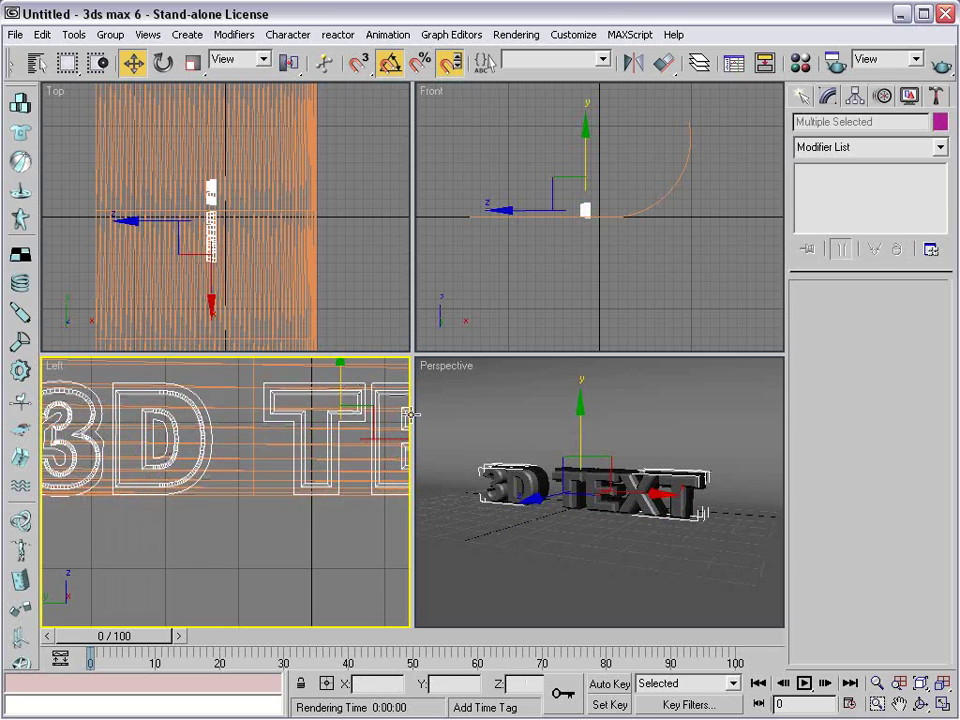
# Render the Perspective view to check the thicker dark outline behind the letters, and close the rendered frame.
pyautogui.middleClick(524, 424)
pyautogui.click(945, 66)
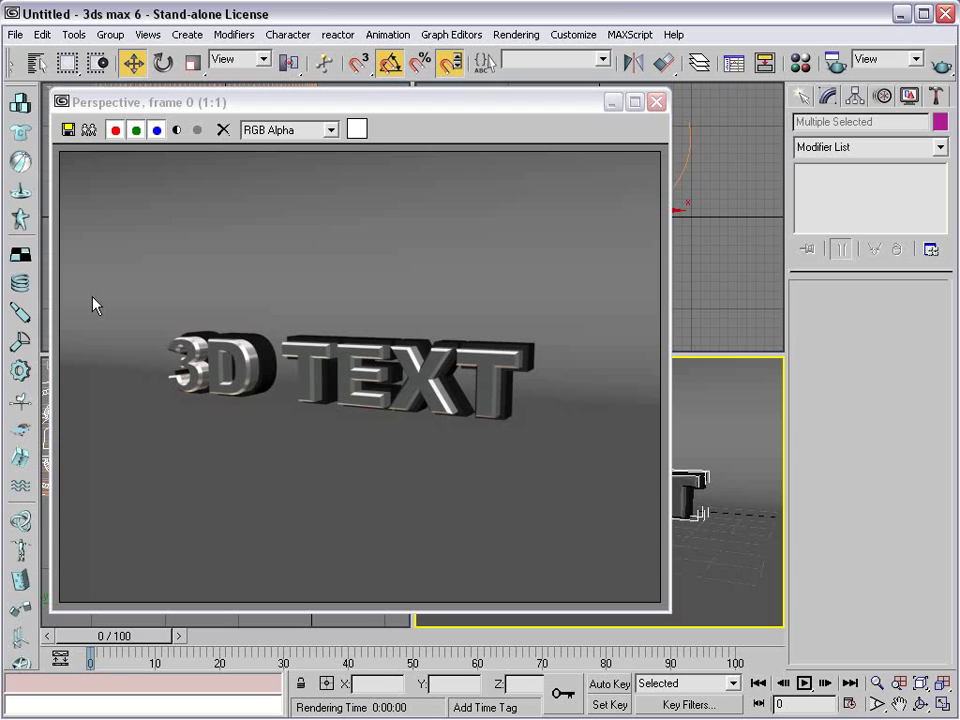
pyautogui.click(656, 102)
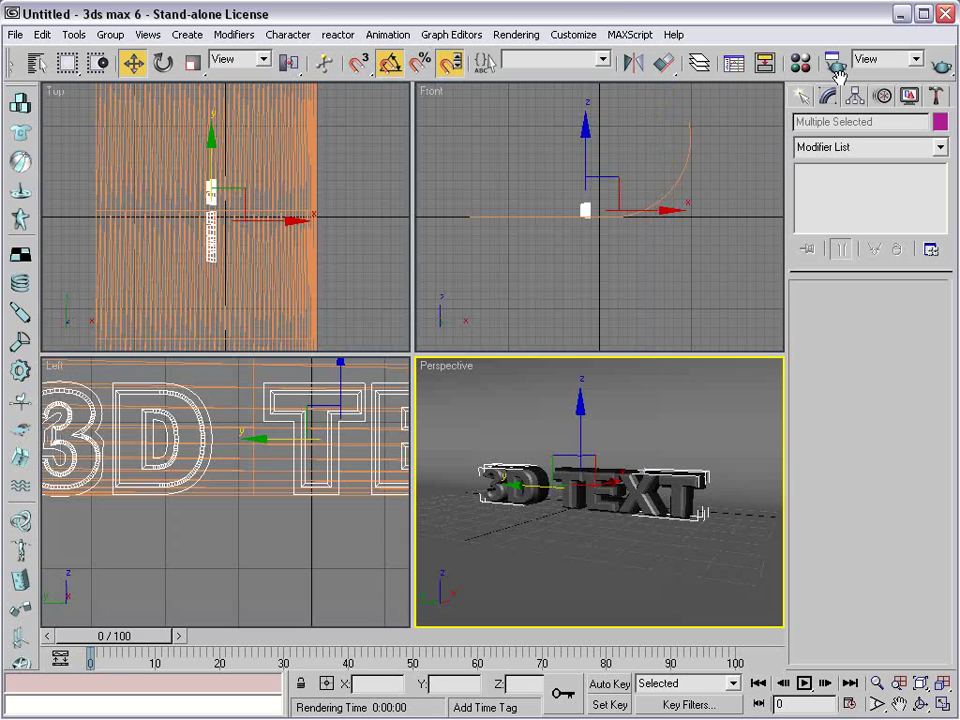
# Place a standard Skylight on the floor in front of the text, with Cast Shadows on, 6 rays per sample and 0.01 ray bias.
pyautogui.click(800, 96)
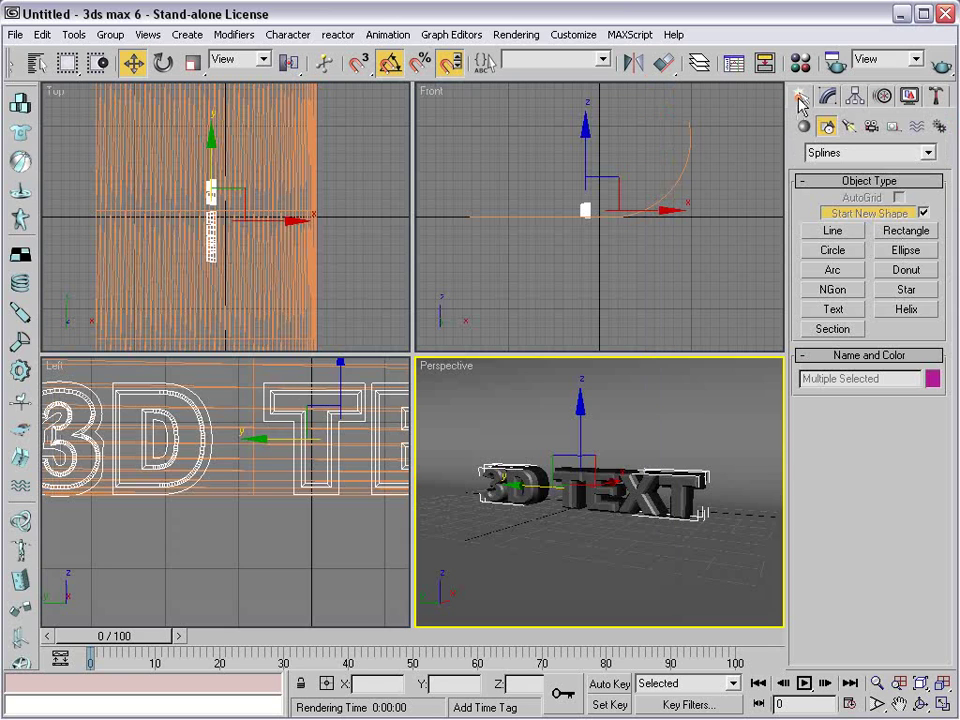
pyautogui.click(849, 125)
pyautogui.click(847, 154)
pyautogui.click(860, 153)
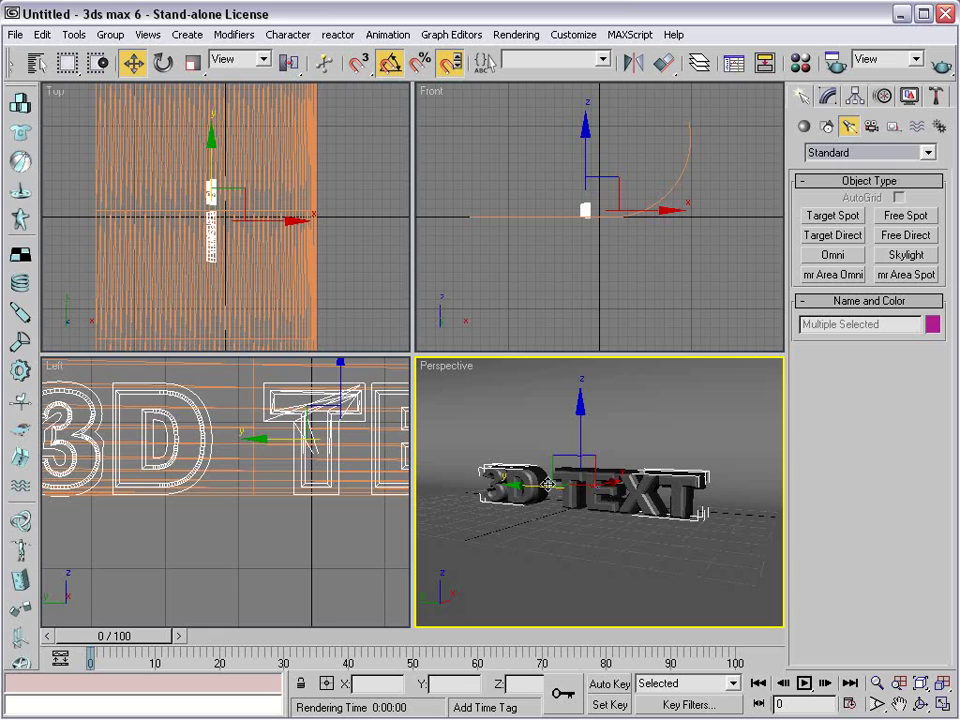
pyautogui.click(906, 254)
pyautogui.click(738, 537)
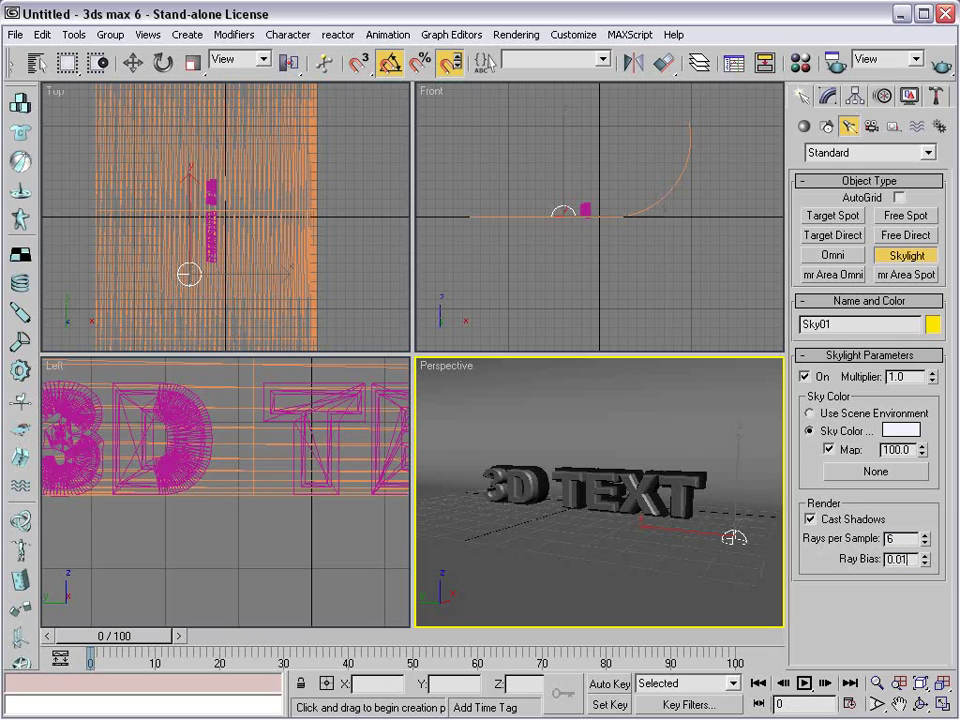
pyautogui.click(898, 523)
pyautogui.click(863, 519)
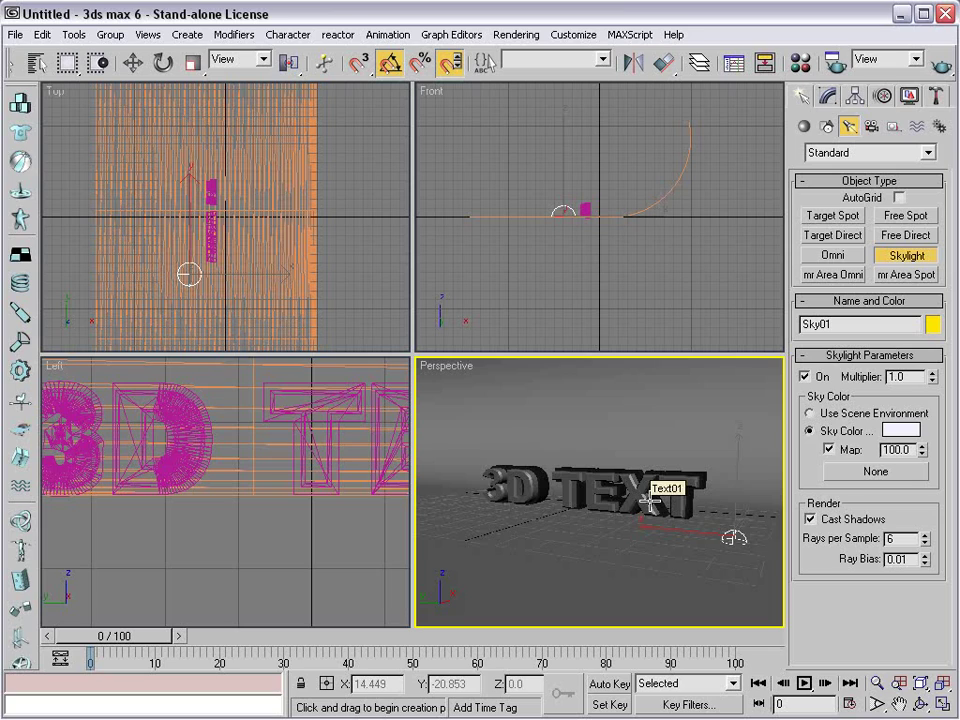
pyautogui.moveTo(599, 480); pyautogui.dragTo(597, 480, button='middle')
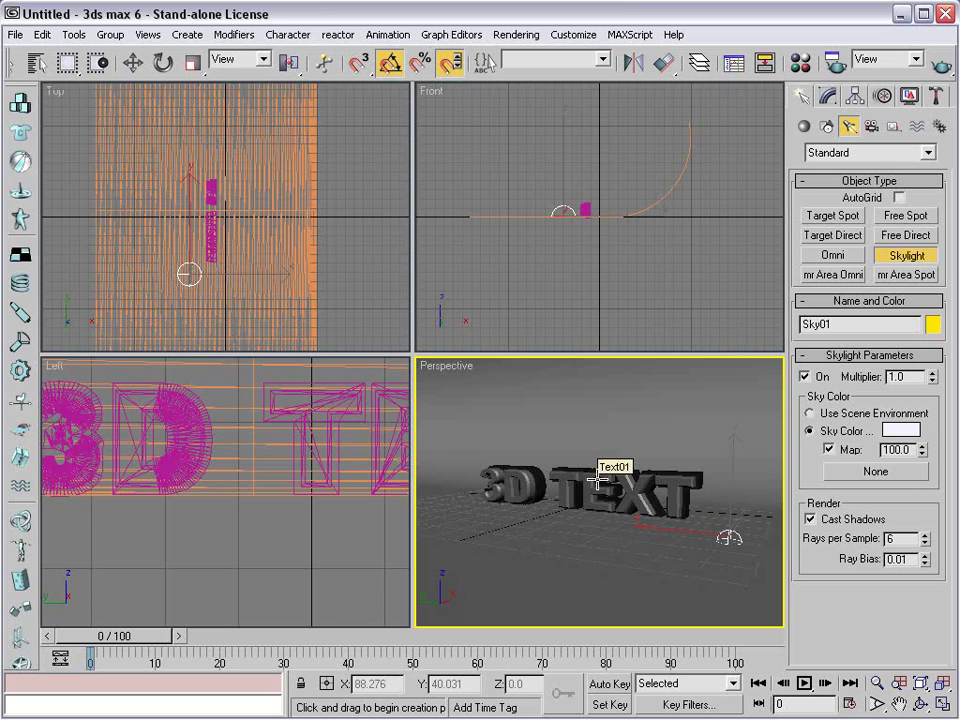
pyautogui.rightClick(592, 324)
pyautogui.press('w')
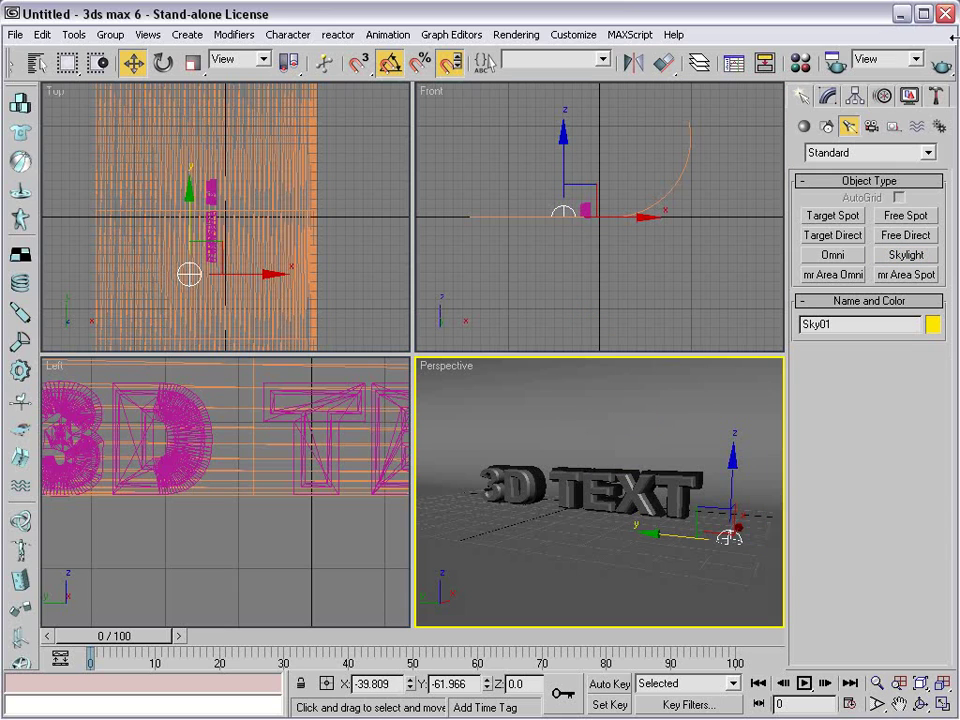